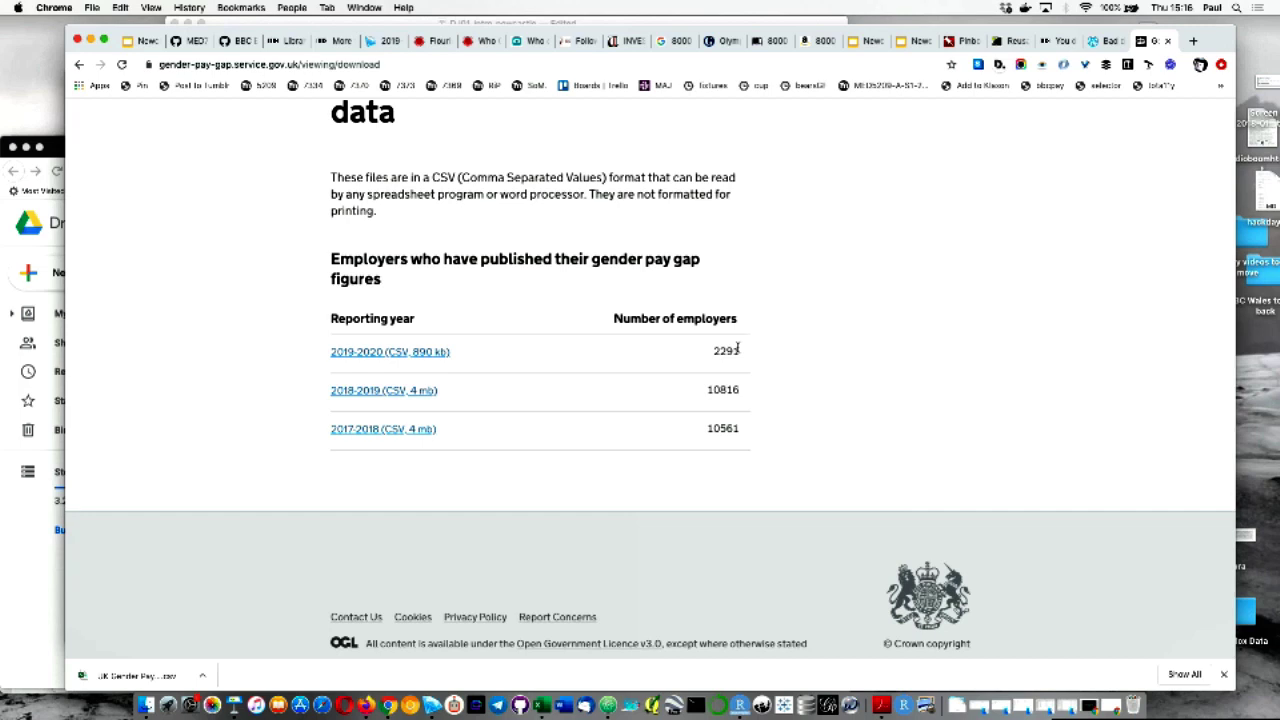
# - Open the downloaded 2019 to 2020 gender pay gap CSV in Excel, zoom the sheet to 200% and enlarge its window
pyautogui.click(155, 677)
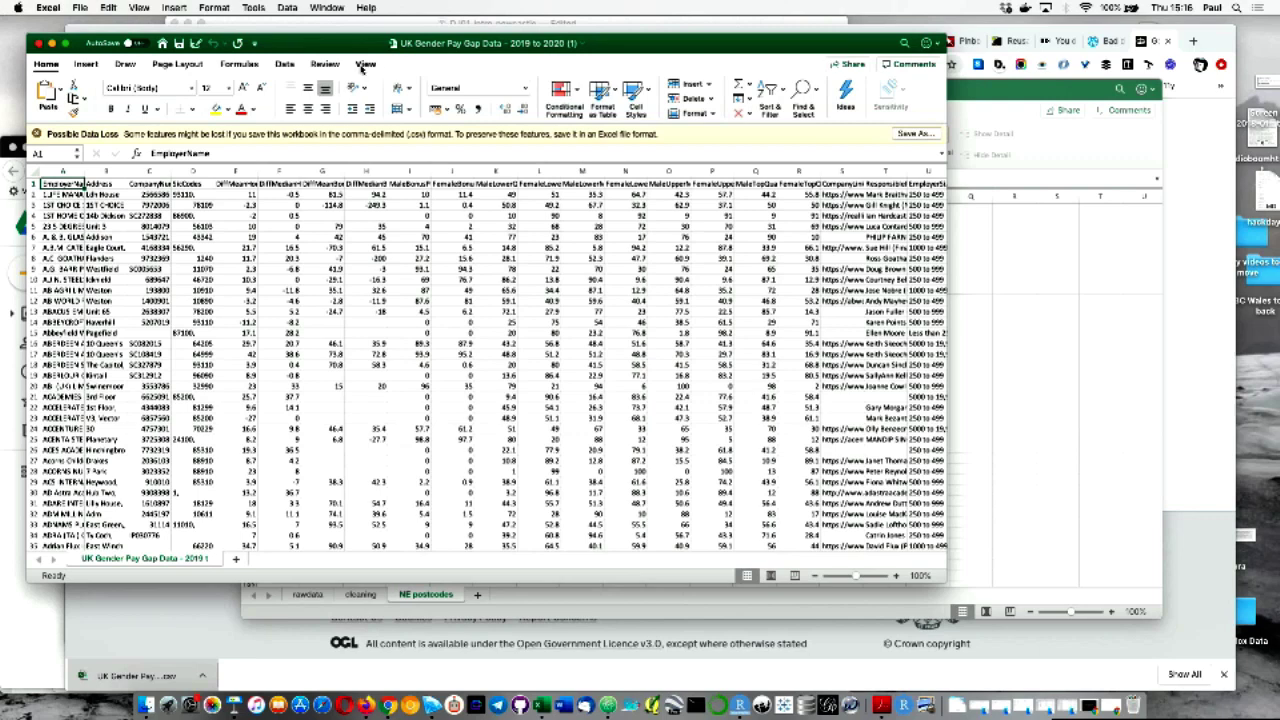
pyautogui.click(365, 63)
pyautogui.click(381, 93)
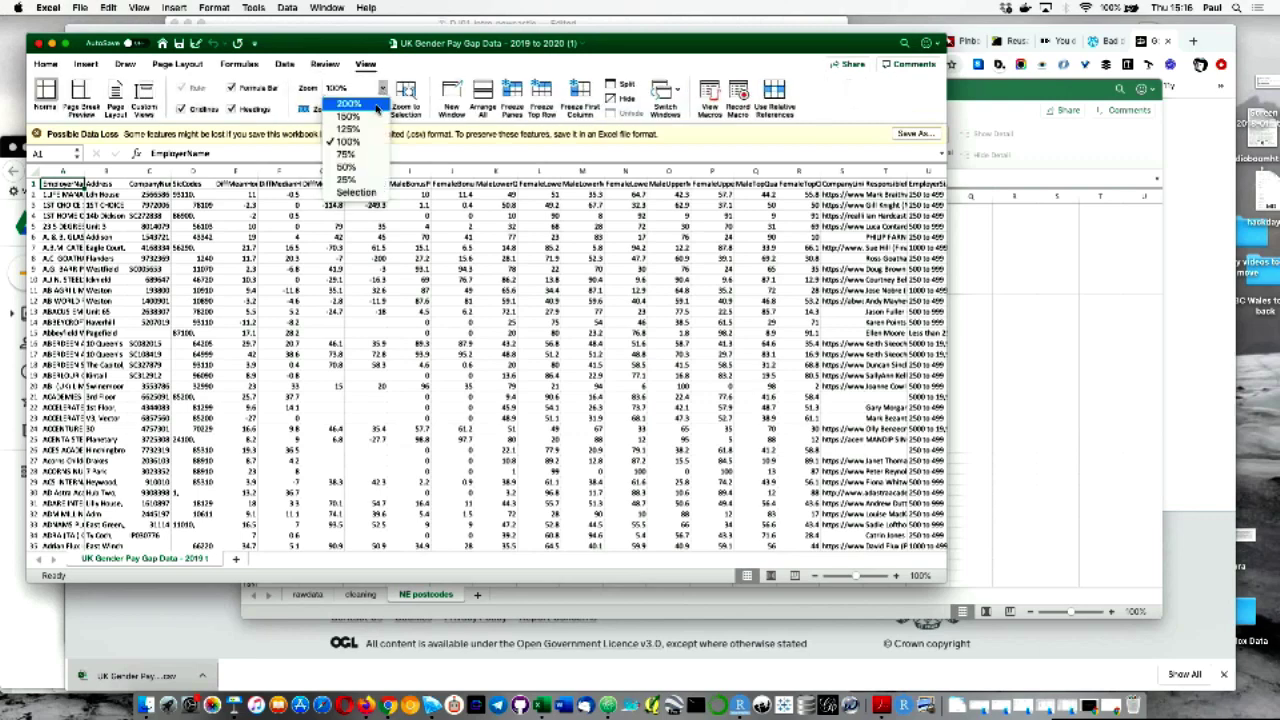
pyautogui.click(340, 112)
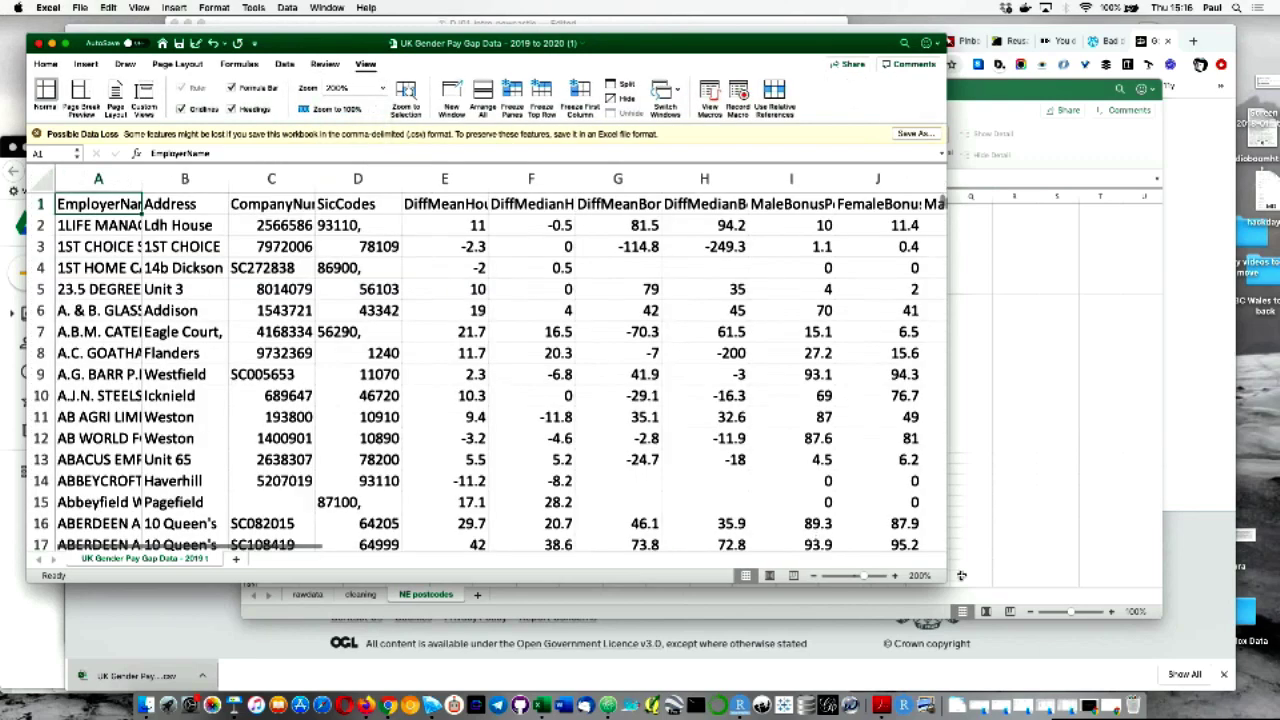
pyautogui.moveTo(946, 584); pyautogui.dragTo(1167, 692)
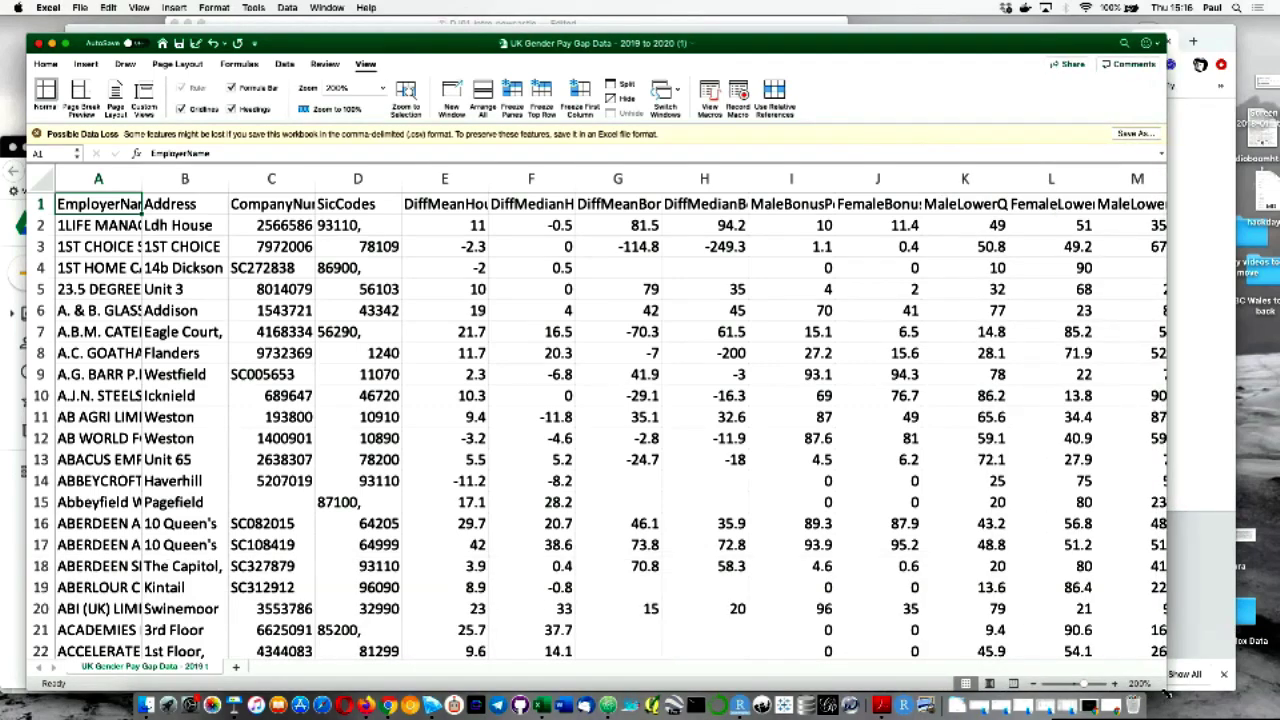
# - Switch to Chrome and go back from the download page to the gender pay gap service's search page
pyautogui.click(1200, 598)
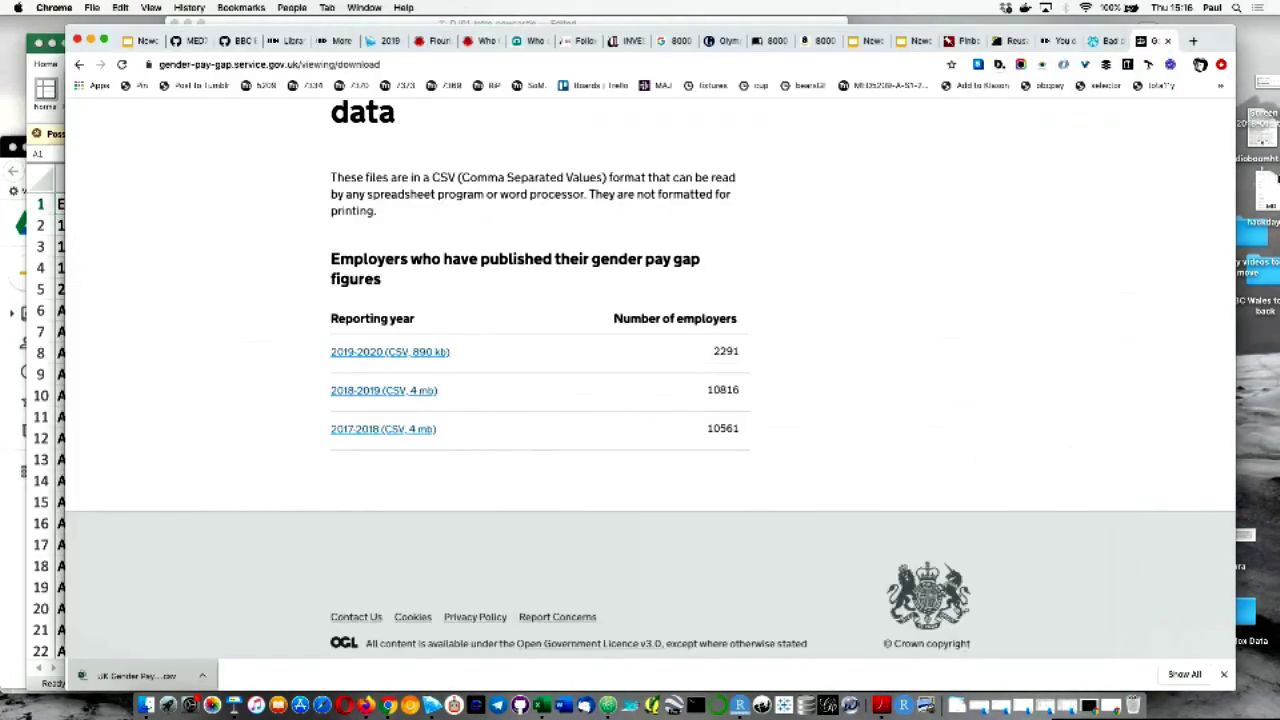
pyautogui.scroll(5, 850, 227)
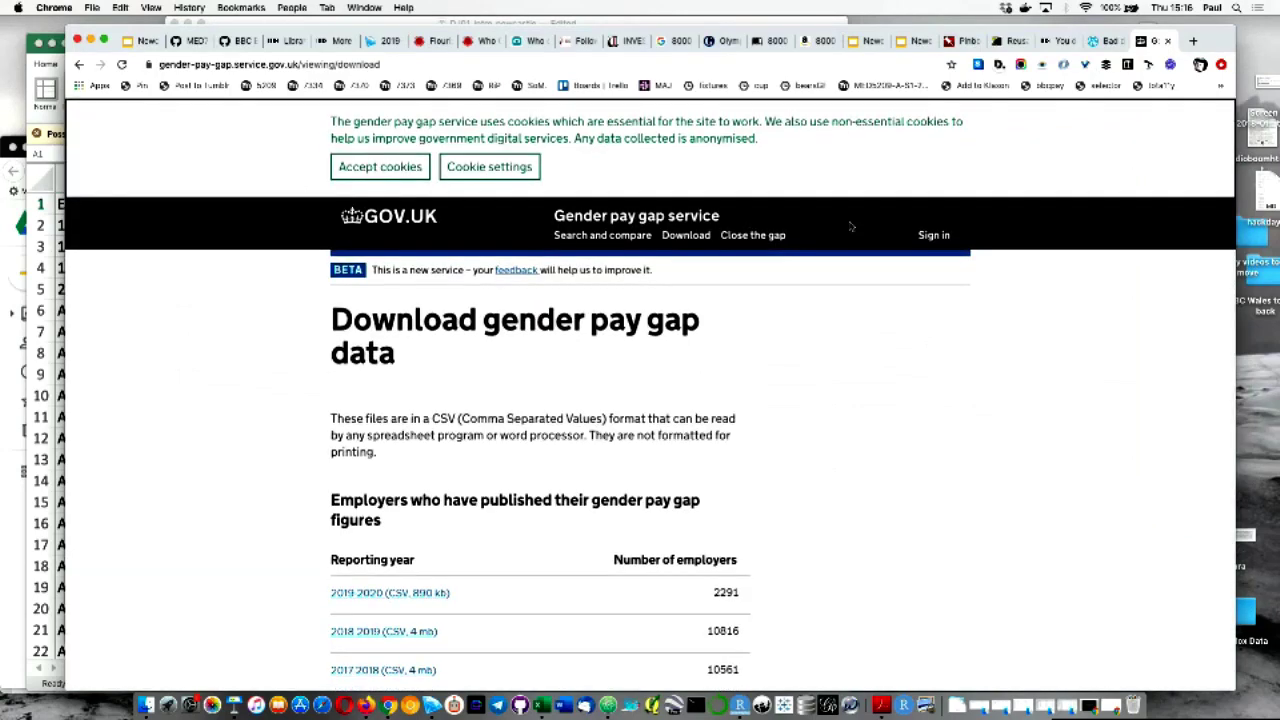
pyautogui.press('super+bracketleft')
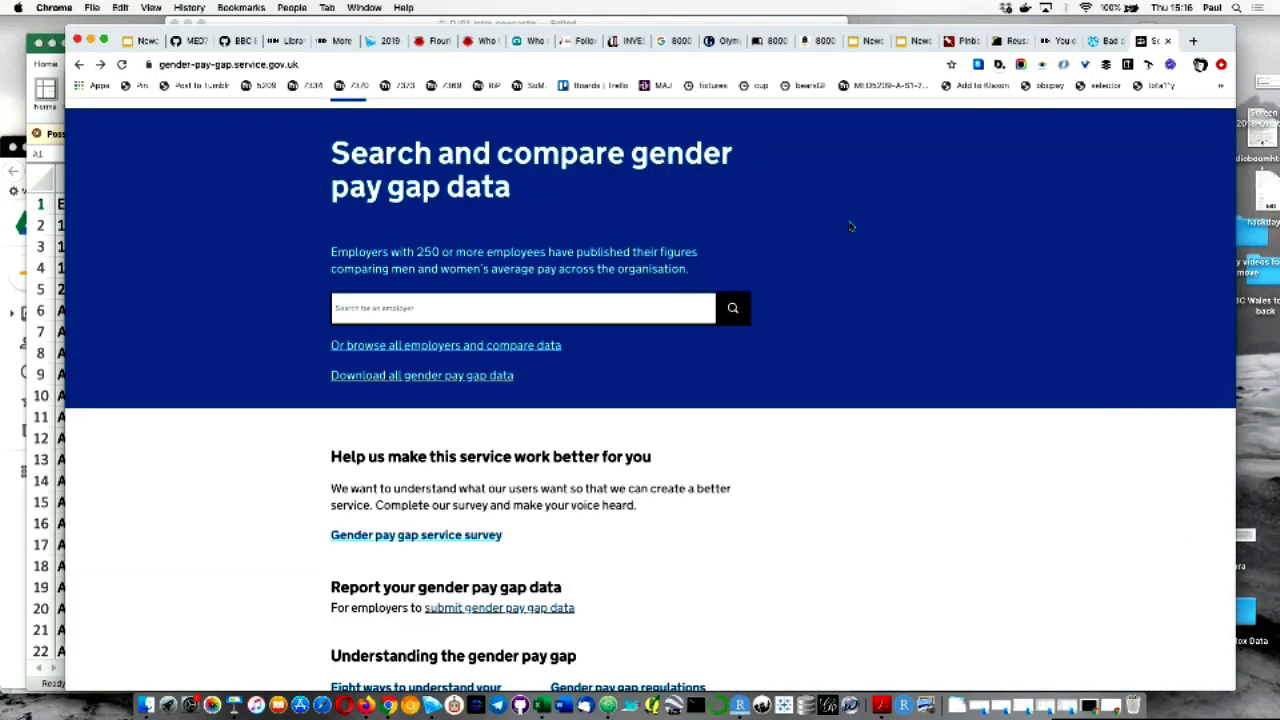
# - Switch to Excel and widen columns A and E so the EmployerName and DiffMeanHourlyPercent headings fit
pyautogui.press('super+Tab')
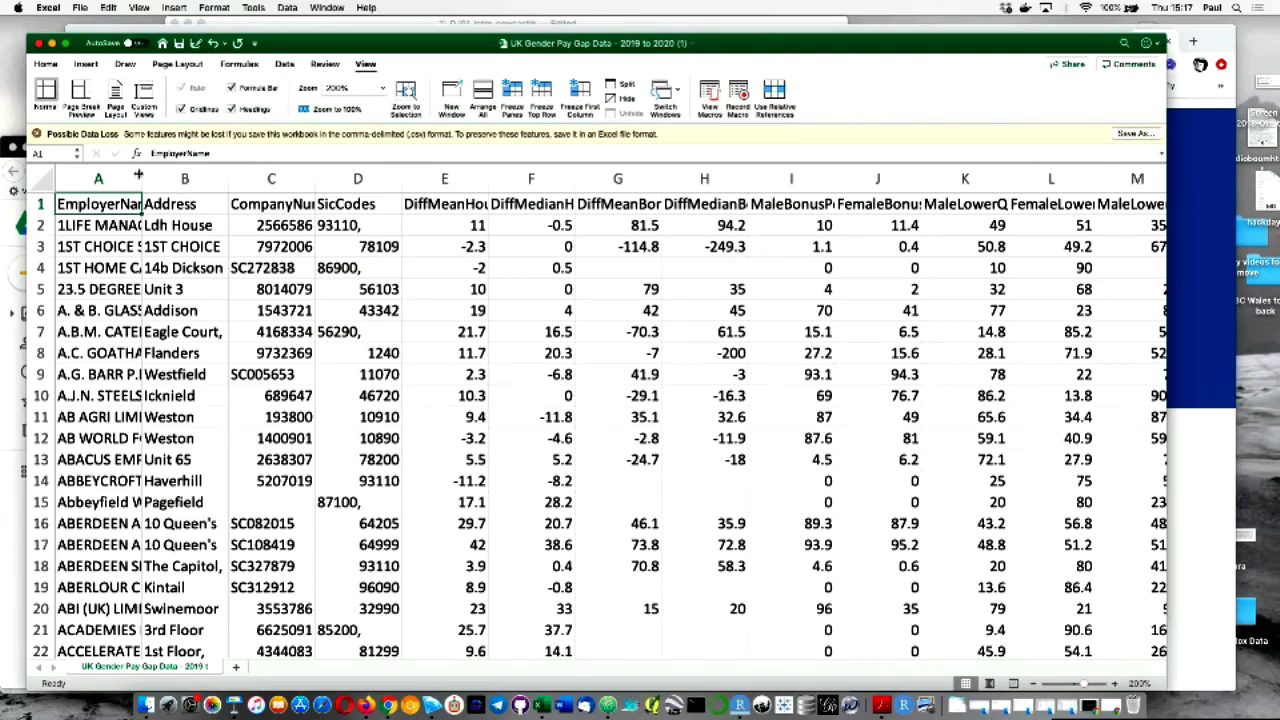
pyautogui.moveTo(141, 177); pyautogui.dragTo(217, 177)
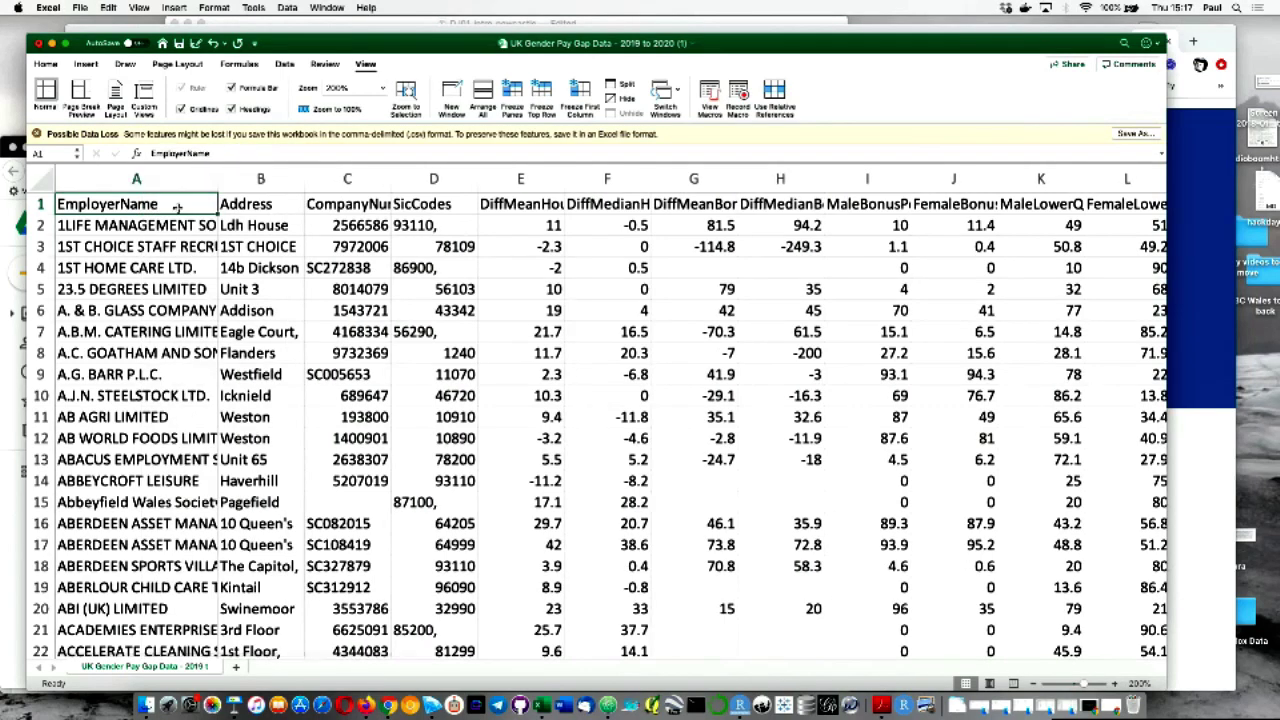
pyautogui.press('Right')
pyautogui.press('Right')
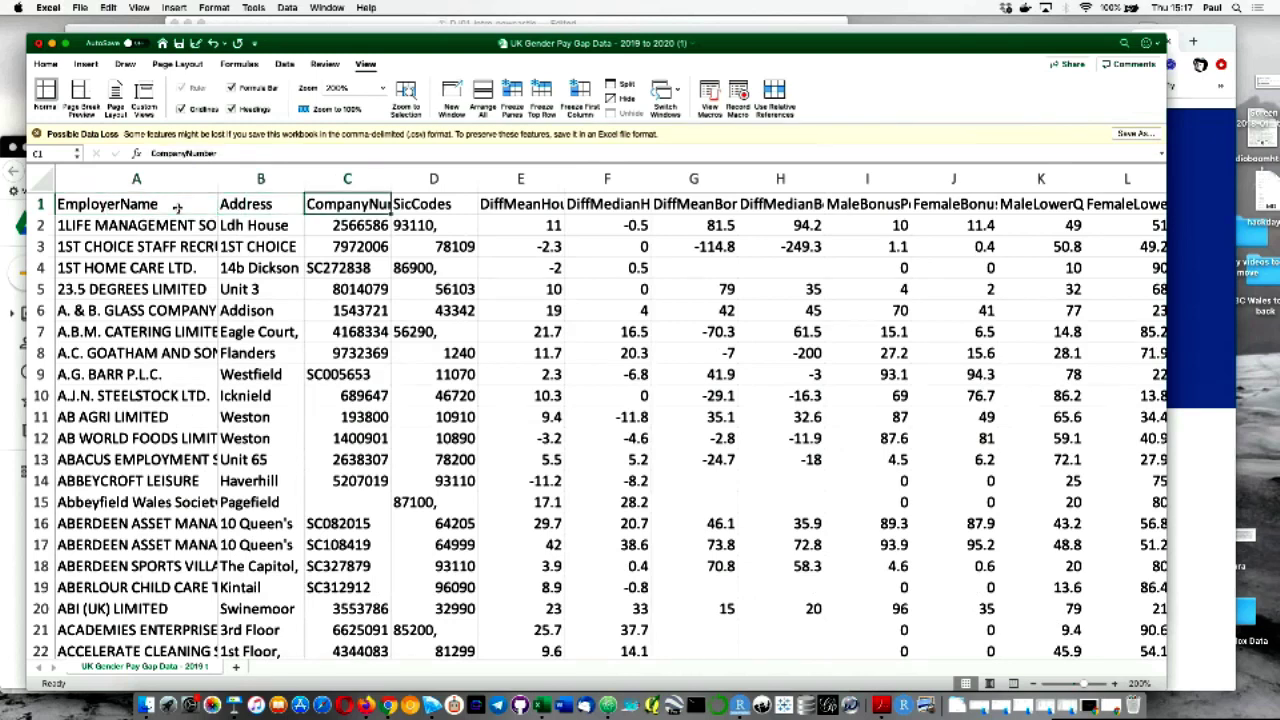
pyautogui.press('Right')
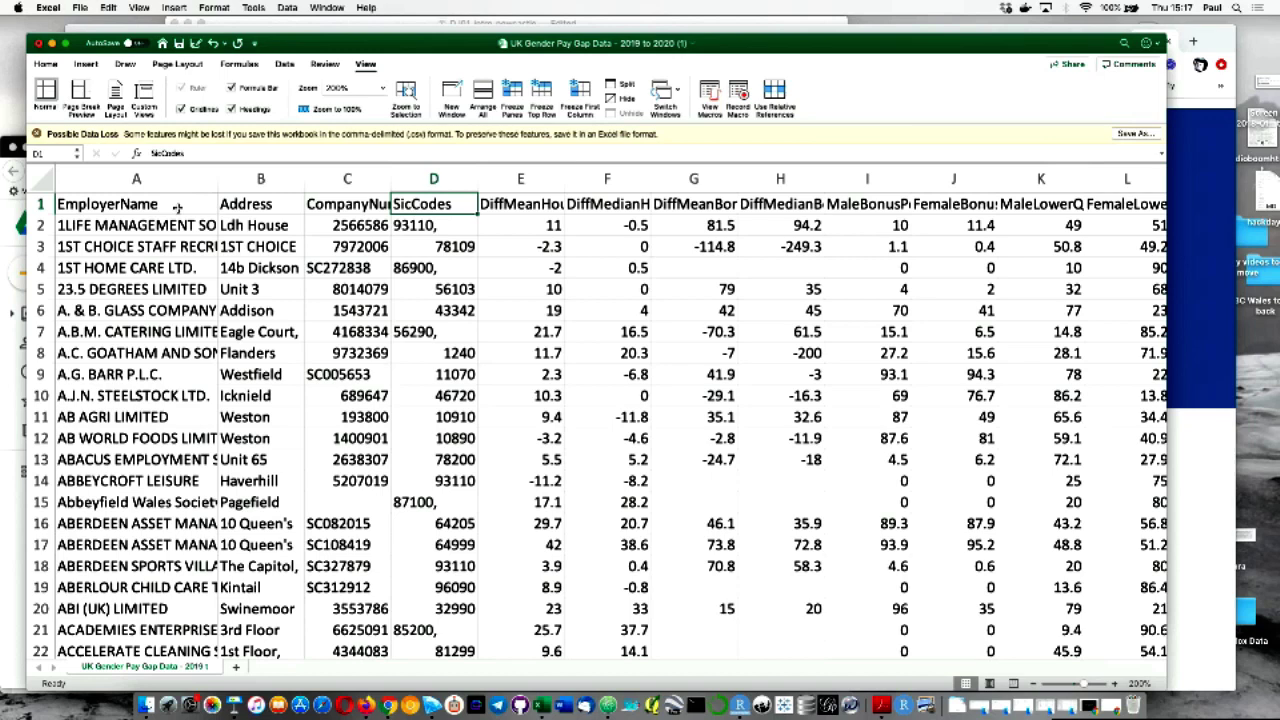
pyautogui.press('Right')
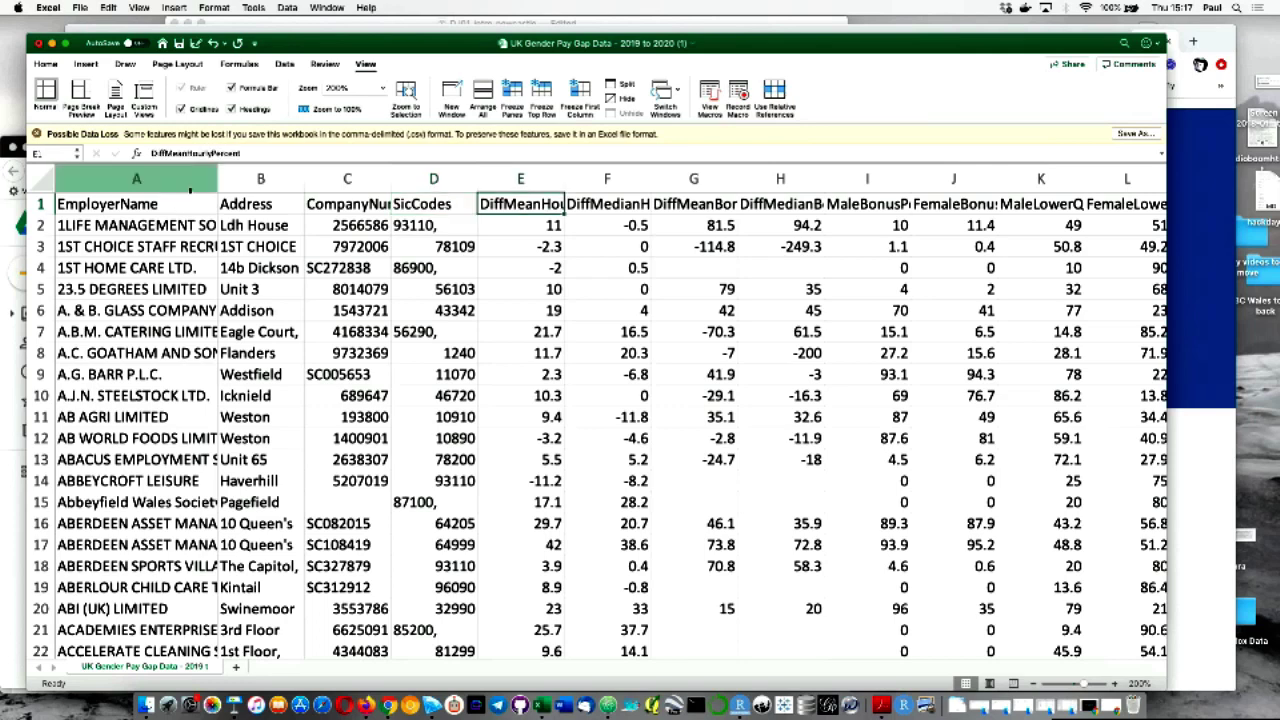
pyautogui.moveTo(567, 178); pyautogui.dragTo(729, 178)
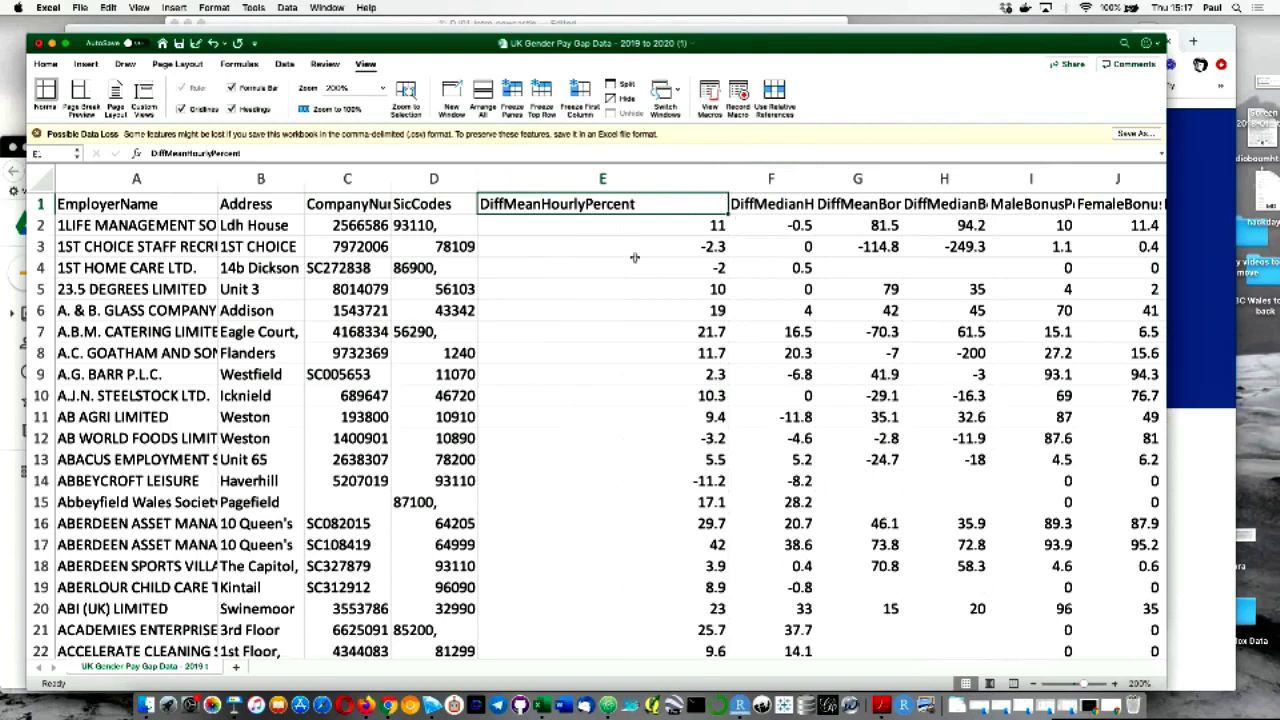
# - Switch to Chrome, search the gender pay gap service for "newcastle" and open Newcastle University's employer page
pyautogui.press('super+Tab')
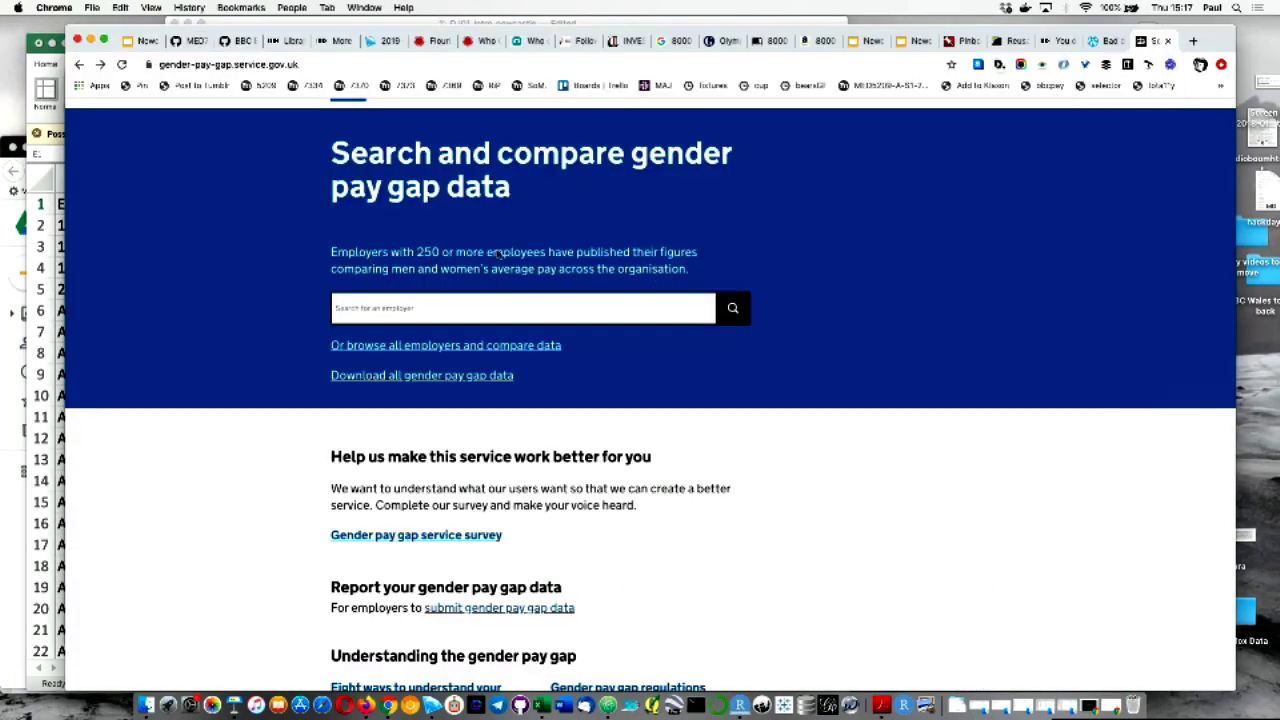
pyautogui.scroll(-1, 606, 320)
pyautogui.click(574, 296)
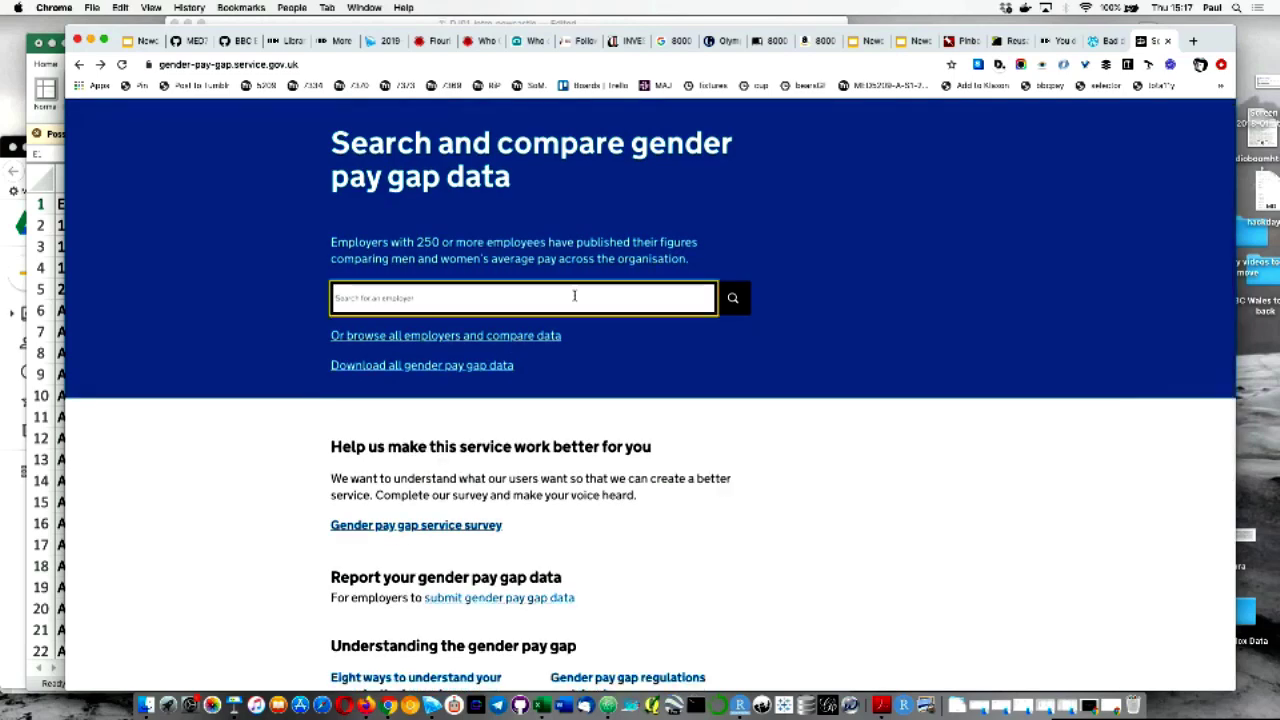
pyautogui.write('newcastle')
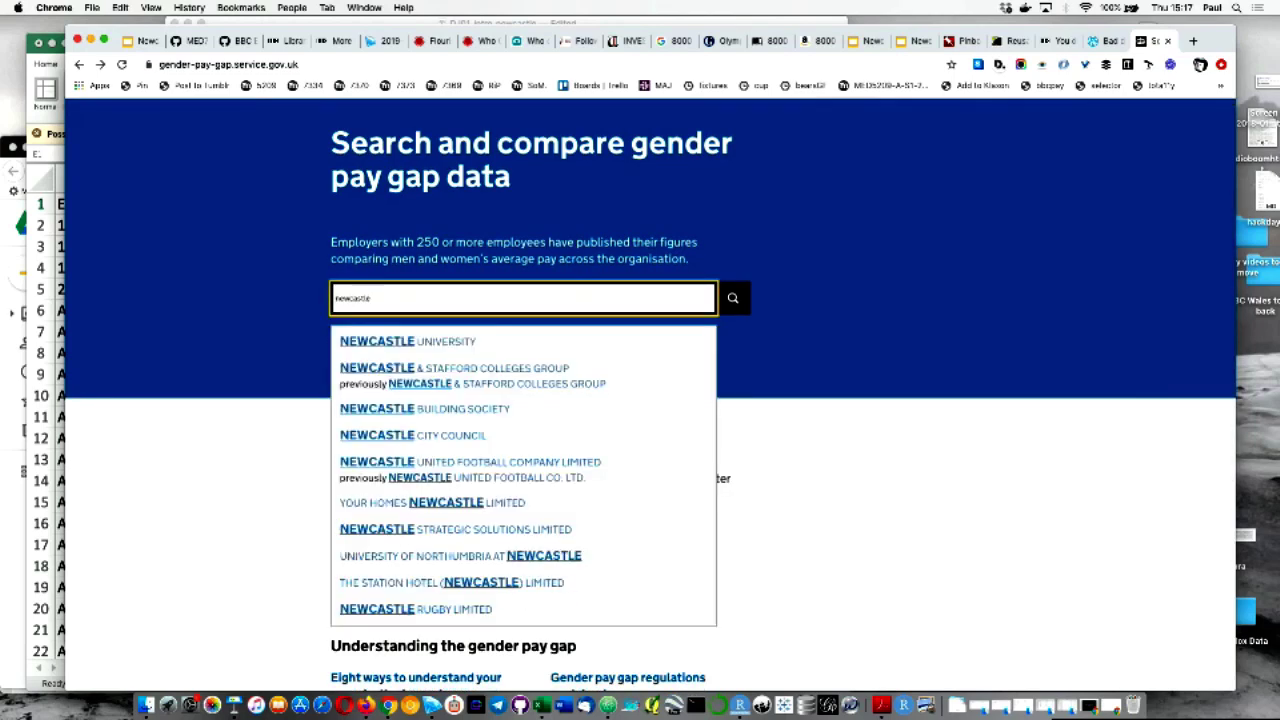
pyautogui.click(478, 349)
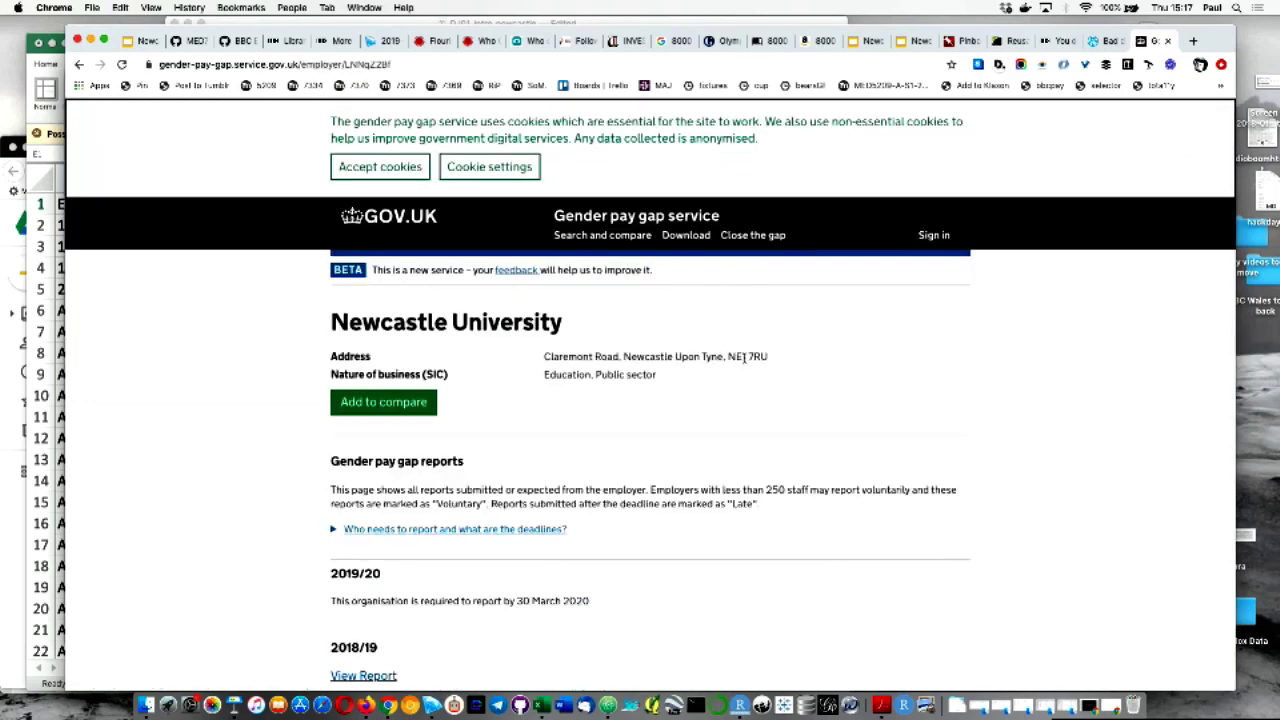
# - Open Newcastle University's 2018/19 report and examine its hourly wages pay gap section
pyautogui.scroll(-5, 744, 357)
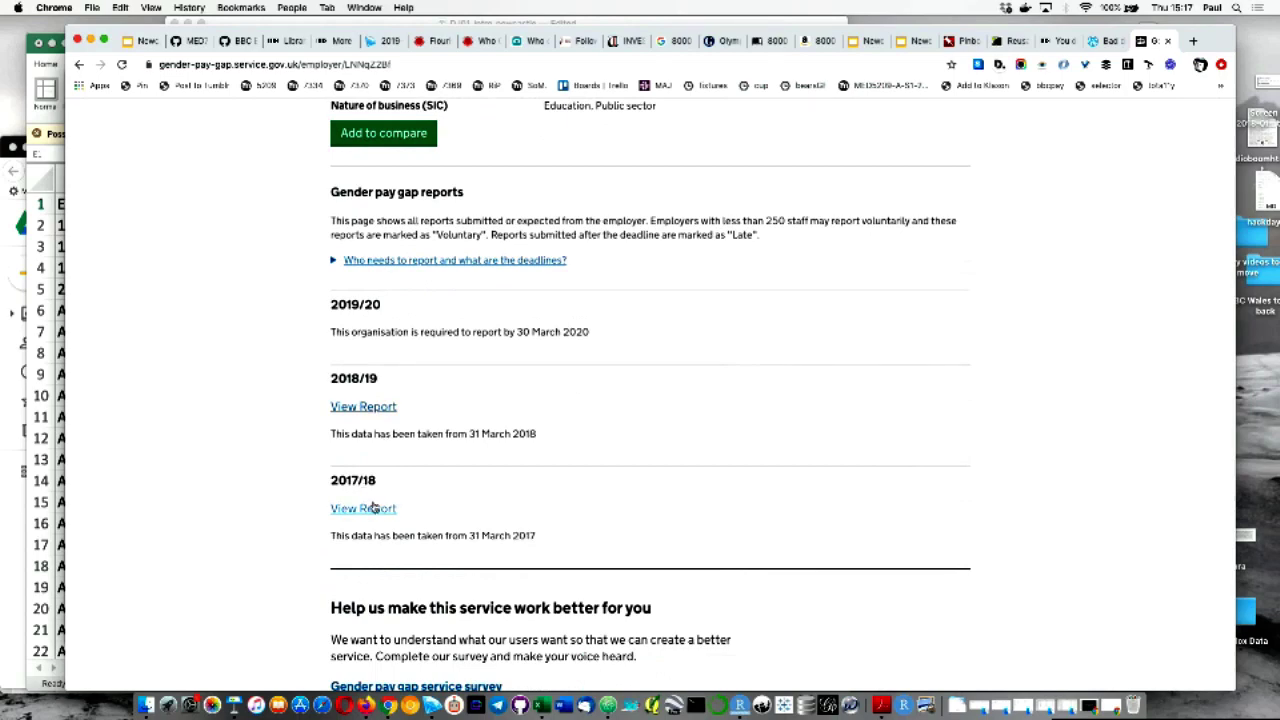
pyautogui.click(389, 407)
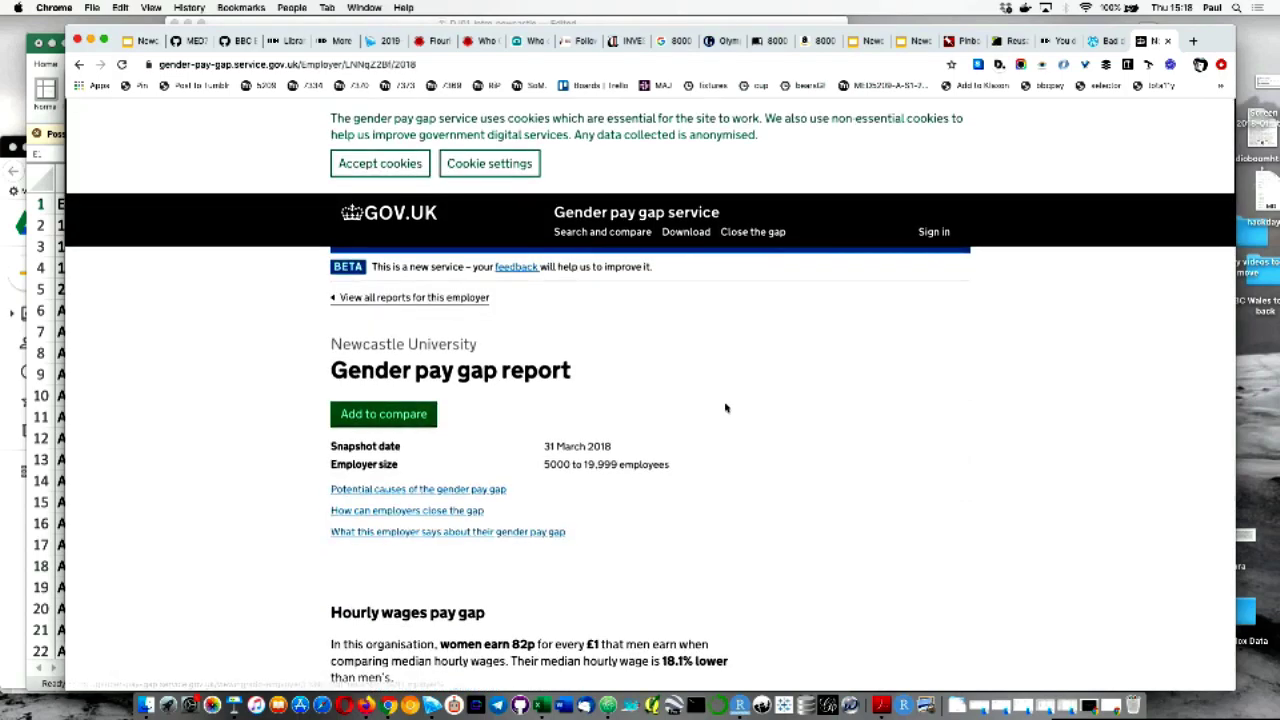
pyautogui.scroll(-5, 726, 407)
pyautogui.scroll(3, 909, 406)
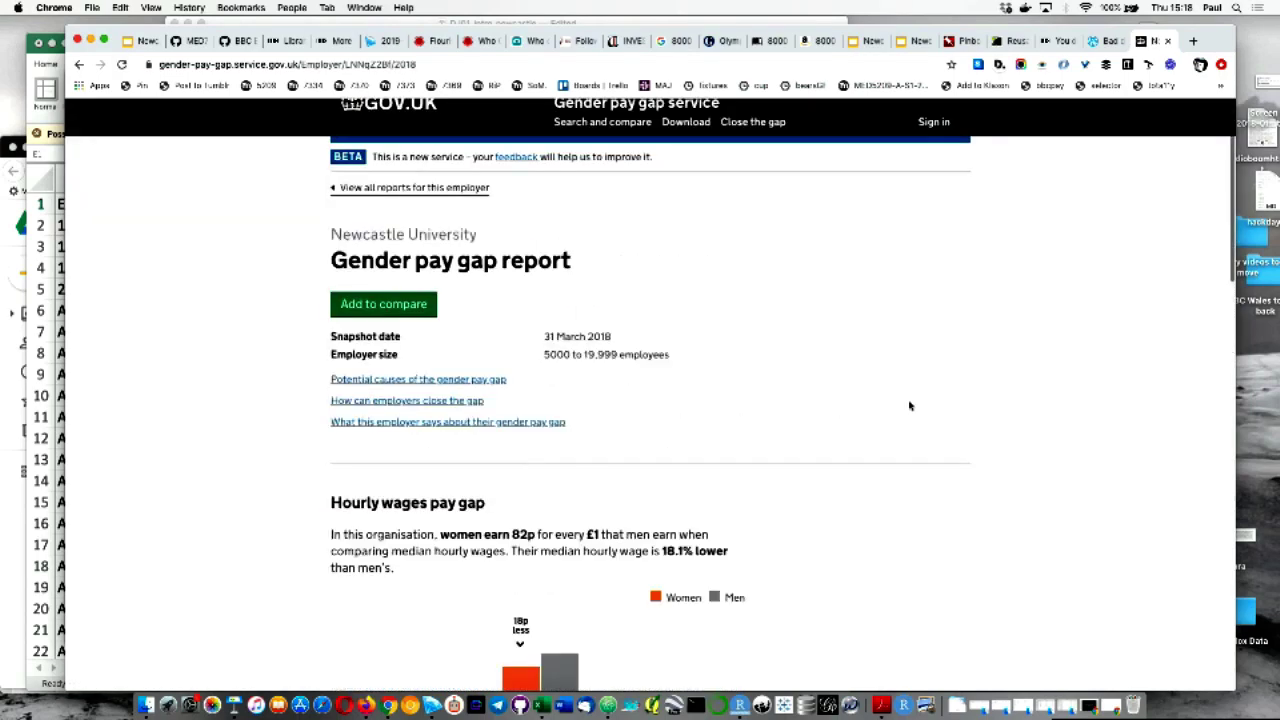
pyautogui.scroll(-4, 909, 406)
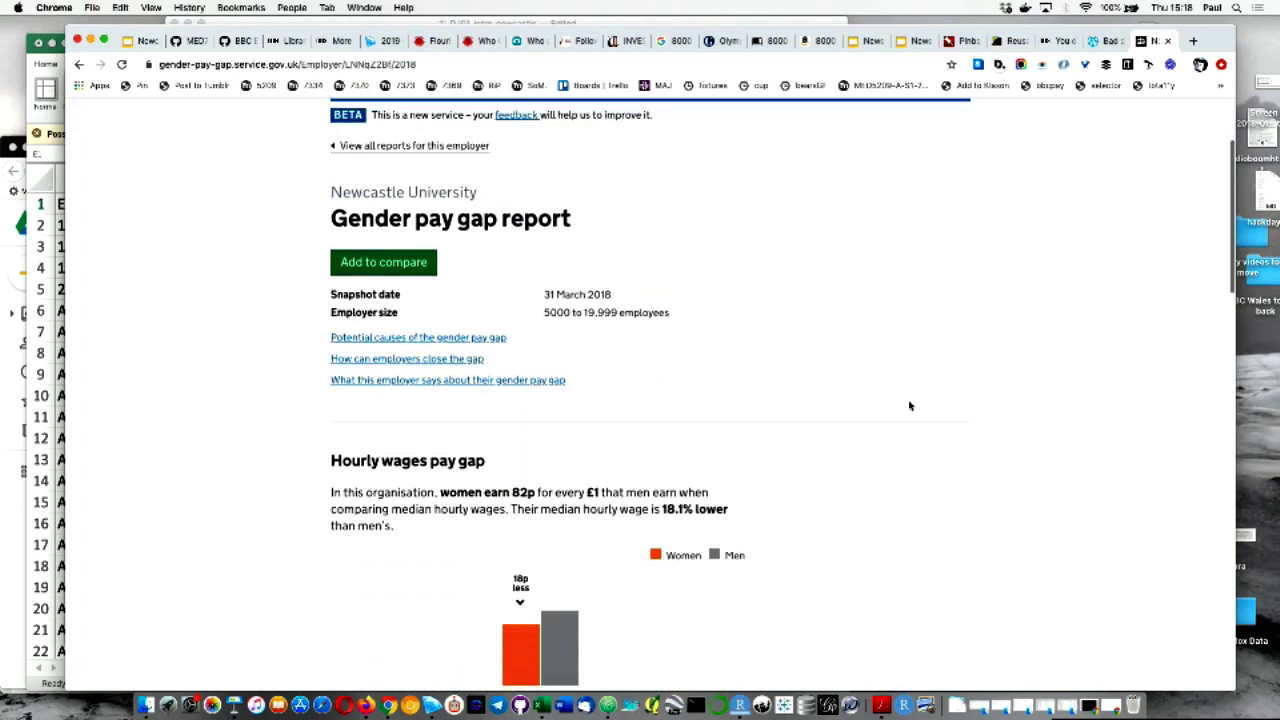
pyautogui.scroll(-3, 909, 406)
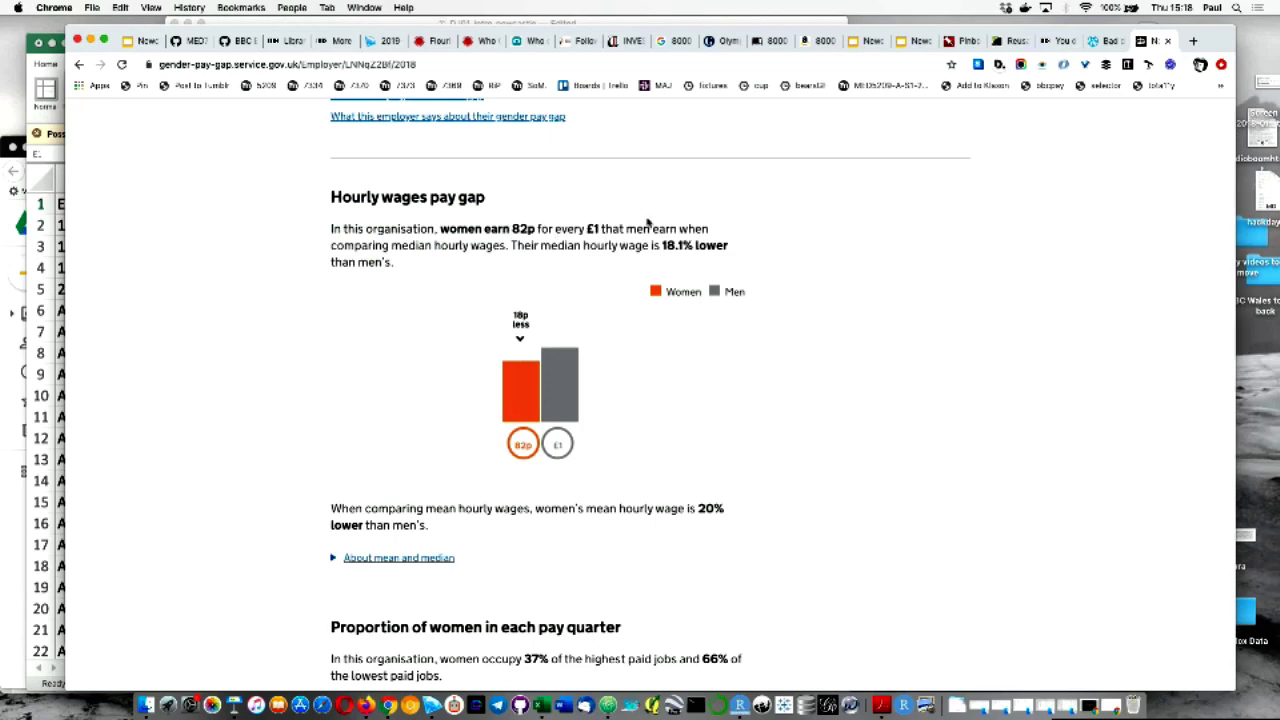
# - Switch to Excel and search the pay gap sheet for "newcastle univ"
pyautogui.press('super+Tab')
pyautogui.press('super+f')
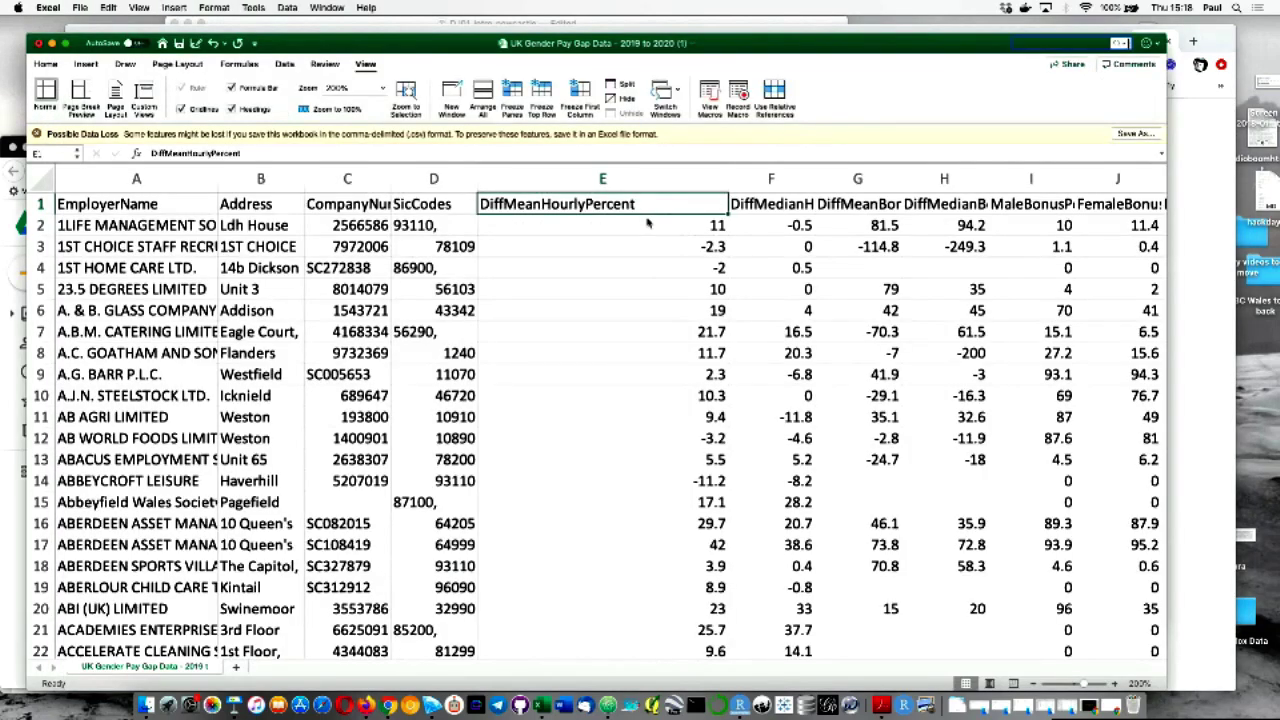
pyautogui.write('newcas')
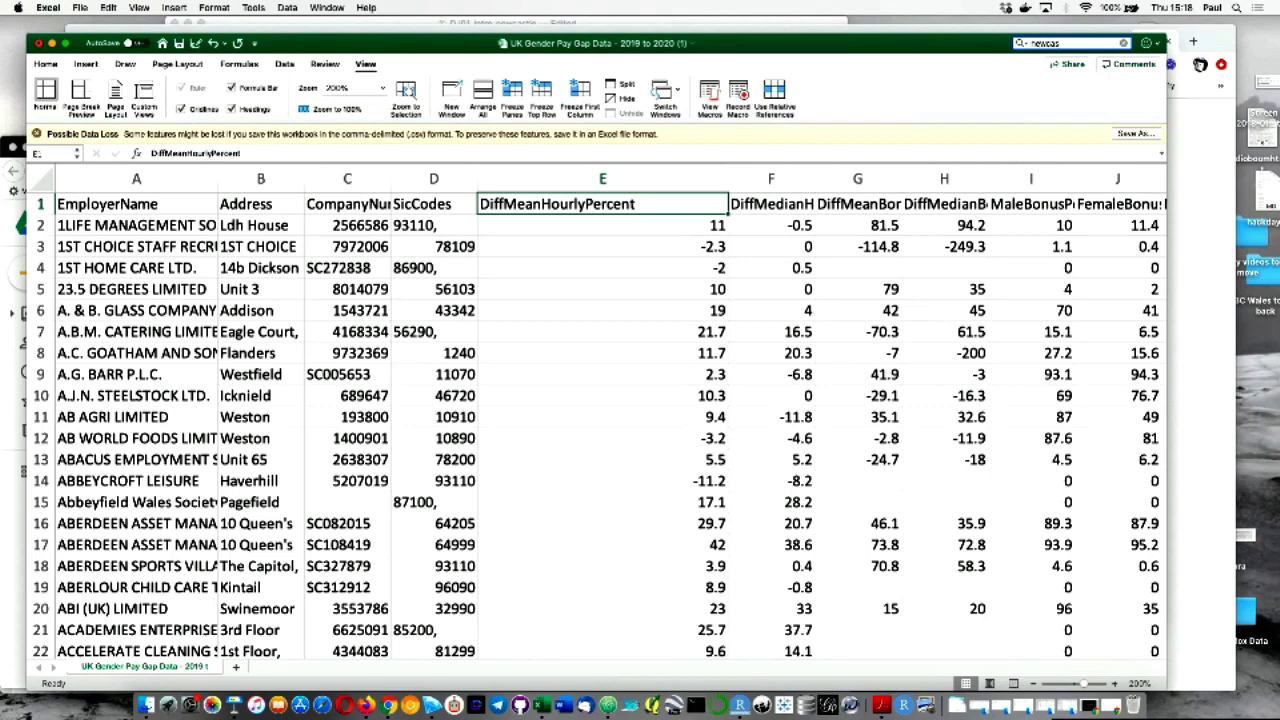
pyautogui.write('tle univ')
pyautogui.press('Return')
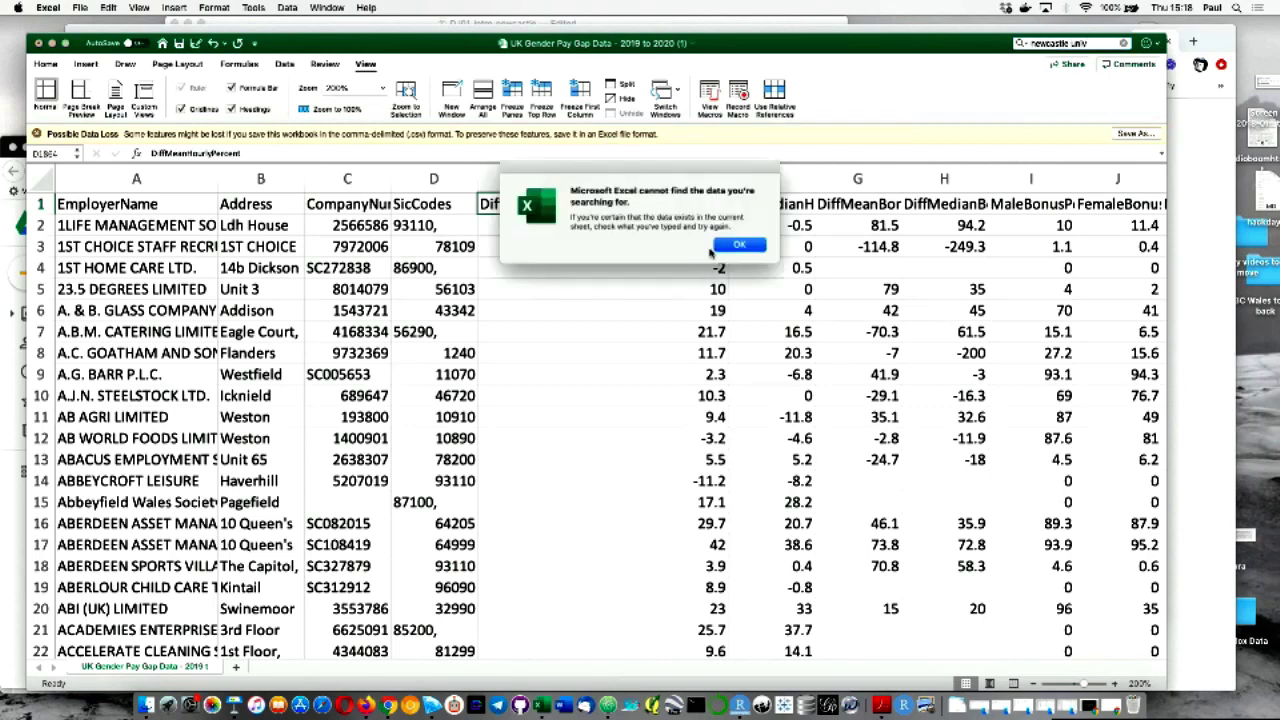
pyautogui.click(742, 248)
# - Copy the first listed employer's name from cell A2 of the Excel sheet and return to Chrome
pyautogui.press('super+Tab')
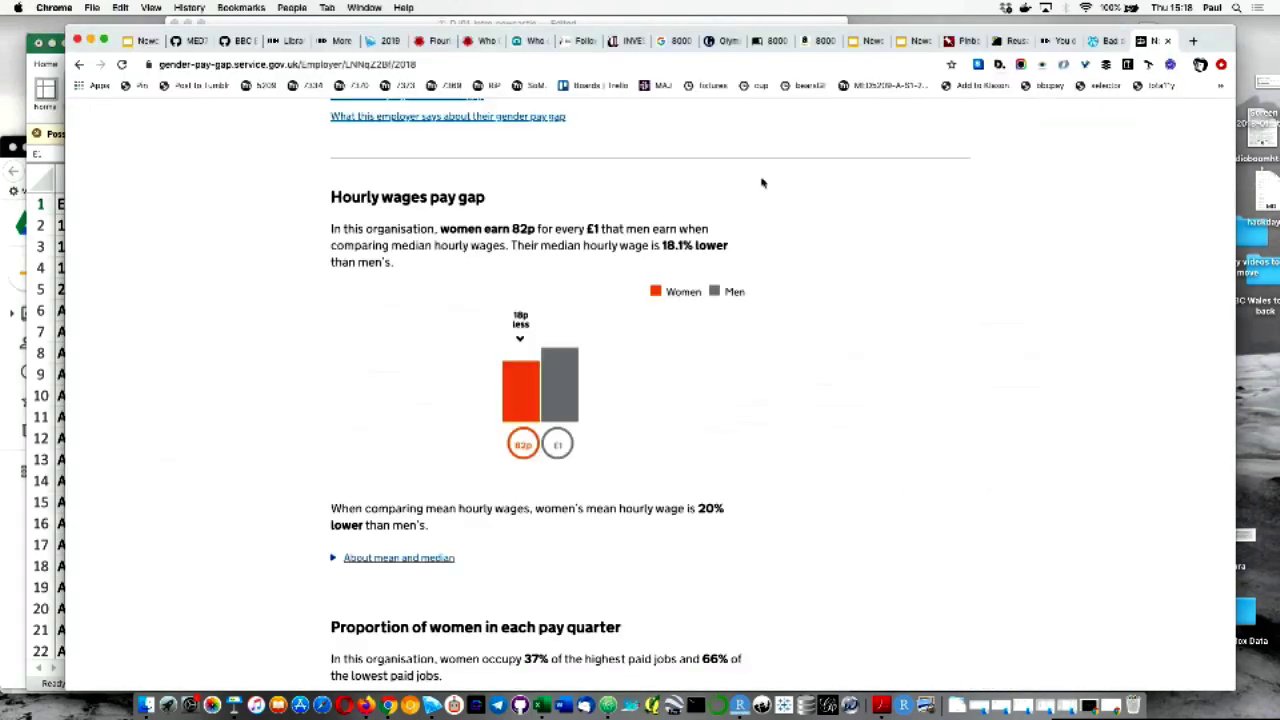
pyautogui.press('super+Tab')
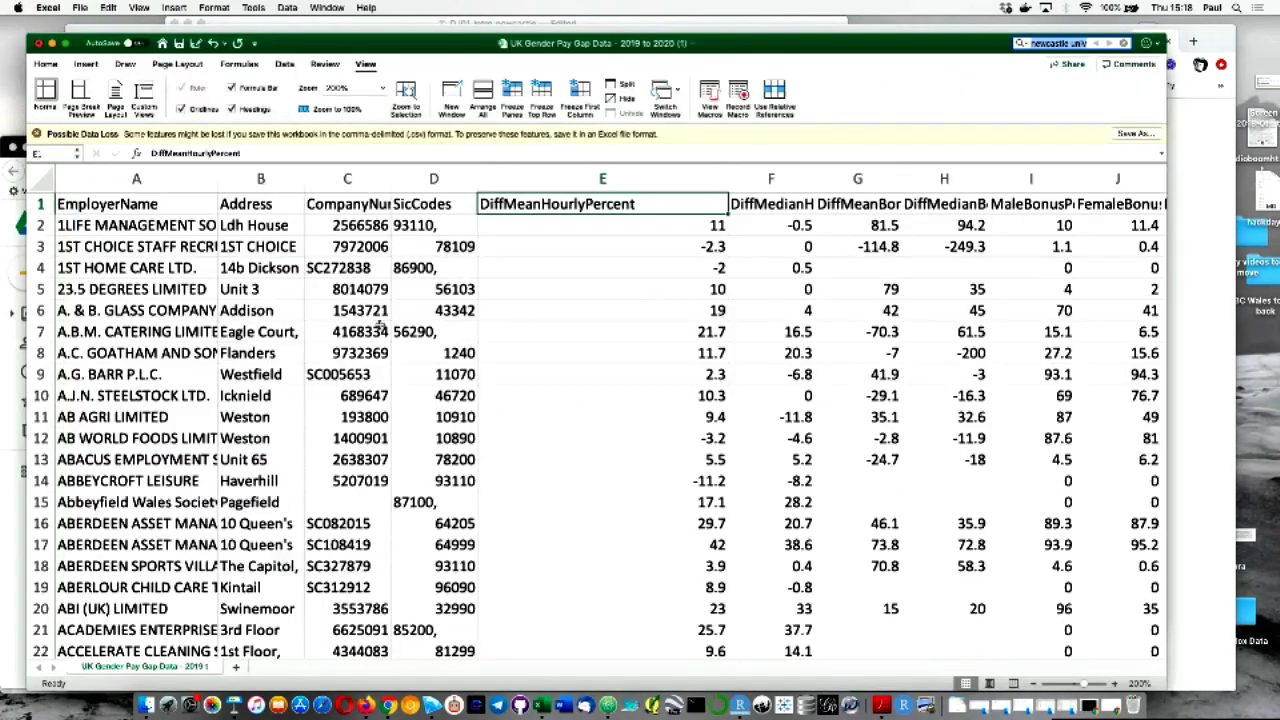
pyautogui.click(172, 231)
pyautogui.press('super+Tab')
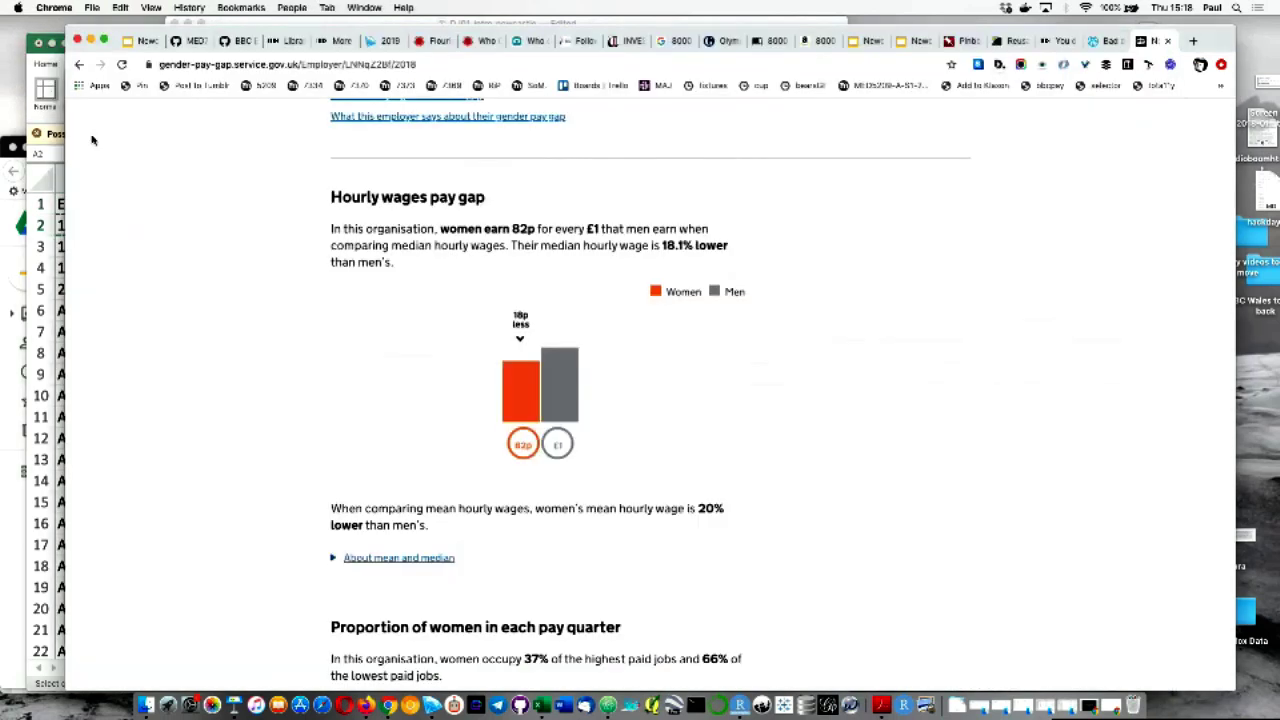
# - Go back to the service's search page, look up 1LIFE MANAGEMENT SOLUTIONS LIMITED and open its employer page
pyautogui.click(78, 66)
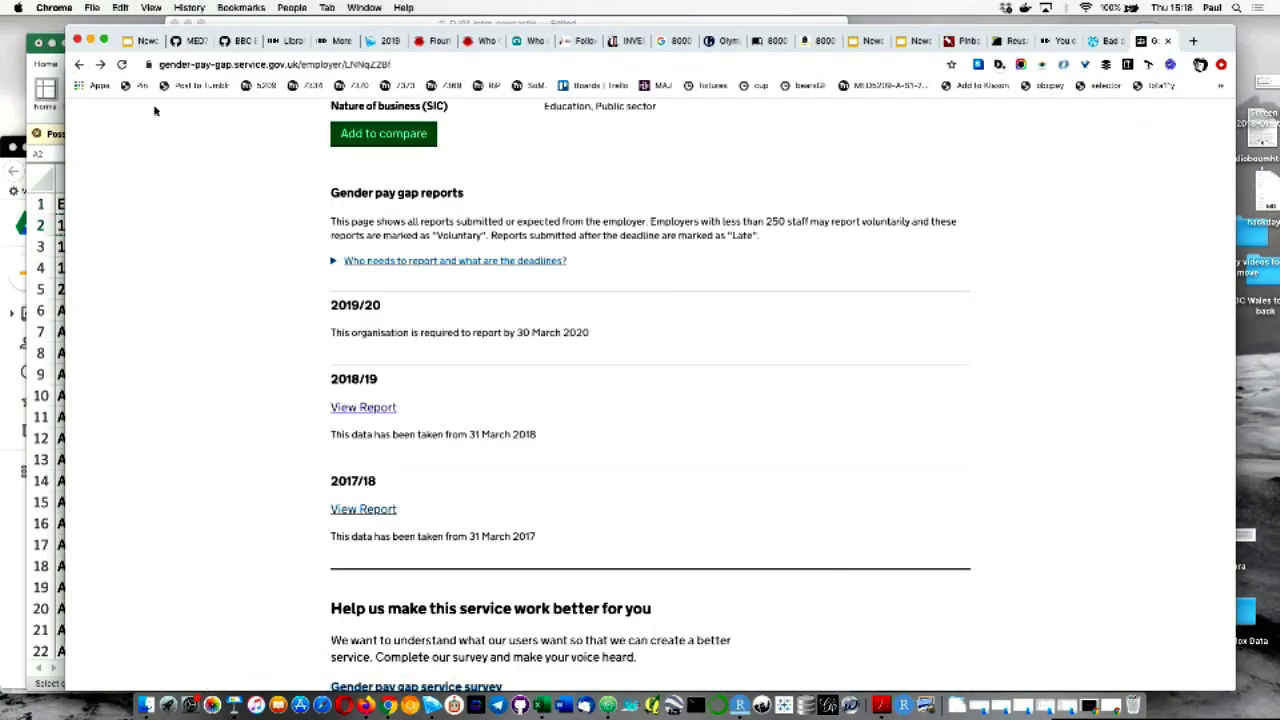
pyautogui.click(79, 65)
pyautogui.click(409, 305)
pyautogui.write('LIFE MANAGEMENT SOLUTIONS LIMITED')
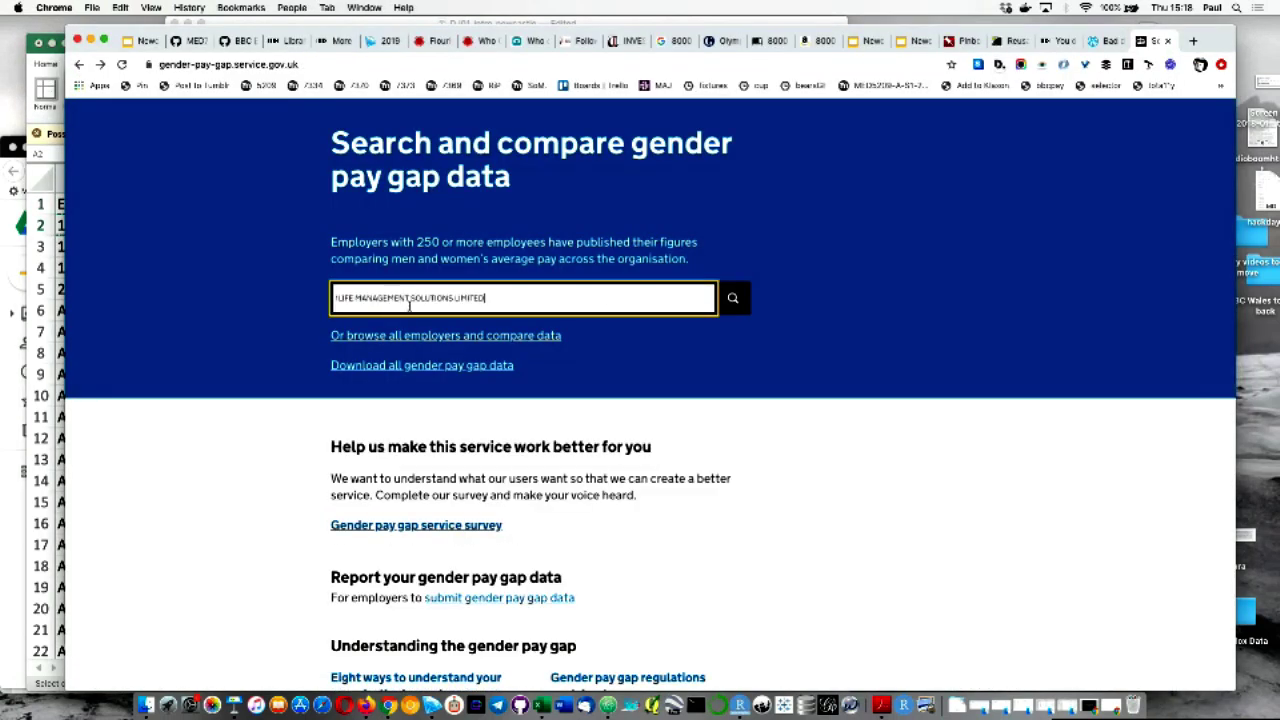
pyautogui.click(606, 343)
# - Check the company's name in the Excel sheet, then open its 2019/20 report in Chrome and examine the hourly wages pay gap
pyautogui.press('super+Tab')
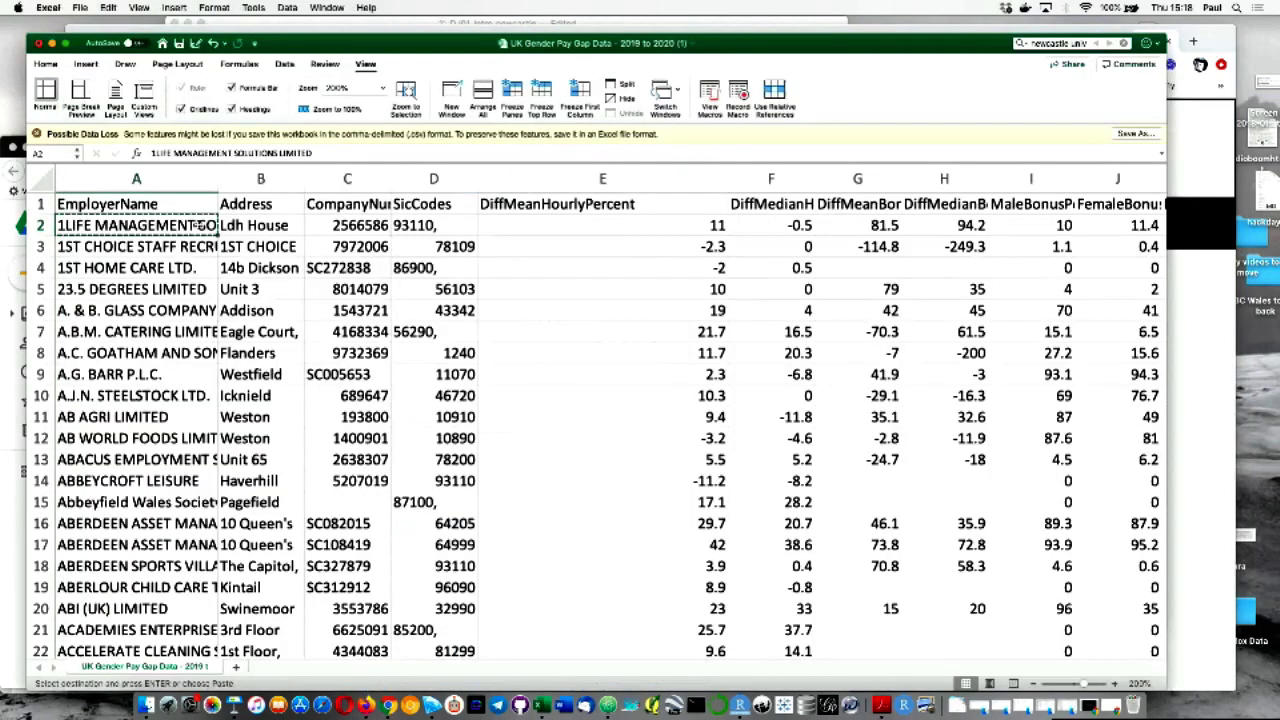
pyautogui.press('super+Tab')
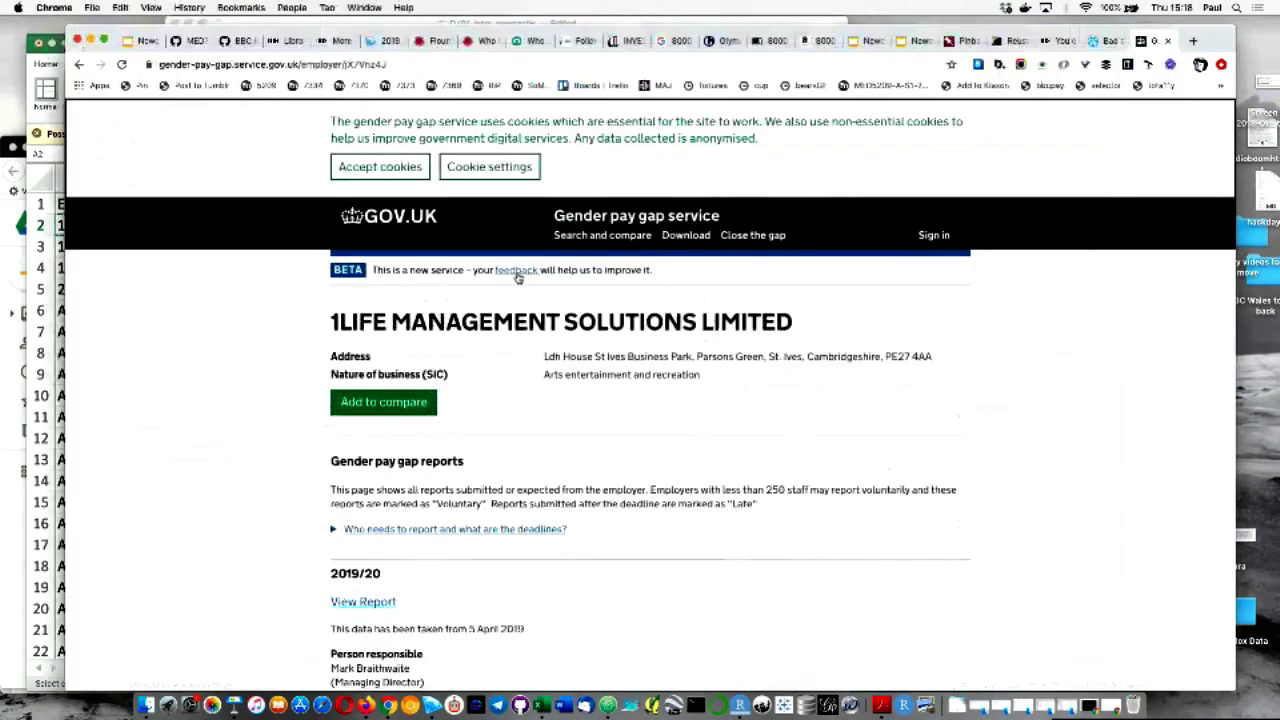
pyautogui.scroll(-5, 518, 278)
pyautogui.click(385, 386)
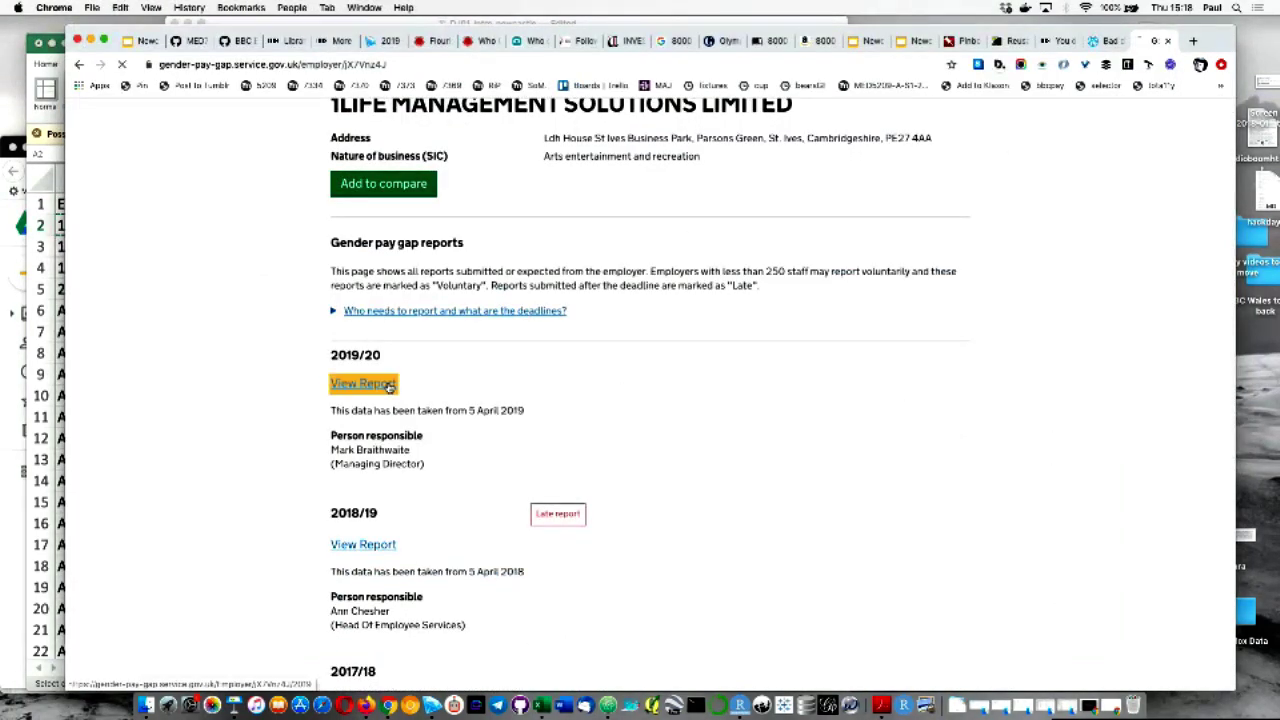
pyautogui.scroll(-8, 657, 395)
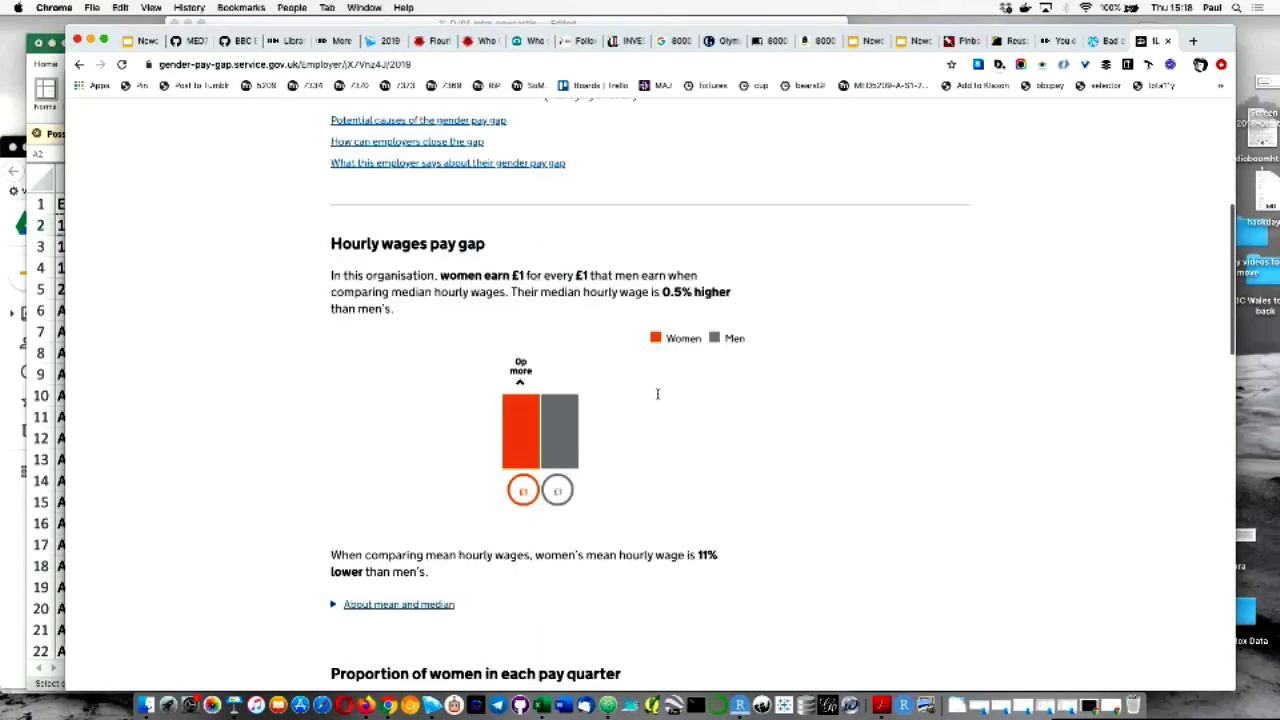
pyautogui.scroll(-1, 658, 396)
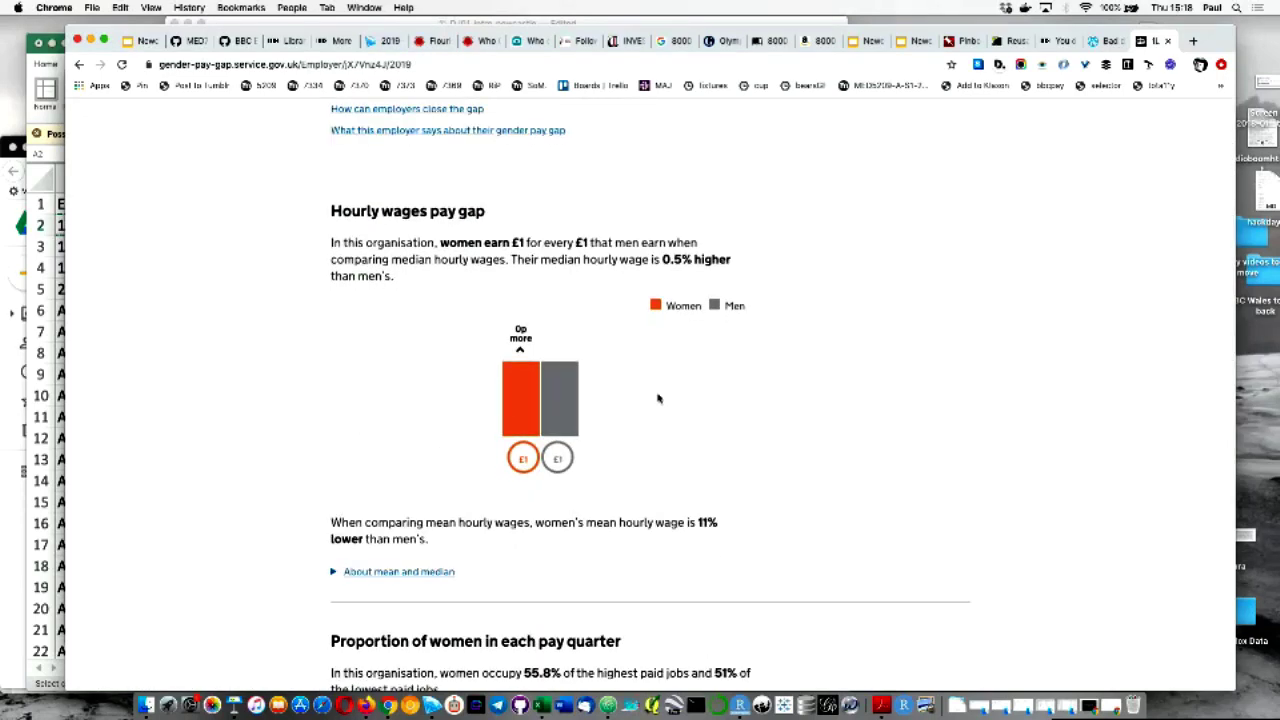
# - Compare the report's median hourly wage gap with cell F2 of the Excel sheet, and return to the report in Chrome
pyautogui.scroll(-3, 658, 398)
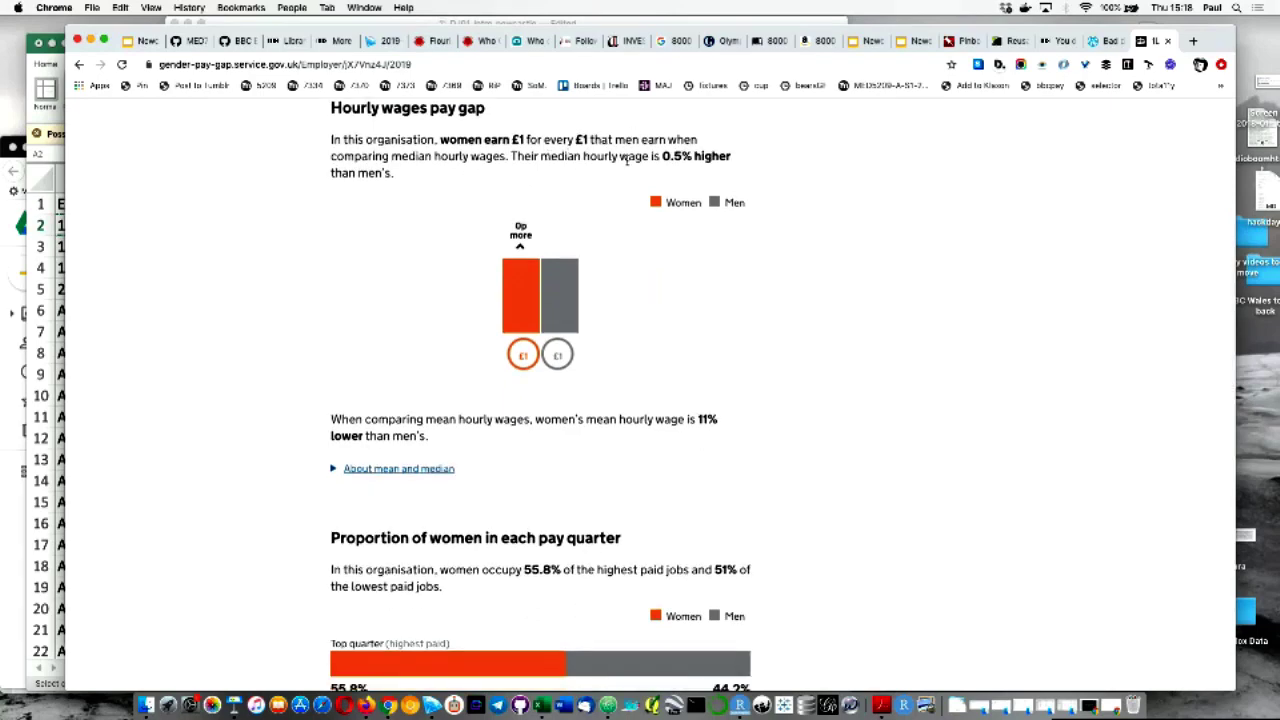
pyautogui.press('super+Tab')
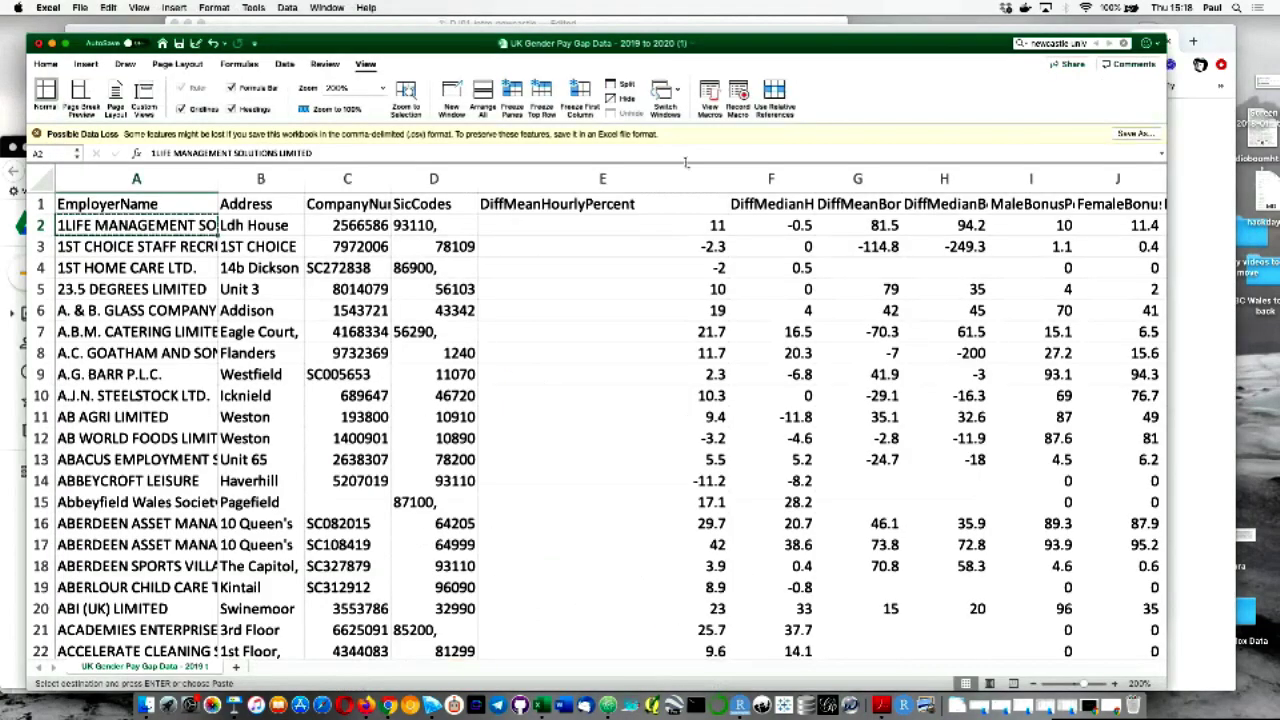
pyautogui.click(792, 228)
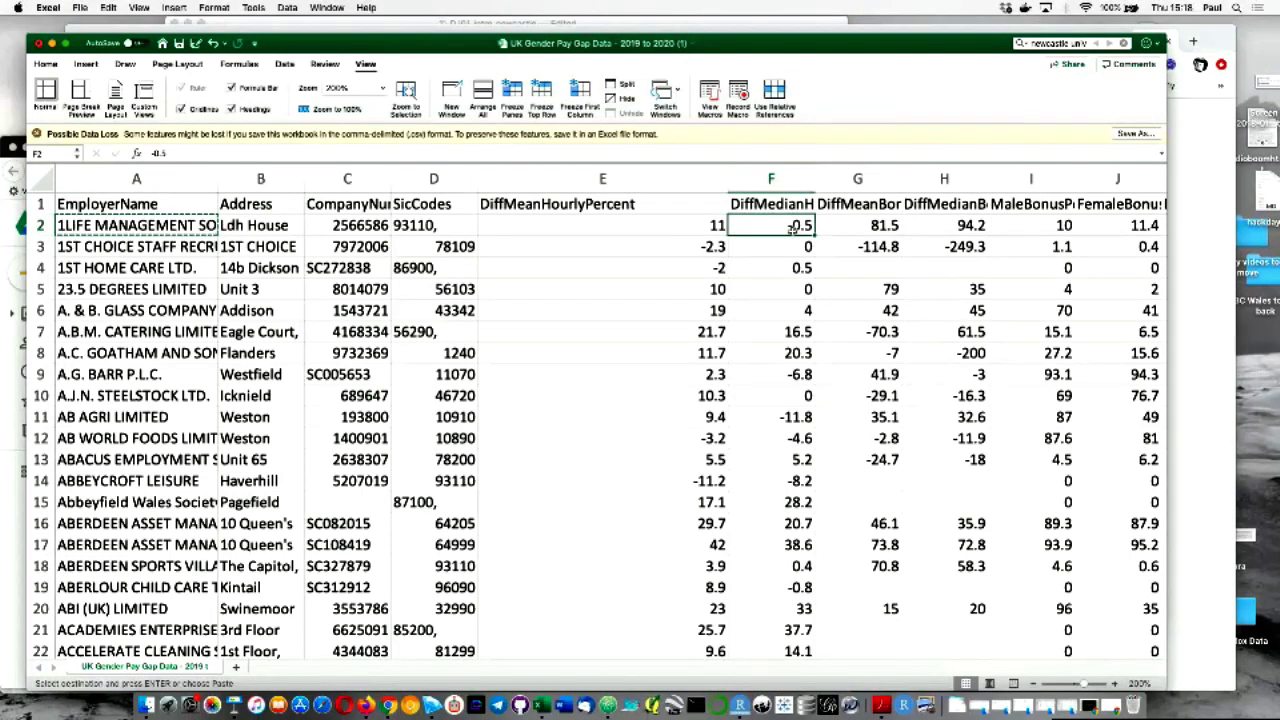
pyautogui.press('super+Tab')
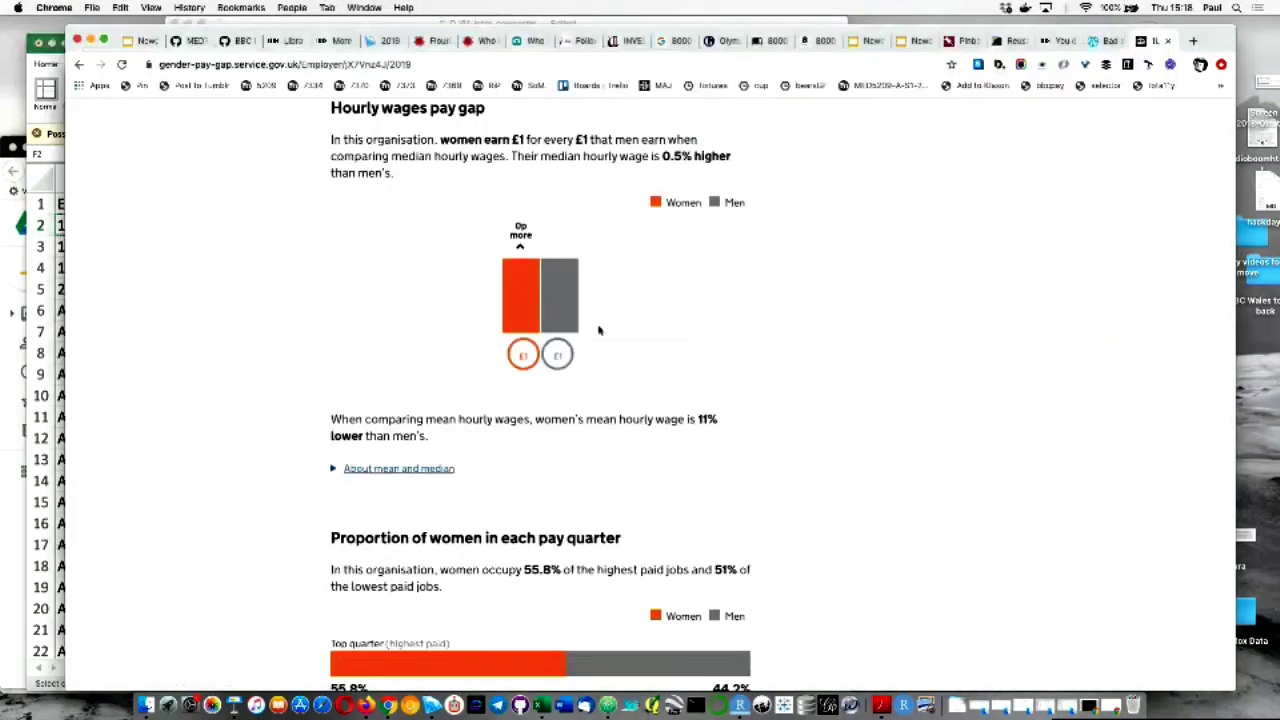
# - Review the report's pay quarters and mean hourly wage gap, and compare the mean gap with cell E2 in Excel
pyautogui.scroll(-5, 692, 392)
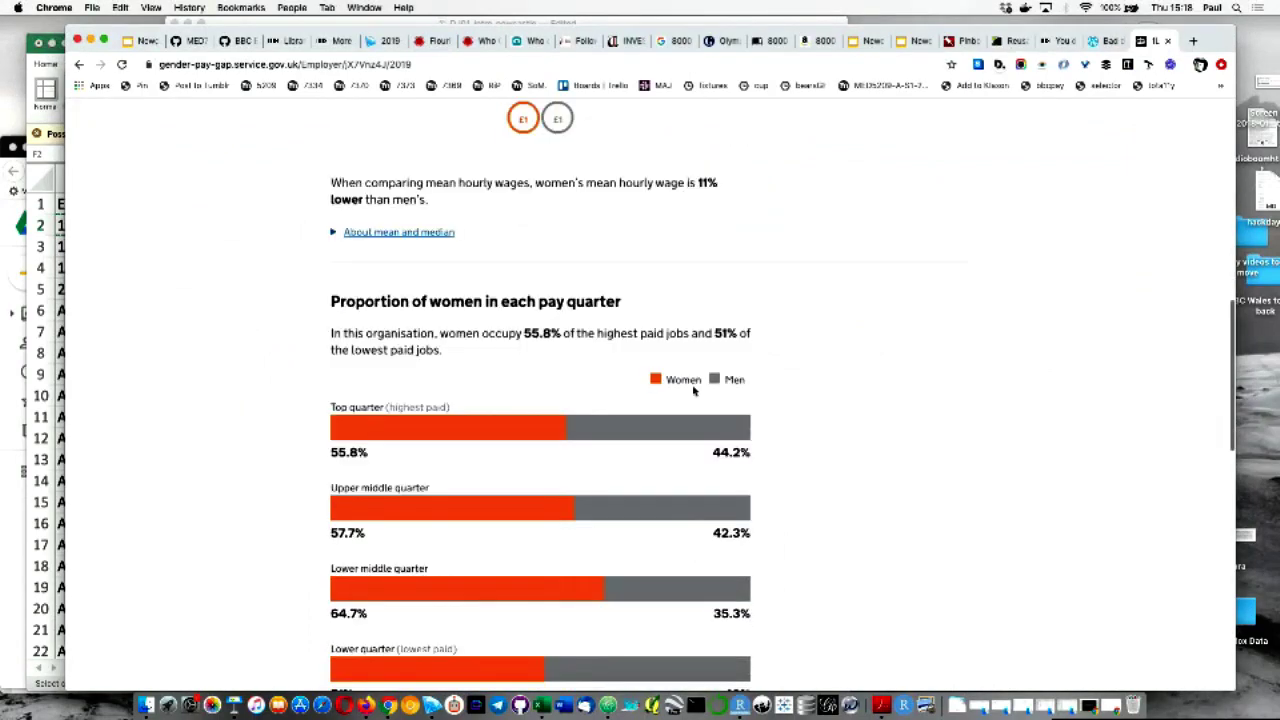
pyautogui.scroll(-1, 694, 391)
pyautogui.scroll(13, 694, 391)
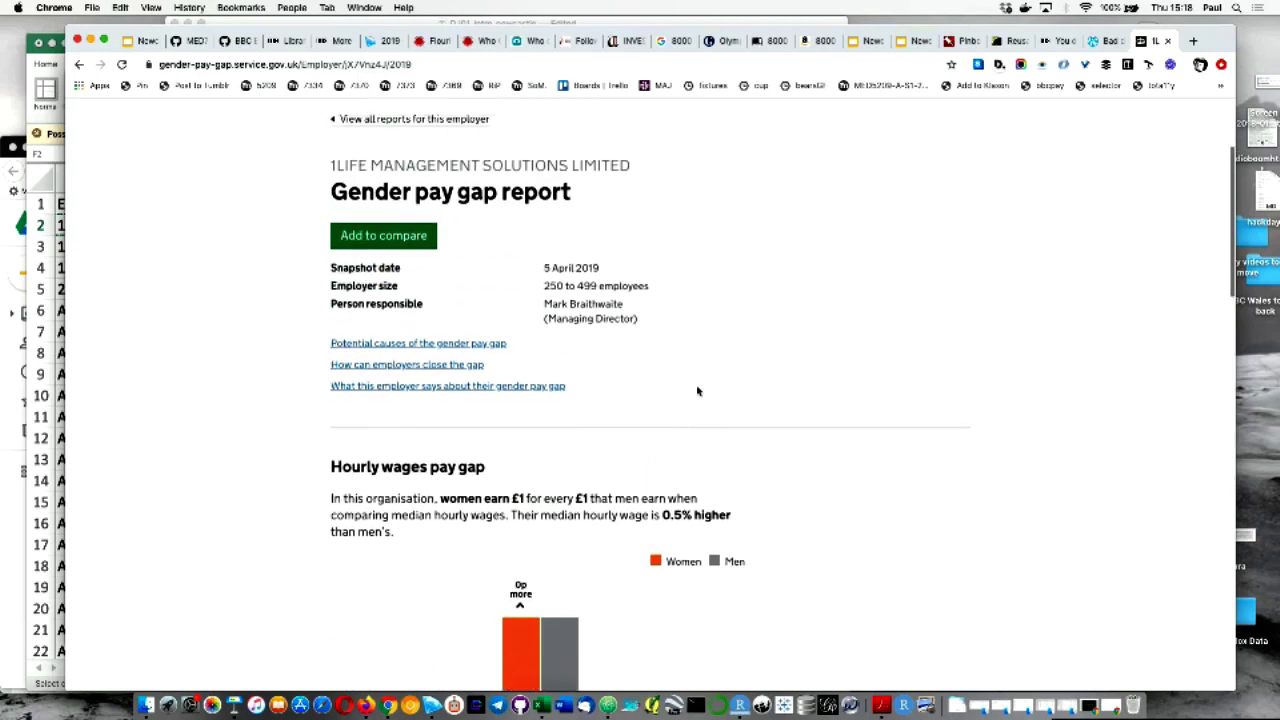
pyautogui.scroll(-6, 697, 388)
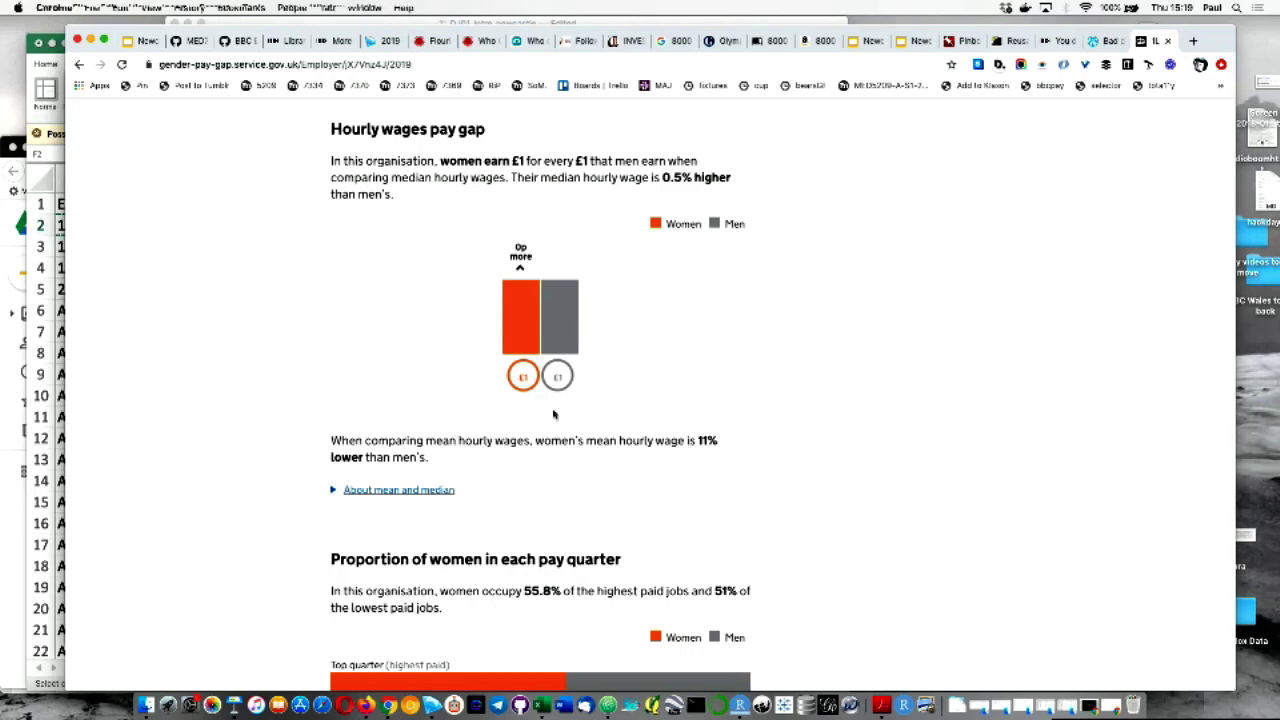
pyautogui.press('super+Tab')
pyautogui.click(687, 229)
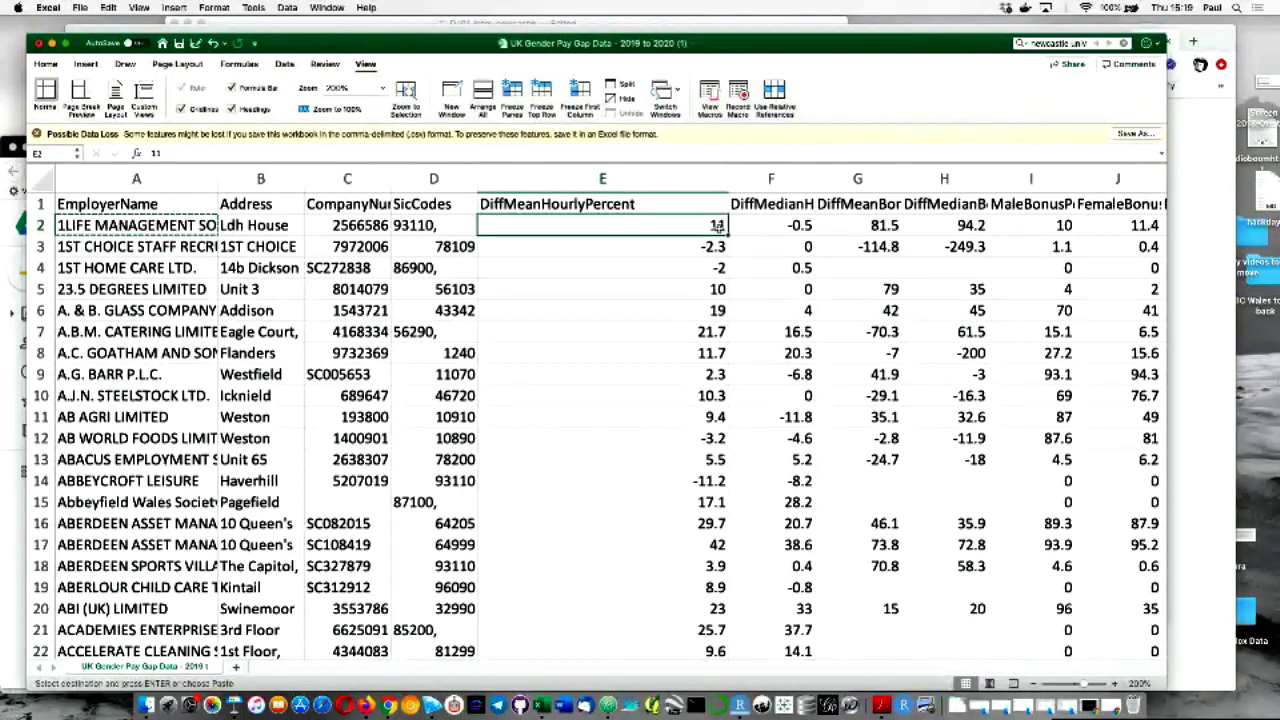
pyautogui.press('super+Tab')
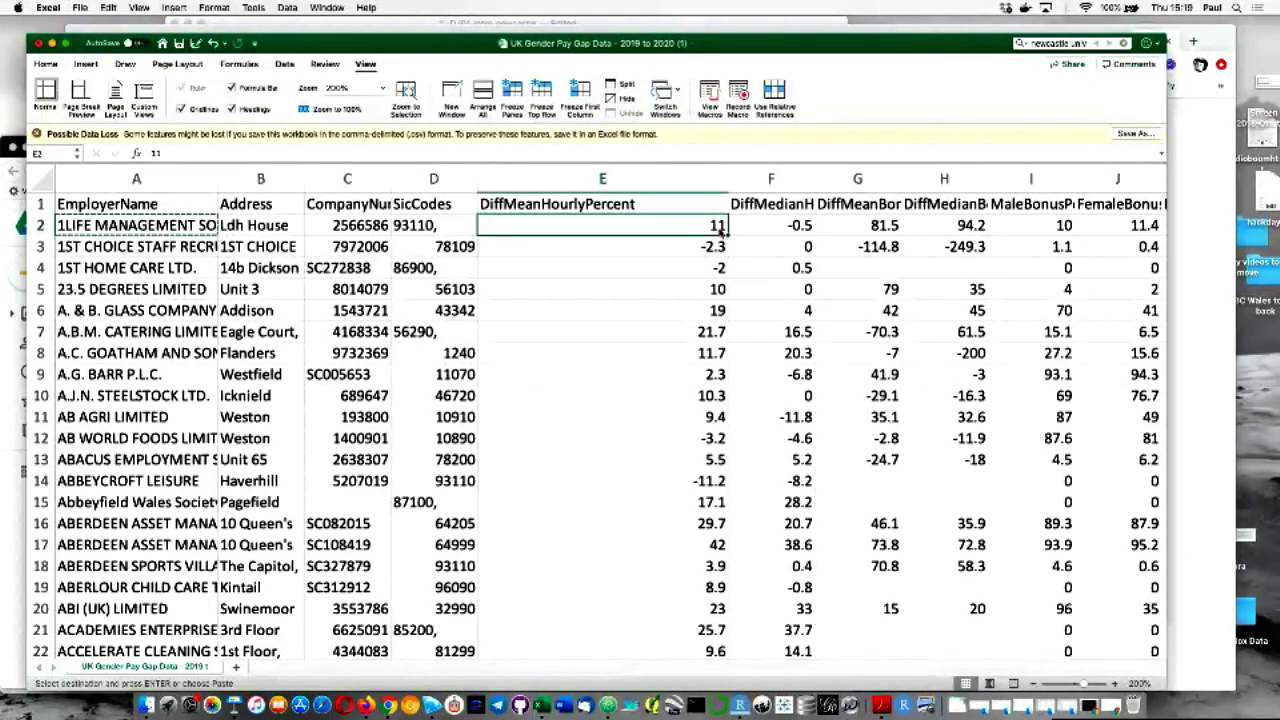
# - Examine the positive and negative values in the first rows of the DiffMeanHourlyPercent column, including its header
pyautogui.press('Down')
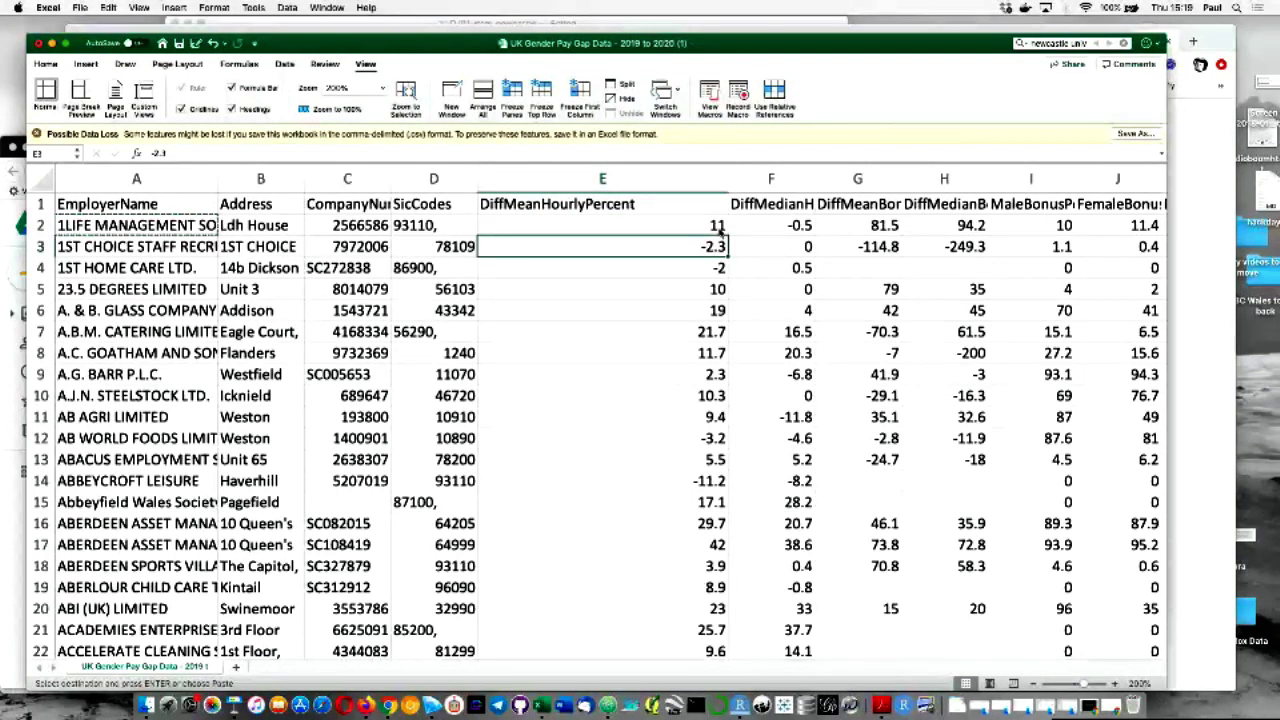
pyautogui.click(720, 231)
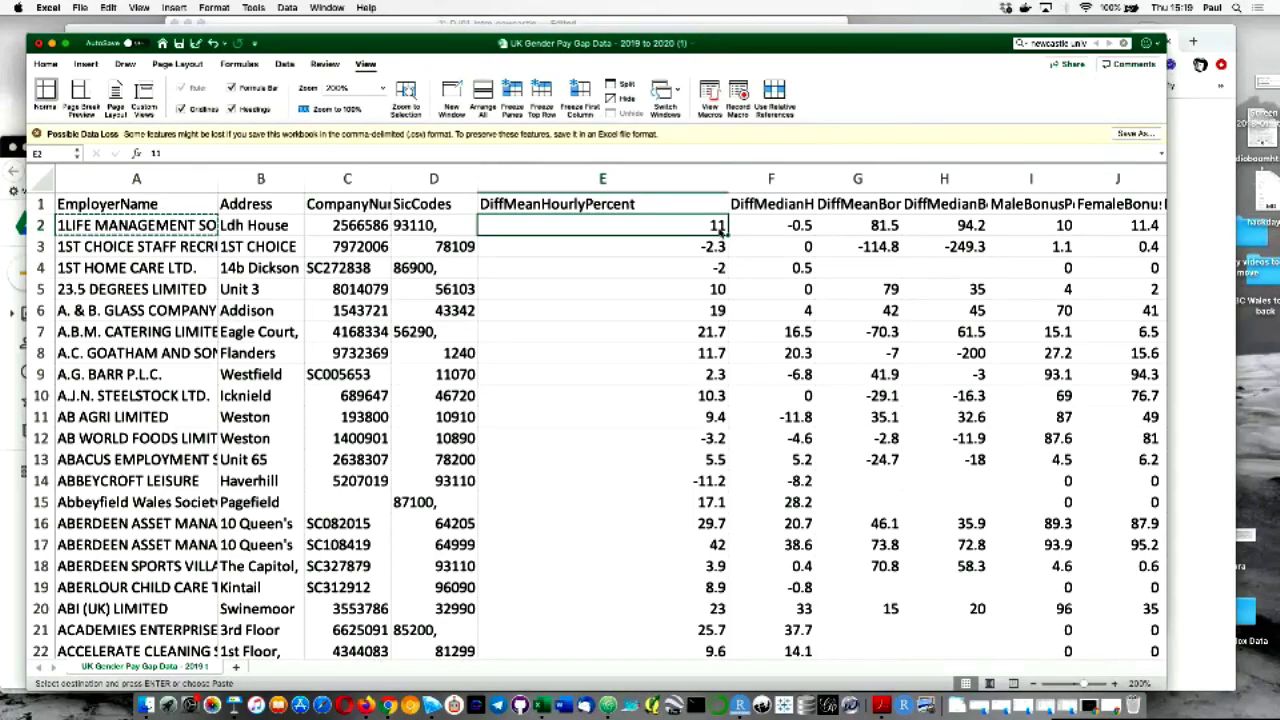
pyautogui.press('Down')
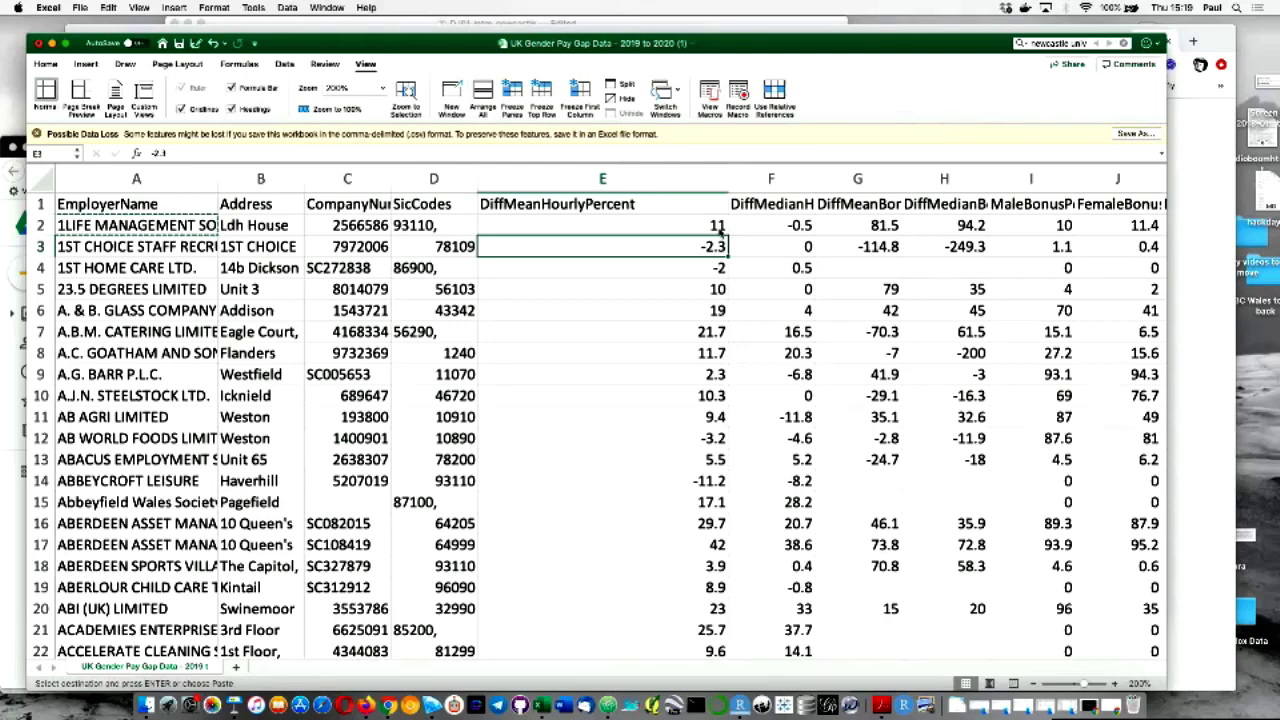
pyautogui.press('Down')
pyautogui.press('Down')
pyautogui.press('Up')
pyautogui.press('Up')
pyautogui.press('Up')
pyautogui.press('Up')
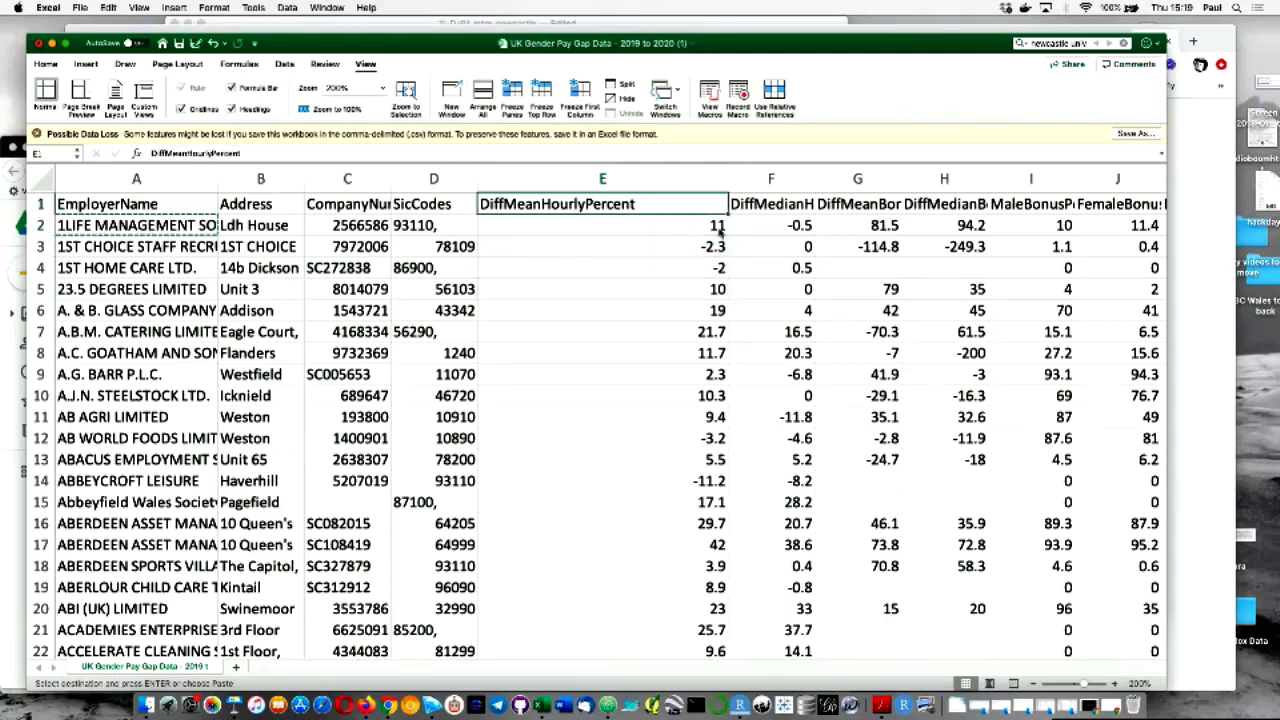
# - Widen column F enough to show its full DiffMedianHourlyPercent header
pyautogui.press('Down')
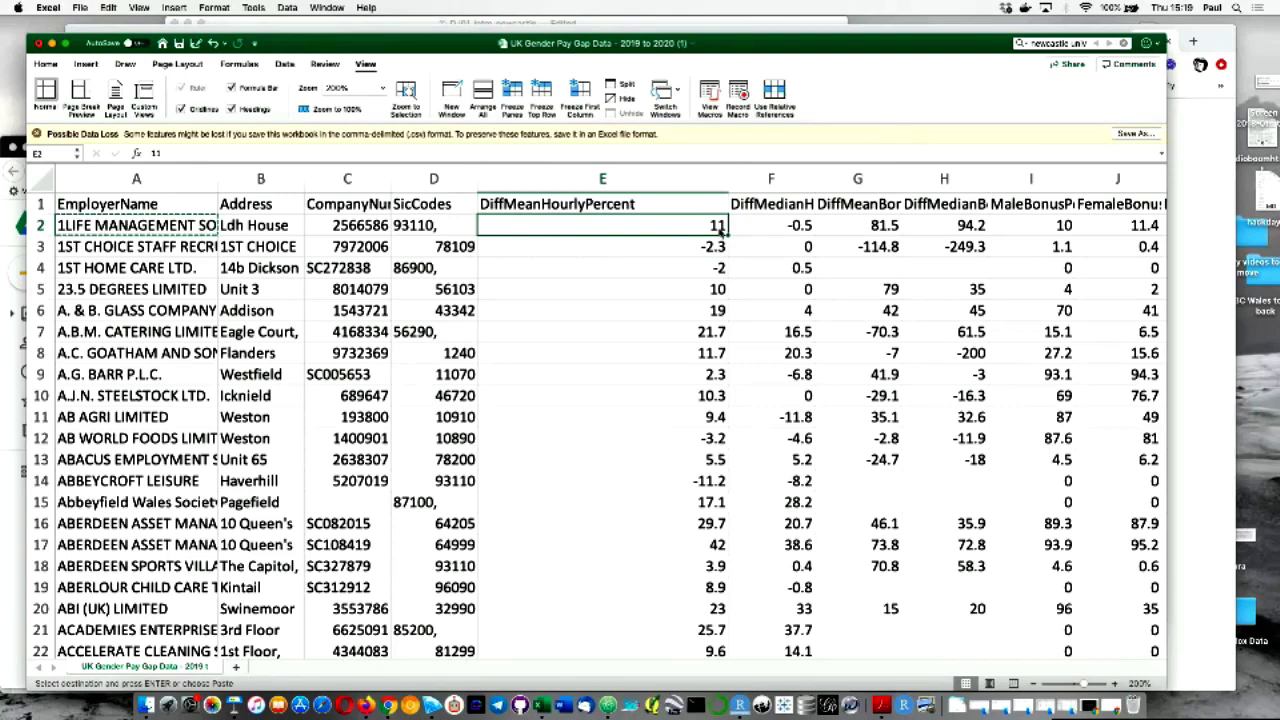
pyautogui.press('Right')
pyautogui.moveTo(816, 179); pyautogui.dragTo(894, 180)
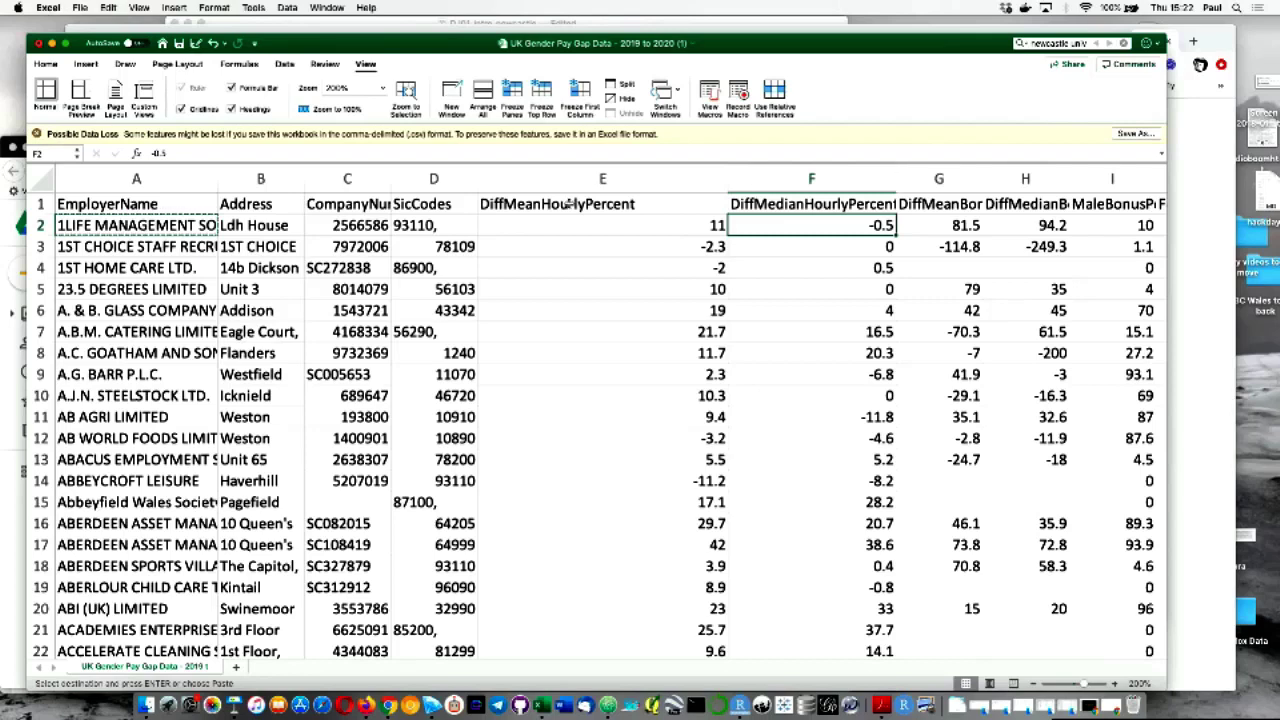
# - Sort the sheet by DiffMeanHourlyPercent from largest to smallest
pyautogui.click(664, 240)
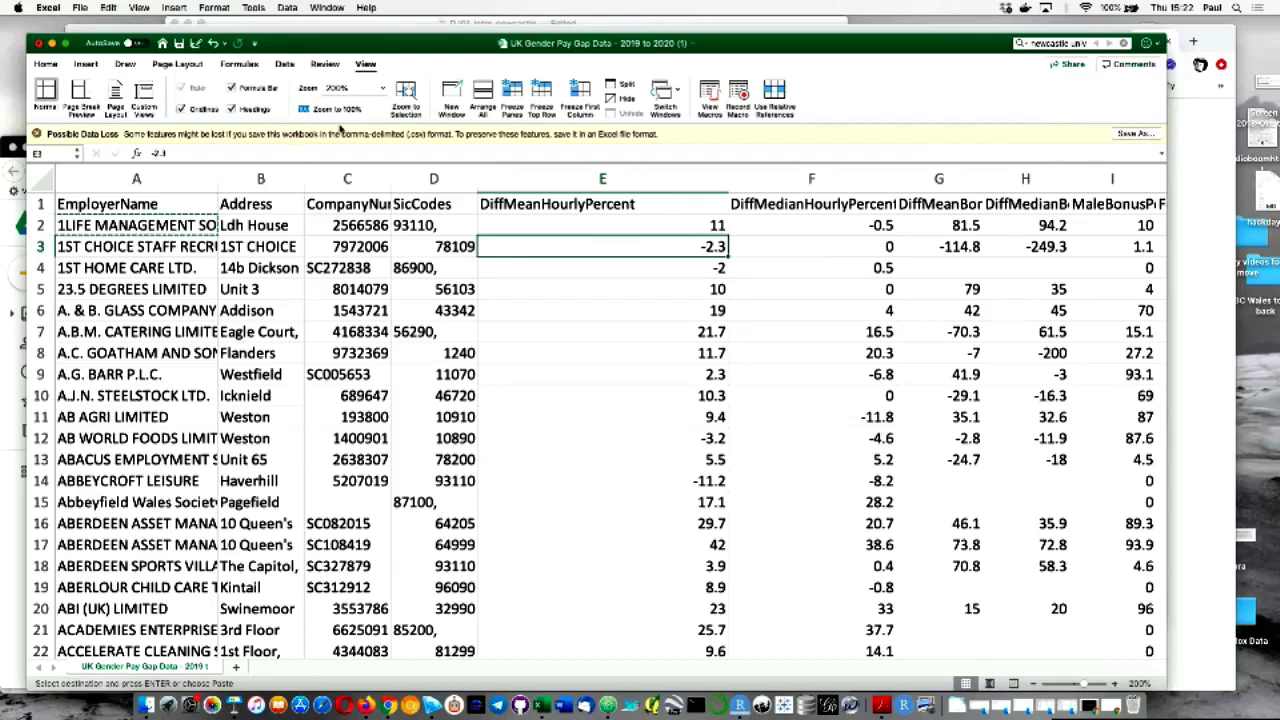
pyautogui.click(289, 70)
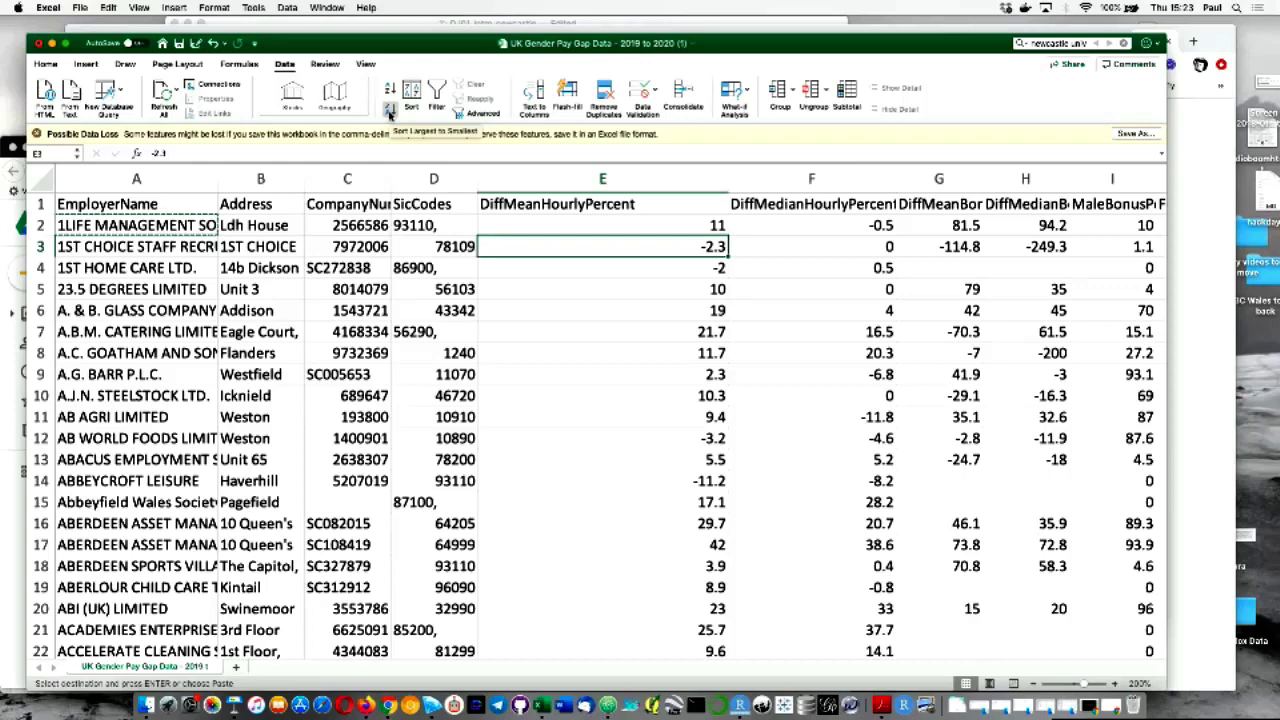
pyautogui.click(390, 113)
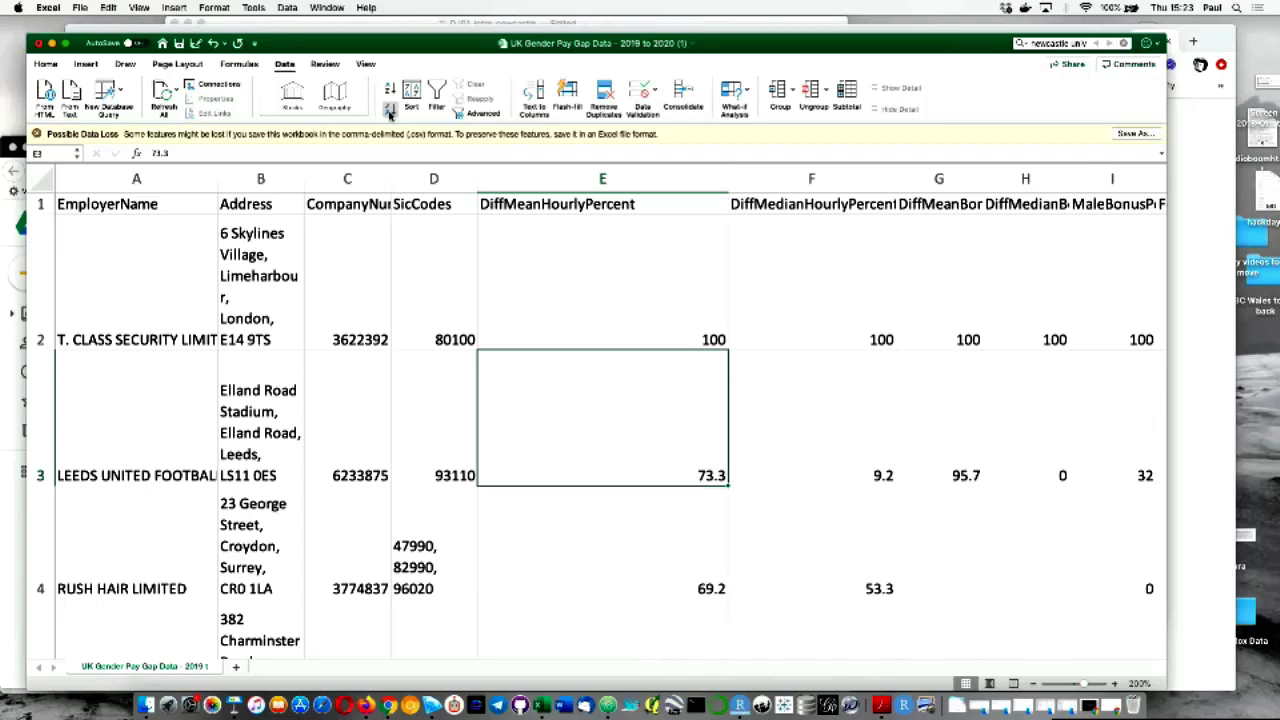
# - Examine the top-ranked employer in row 2, from its name across to its mean hourly gap
pyautogui.press('Up')
pyautogui.press('Up')
pyautogui.press('Down')
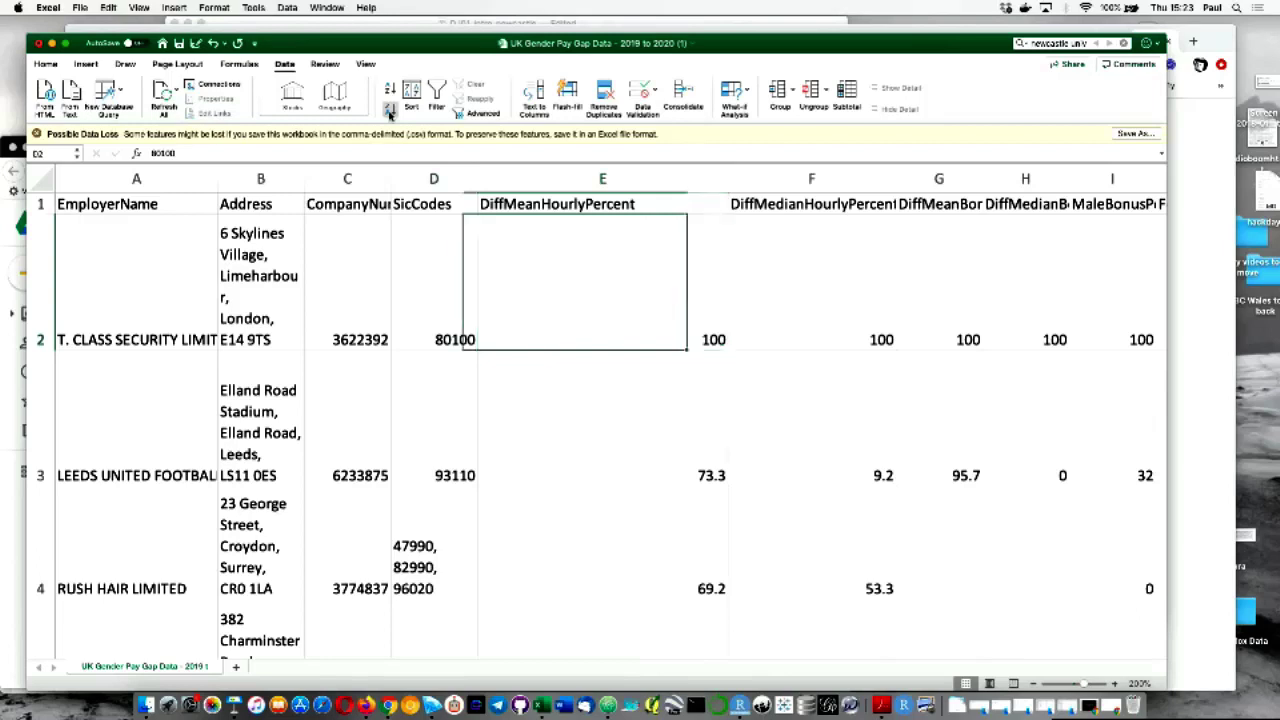
pyautogui.press('Left')
pyautogui.press('Left')
pyautogui.press('Left')
pyautogui.press('Left')
pyautogui.press('Right')
pyautogui.press('Right')
pyautogui.press('Right')
pyautogui.press('Right')
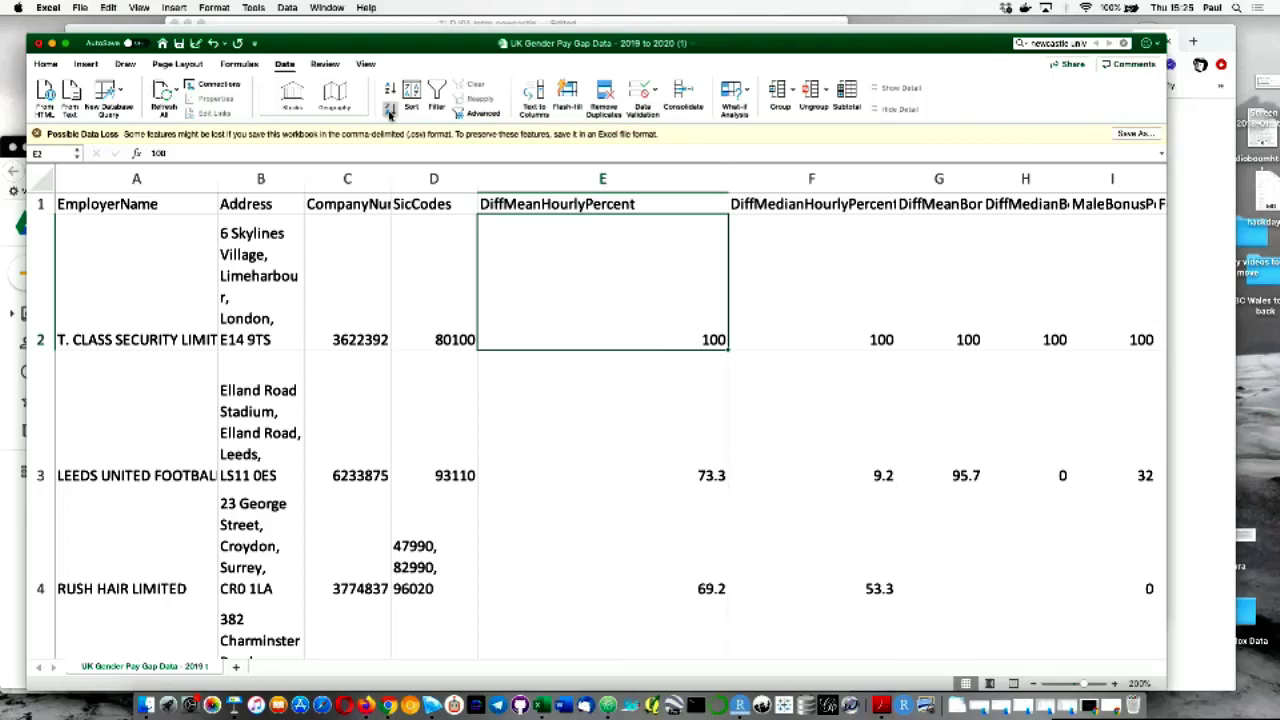
# - Check the employer name in row 3 and compare its mean and median hourly gaps
pyautogui.press('Down')
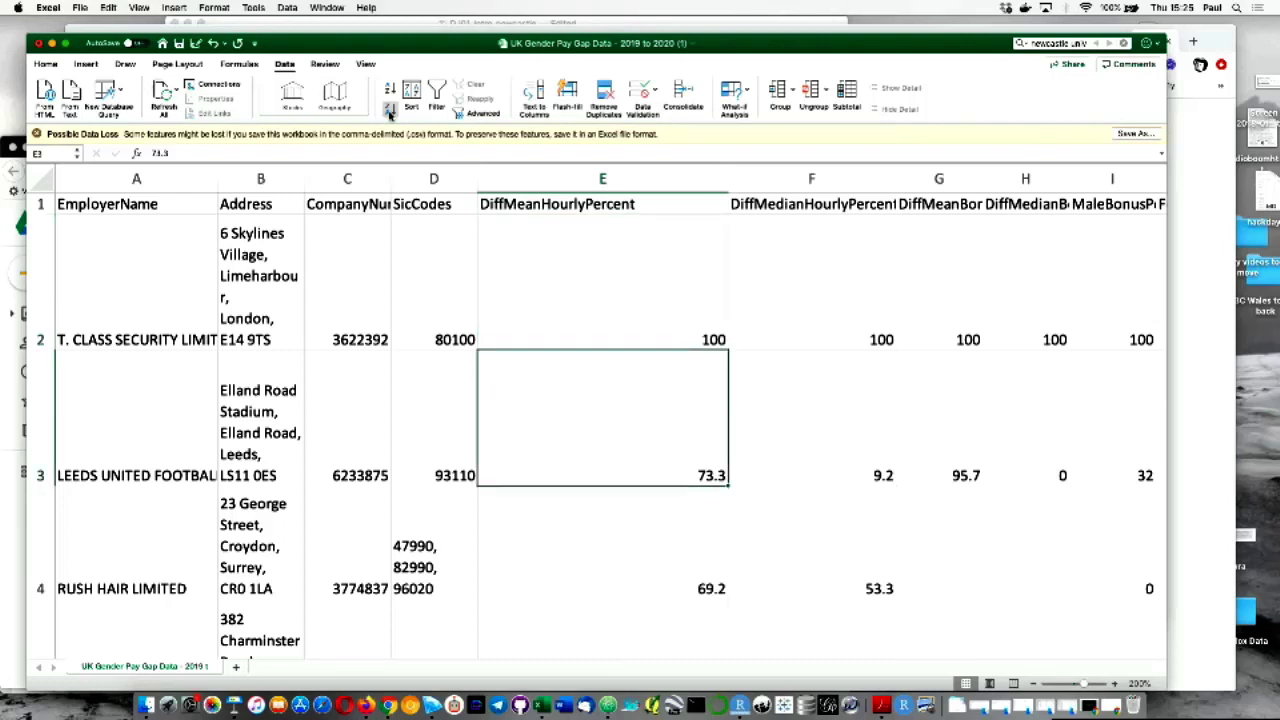
pyautogui.press('Left')
pyautogui.press('Left')
pyautogui.press('Left')
pyautogui.press('Left')
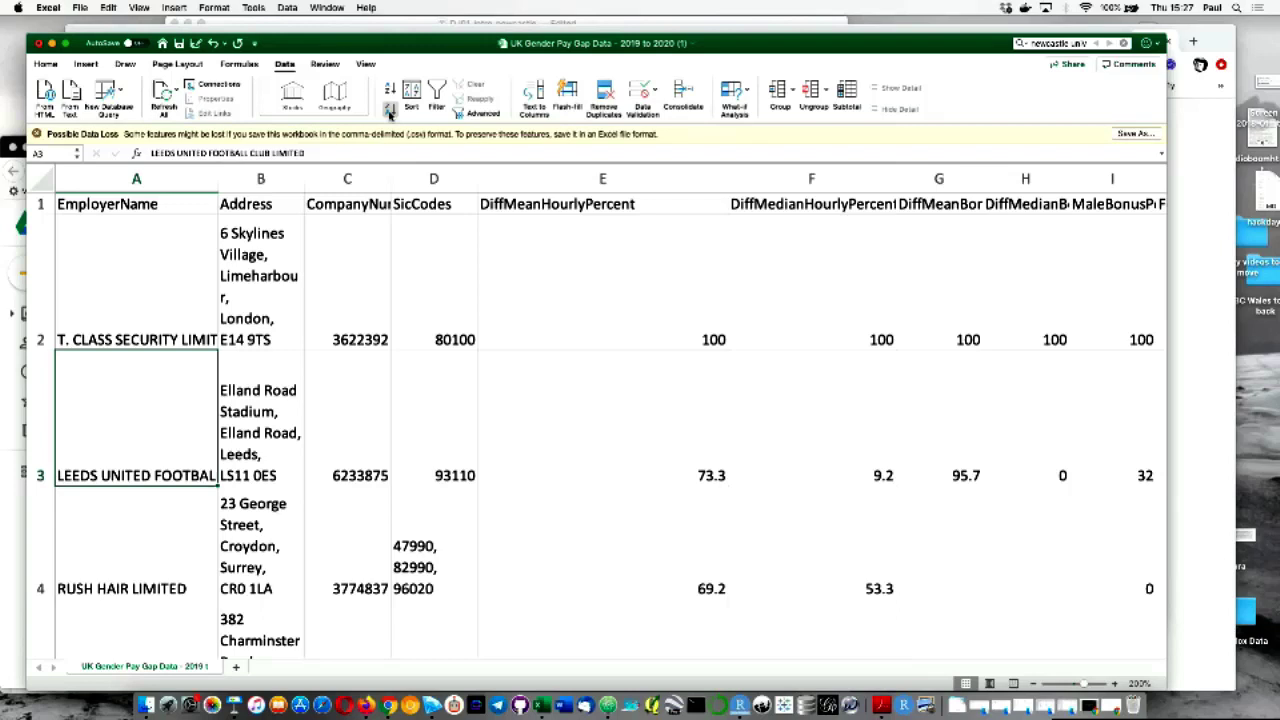
pyautogui.press('Right')
pyautogui.press('Right')
pyautogui.press('Right')
pyautogui.press('Right')
pyautogui.press('Right')
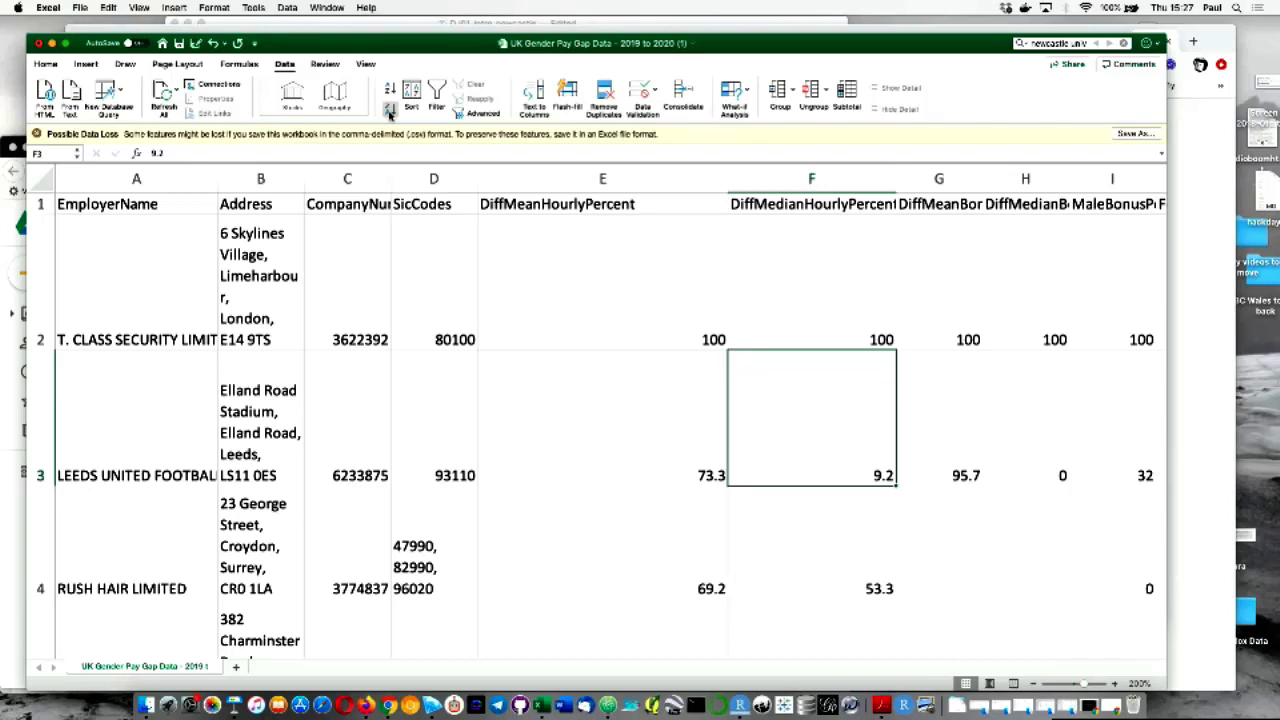
# - Sort the sheet by DiffMedianHourlyPercent from largest to smallest
pyautogui.press('Up')
pyautogui.press('Up')
pyautogui.press('Down')
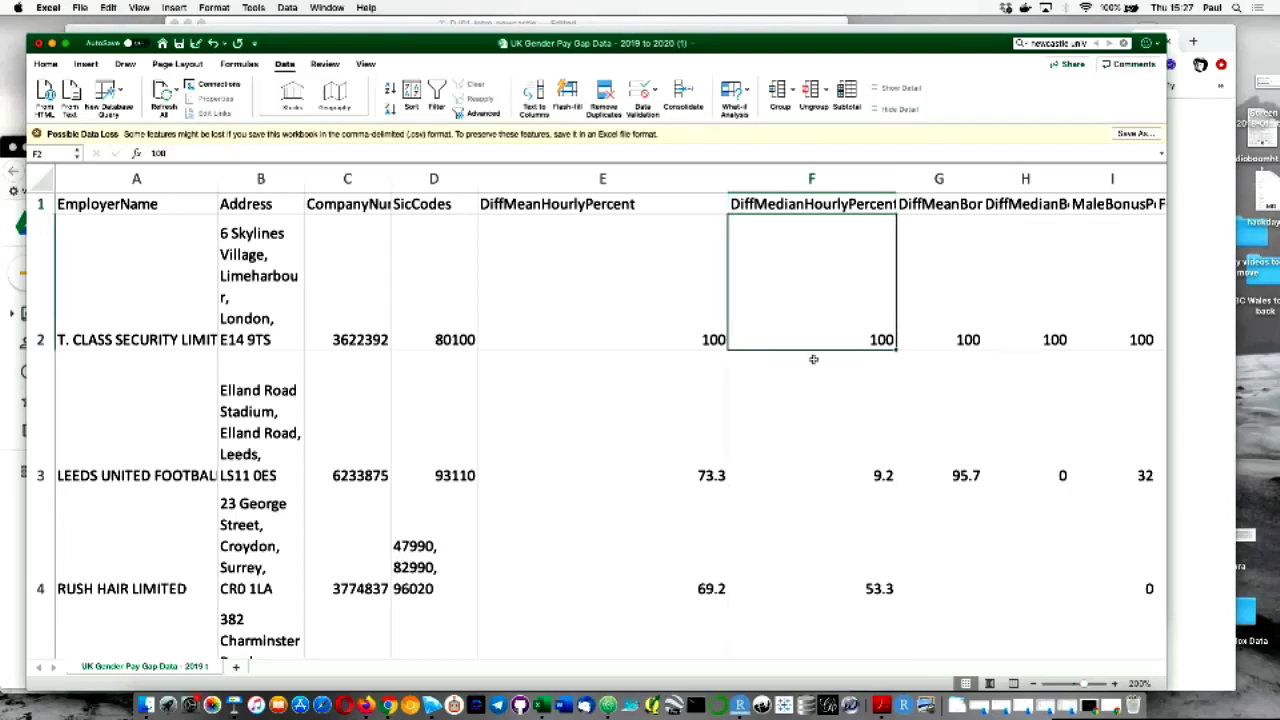
pyautogui.click(391, 110)
# - Check the employer name in row 3 of the re-sorted sheet and read across to its median hourly gap
pyautogui.press('Down')
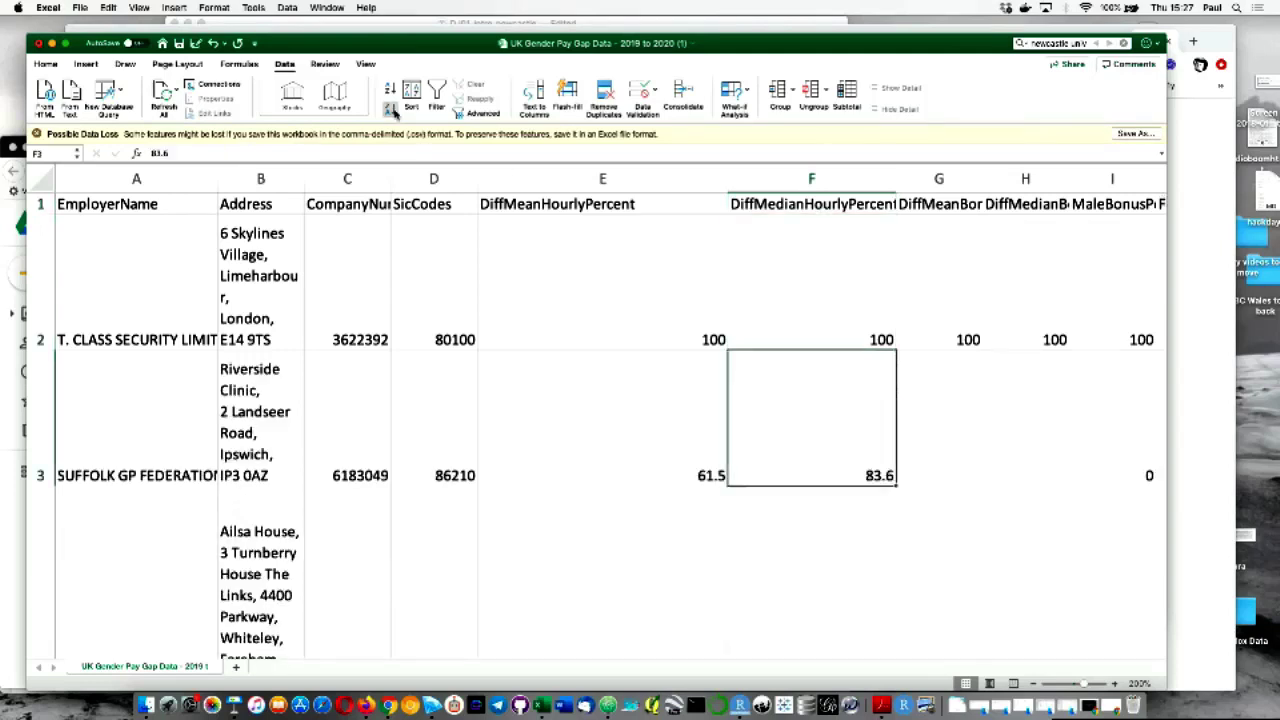
pyautogui.press('Left')
pyautogui.press('Left')
pyautogui.press('Left')
pyautogui.press('Left')
pyautogui.press('Left')
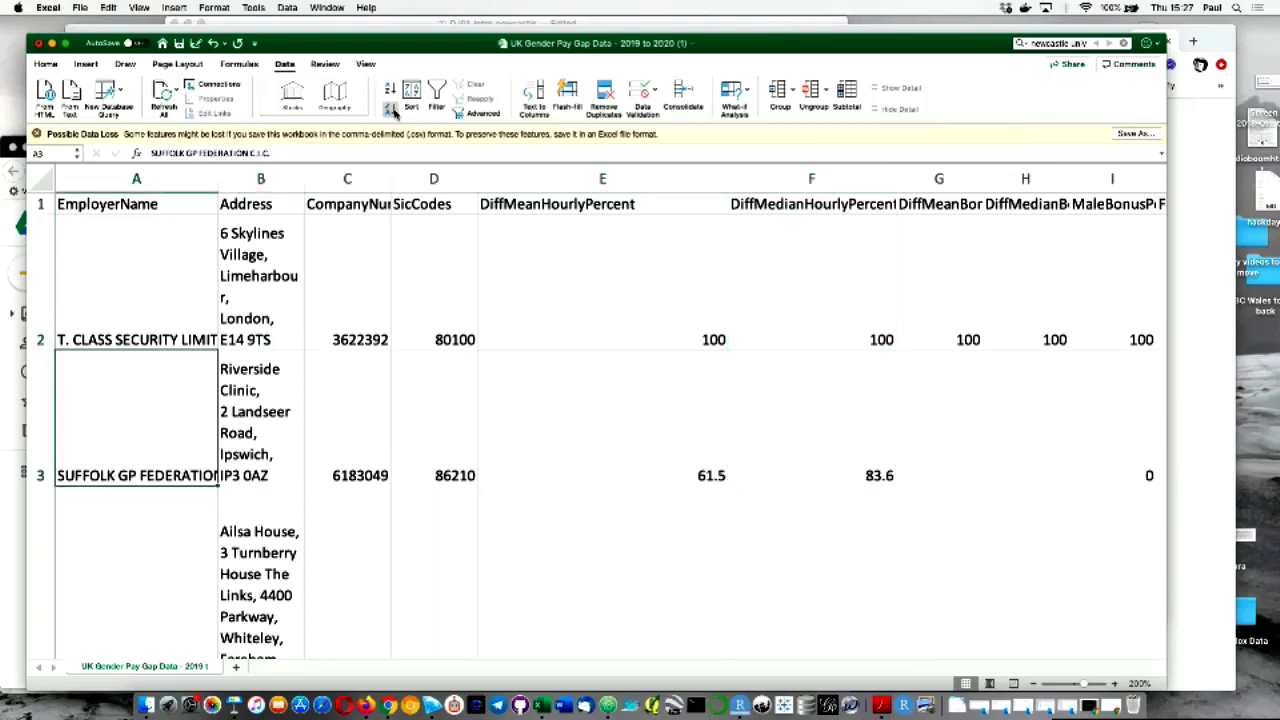
pyautogui.press('Right')
pyautogui.press('Right')
pyautogui.press('Right')
pyautogui.press('Right')
pyautogui.press('Right')
pyautogui.press('Right')
pyautogui.press('Left')
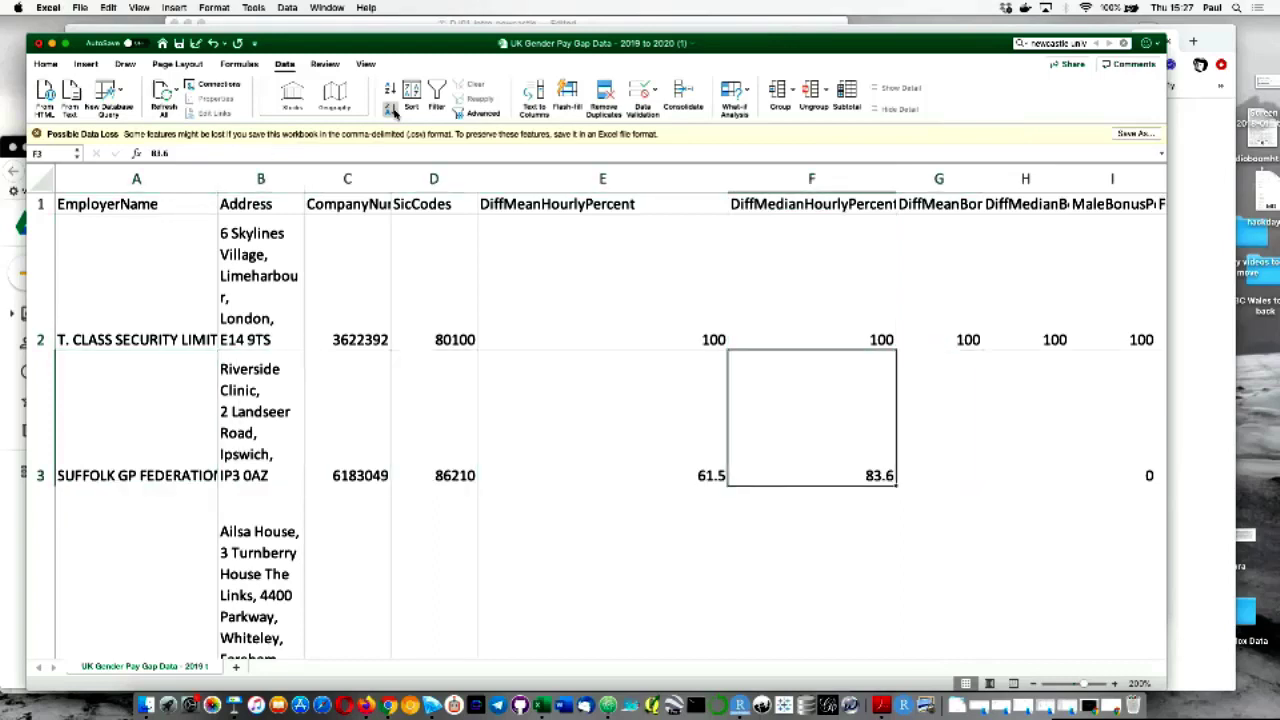
# - Compare the median hourly gaps in rows 2 and 3, and go over the remaining details of the row 3 employer
pyautogui.press('Up')
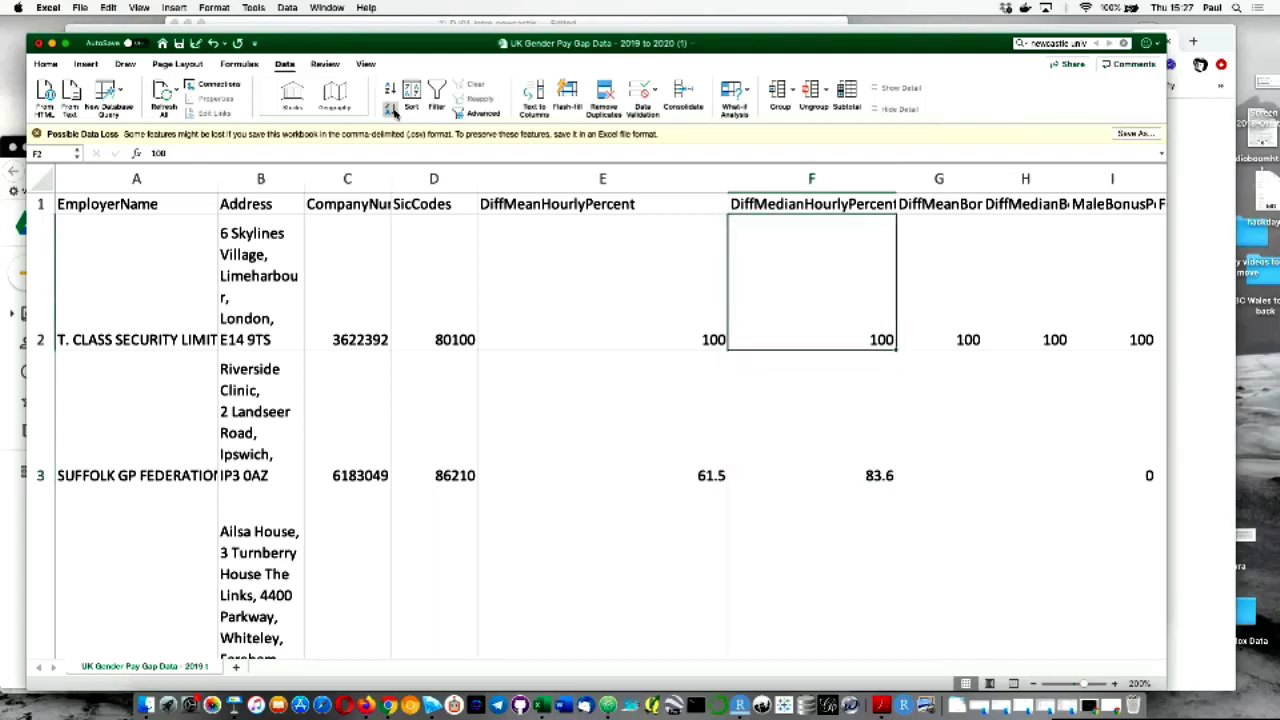
pyautogui.press('Down')
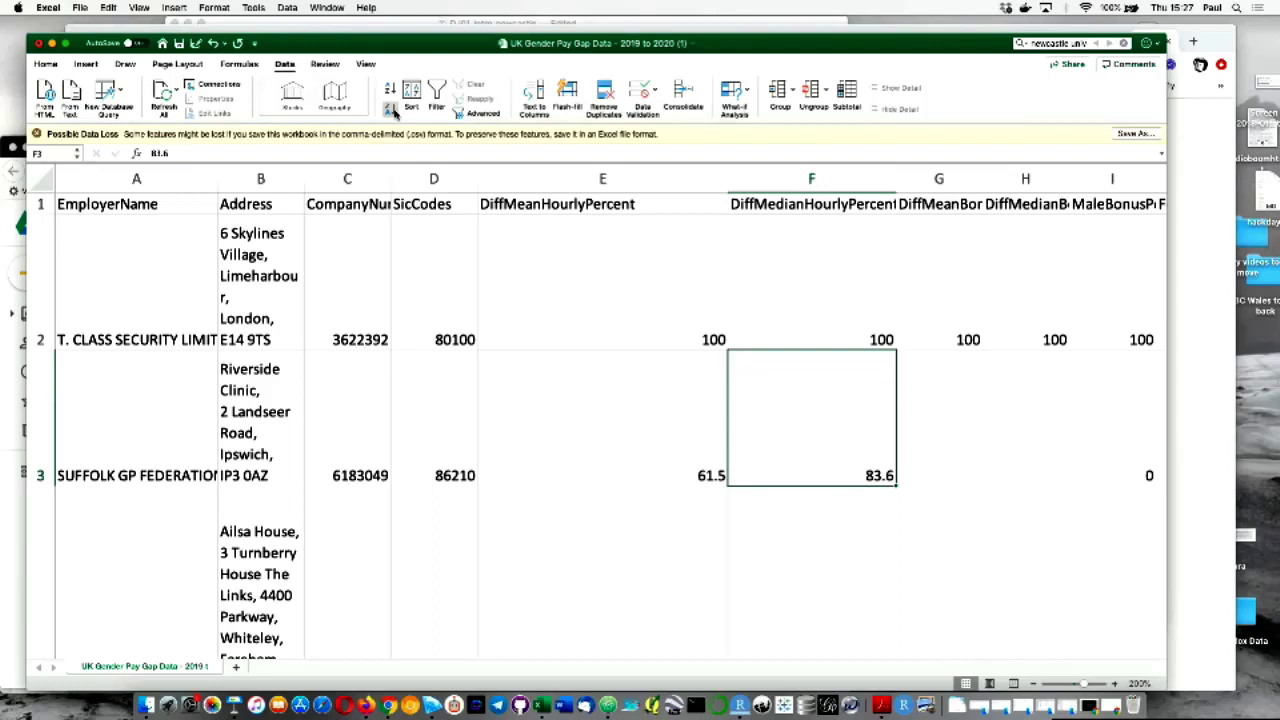
pyautogui.press('Left')
pyautogui.press('Left')
pyautogui.press('Left')
pyautogui.press('Left')
pyautogui.press('Right')
pyautogui.press('Right')
pyautogui.press('Right')
pyautogui.press('Right')
pyautogui.press('Right')
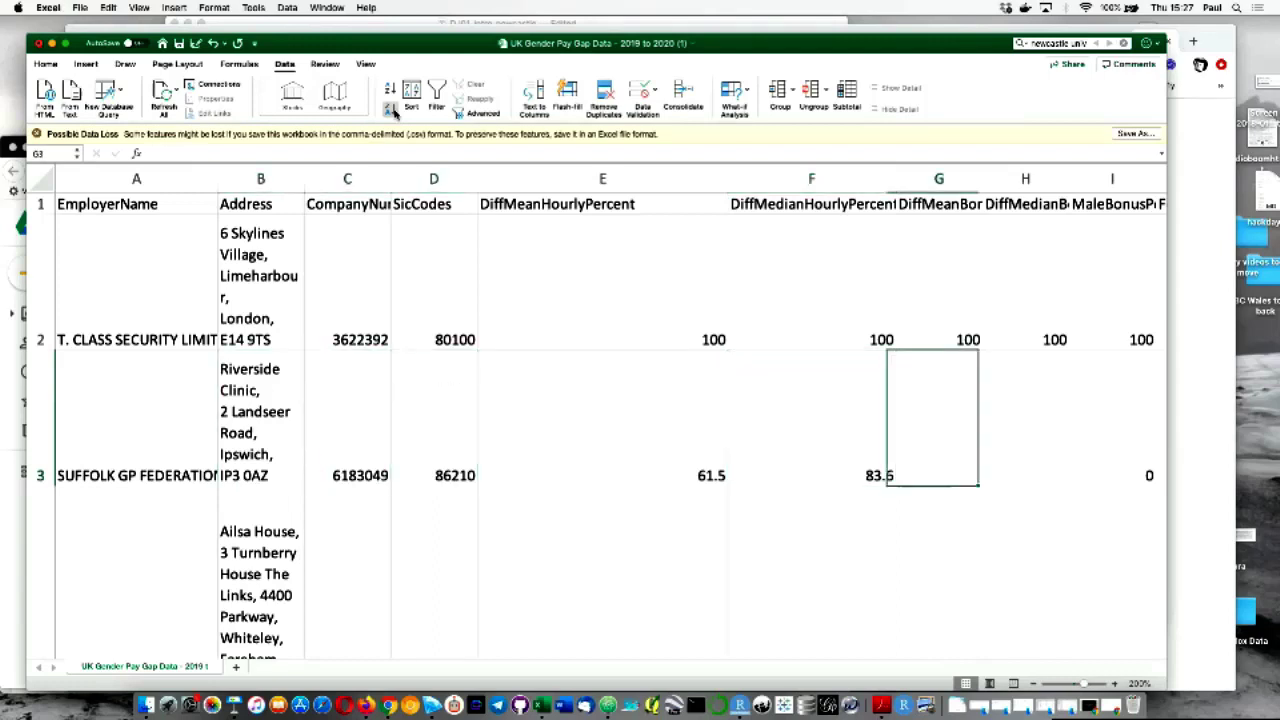
pyautogui.press('Left')
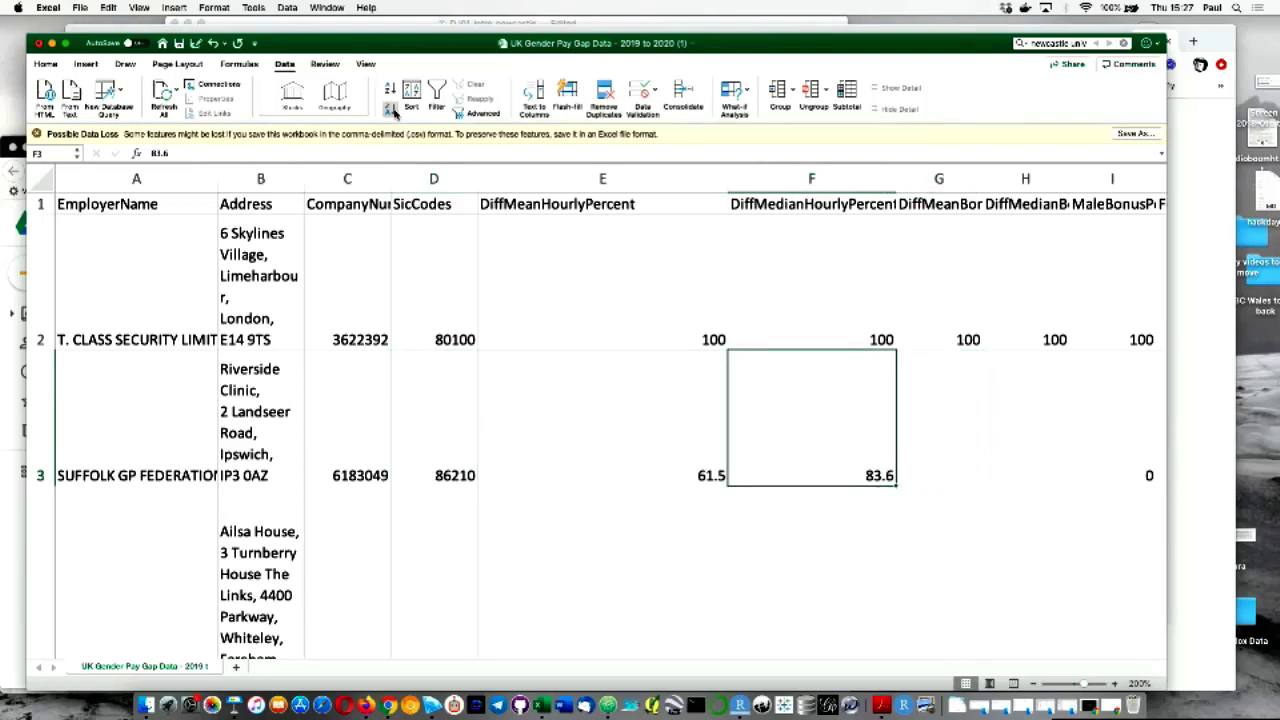
# - Read down the EmployerName column from row 3 to row 8 to see which employers have the largest median gaps
pyautogui.press('Left')
pyautogui.press('Left')
pyautogui.press('Left')
pyautogui.press('Left')
pyautogui.press('Left')
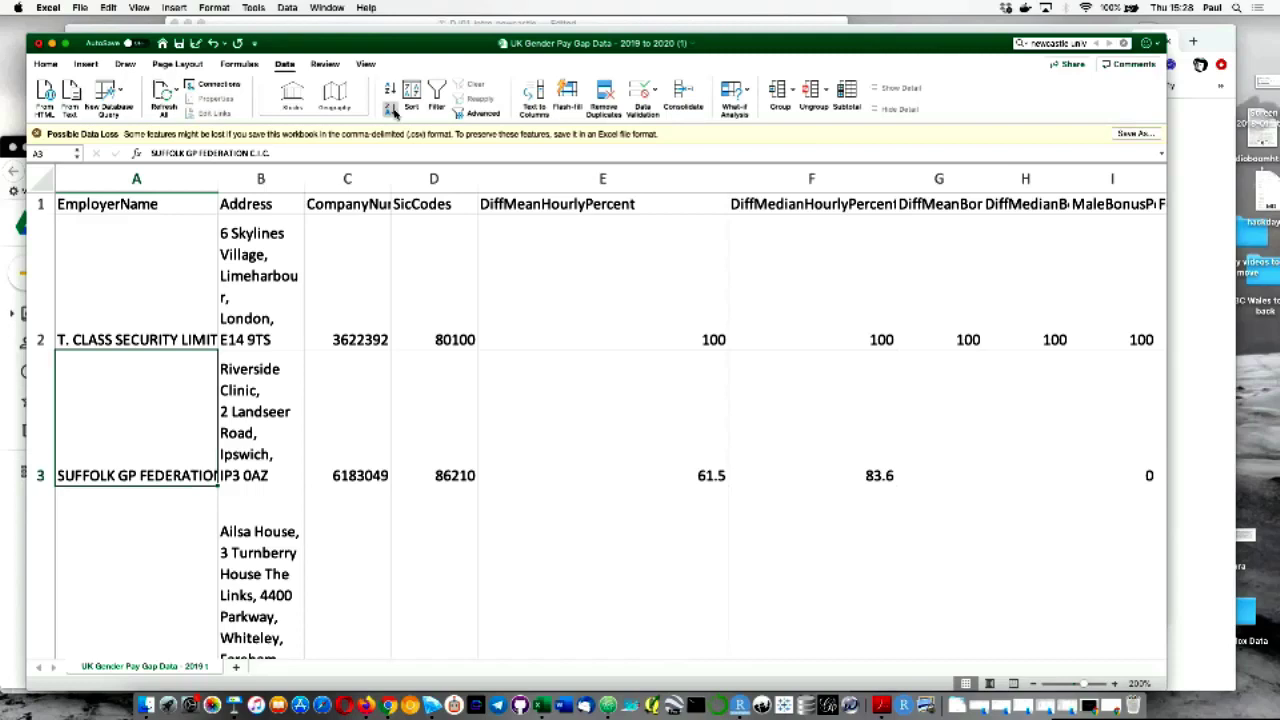
pyautogui.press('Down')
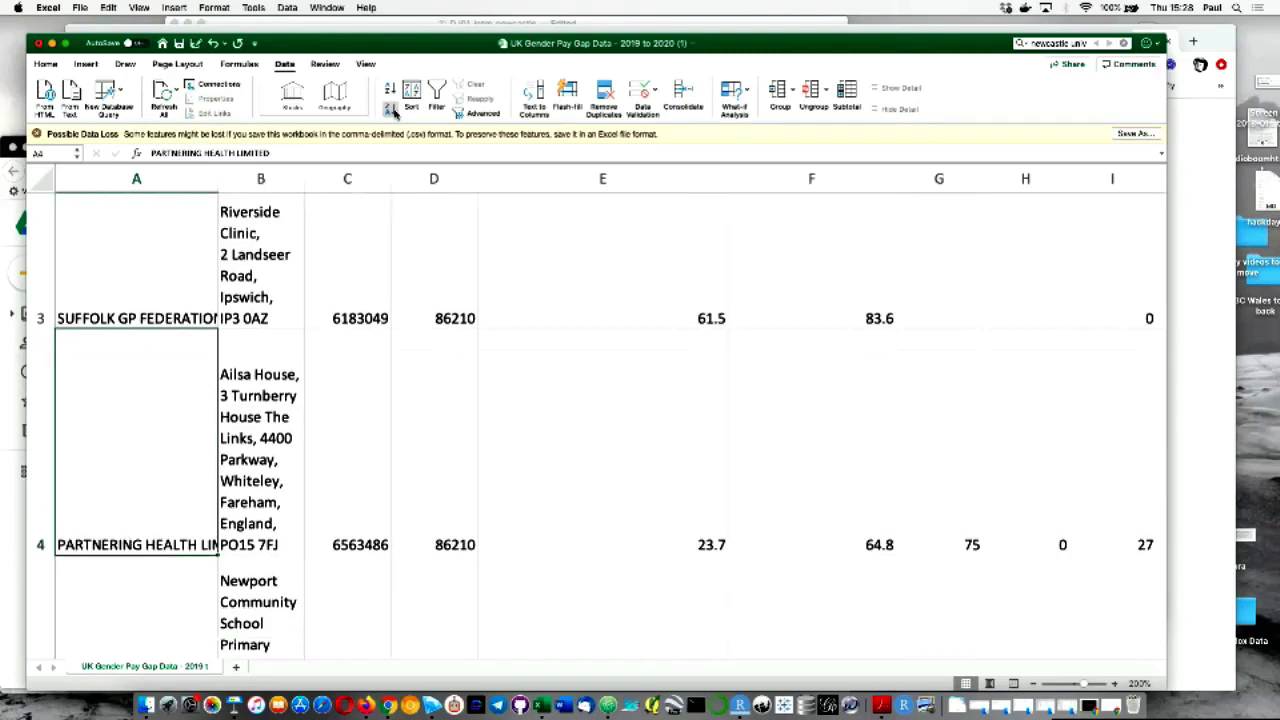
pyautogui.press('Down')
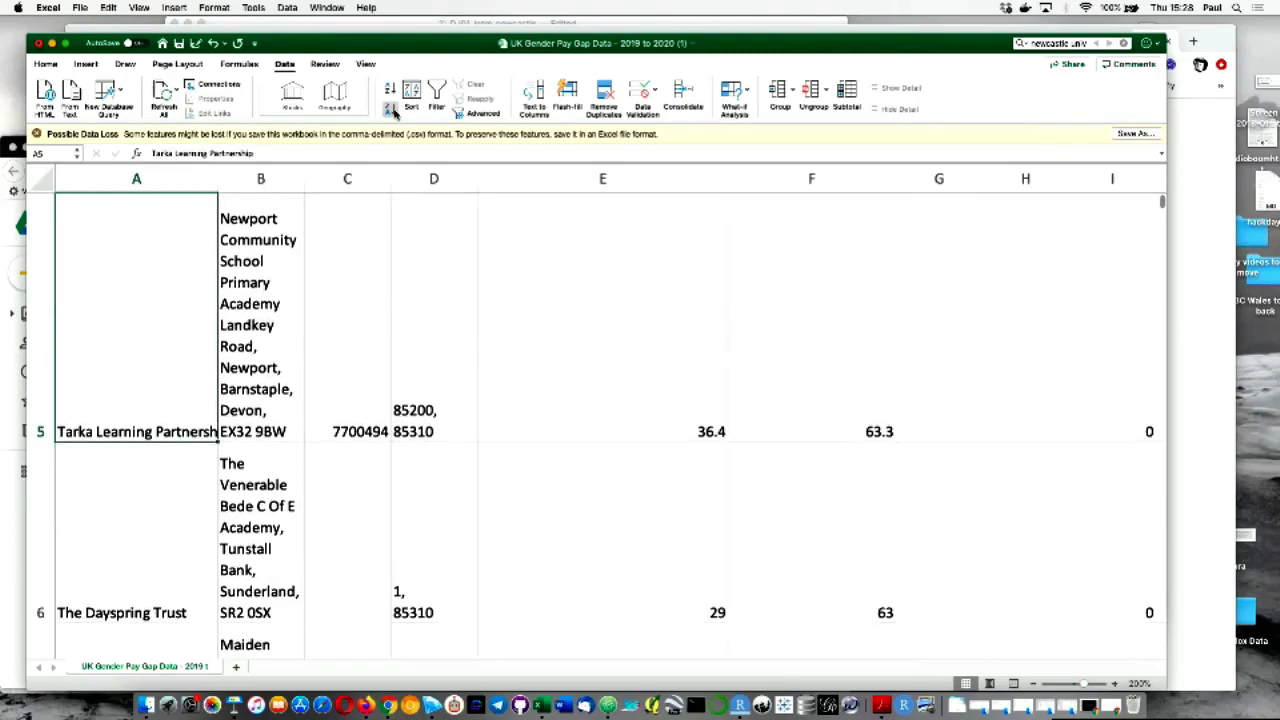
pyautogui.press('Down')
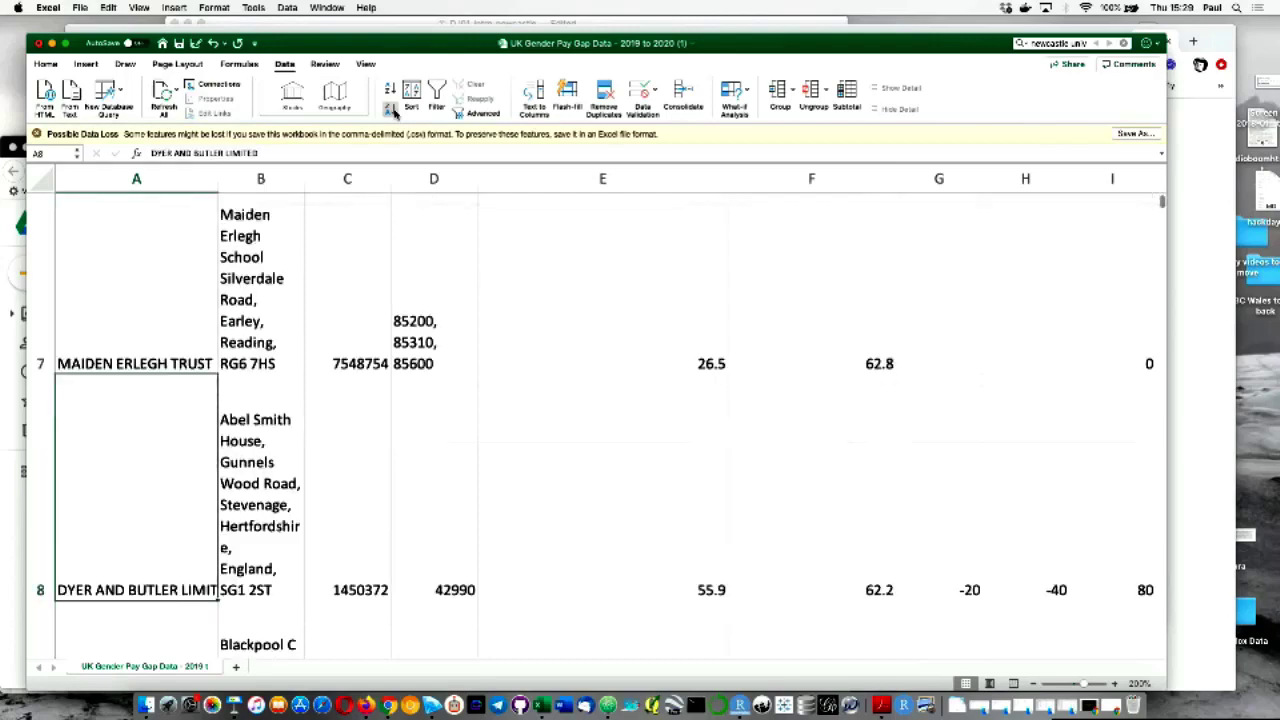
# - Sort the sheet by DiffMeanHourlyPercent from smallest to largest
pyautogui.press('Up')
pyautogui.press('Up')
pyautogui.press('Up')
pyautogui.press('Up')
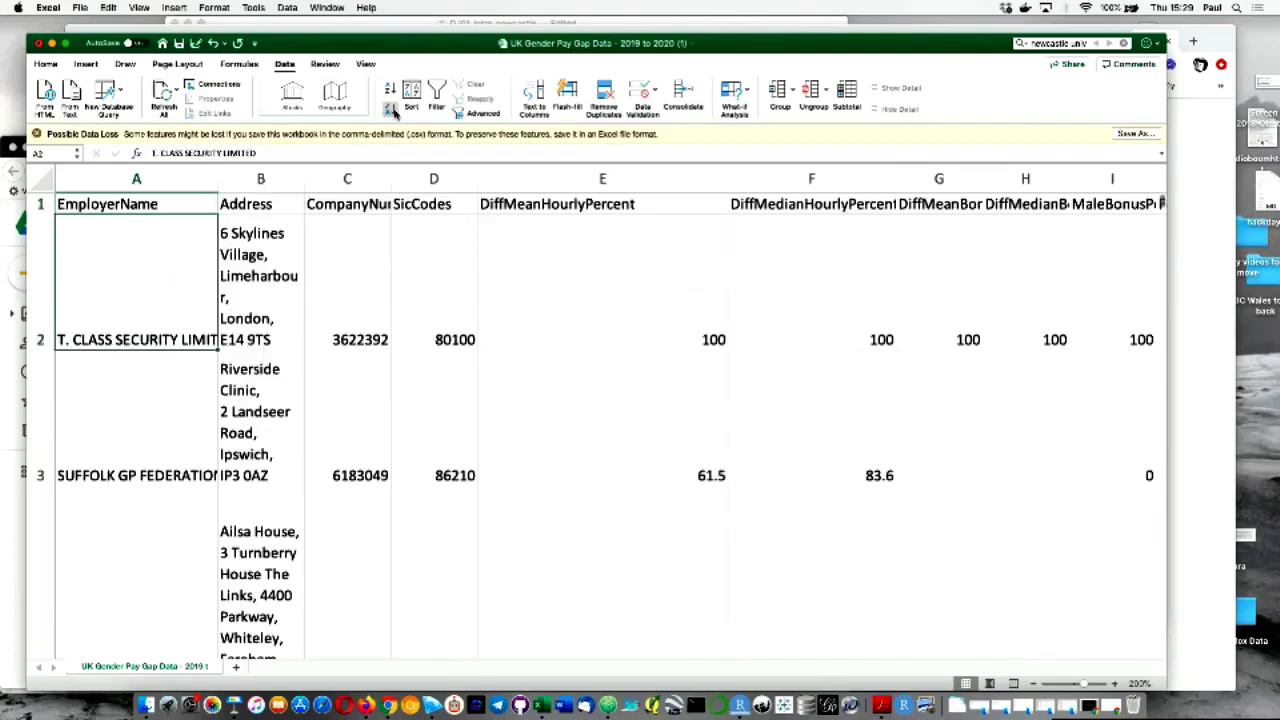
pyautogui.click(580, 241)
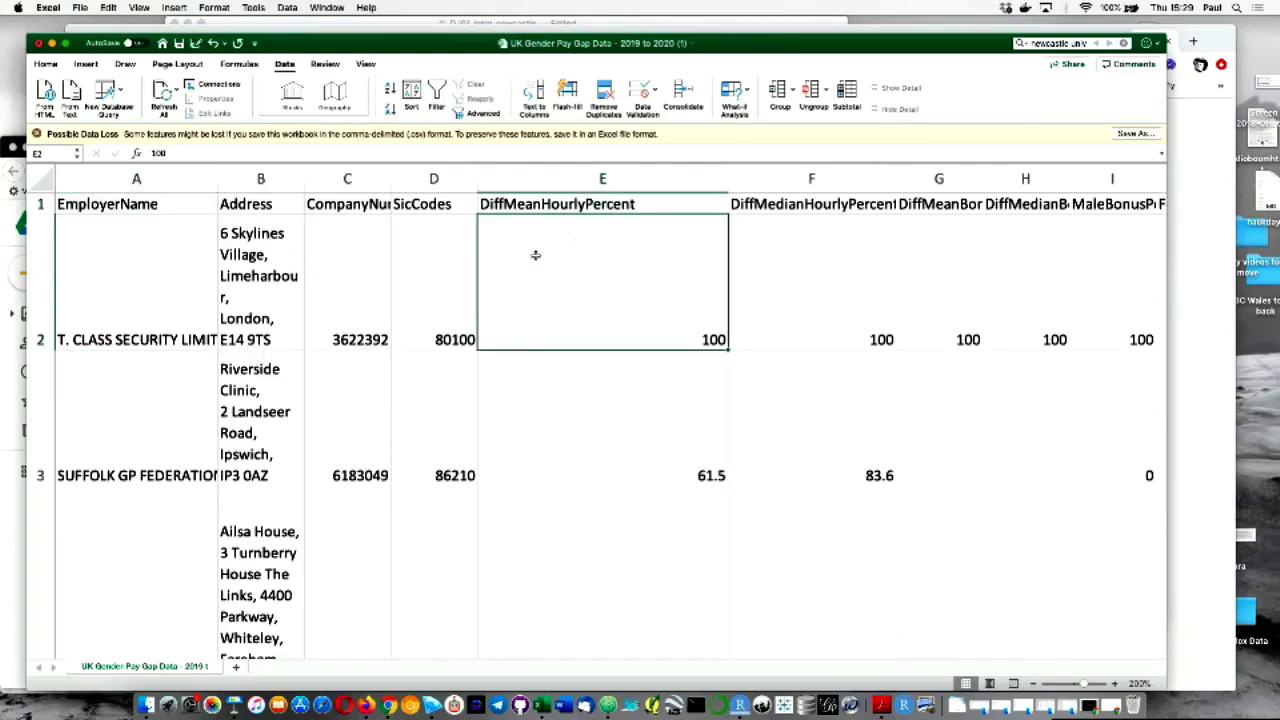
pyautogui.click(389, 89)
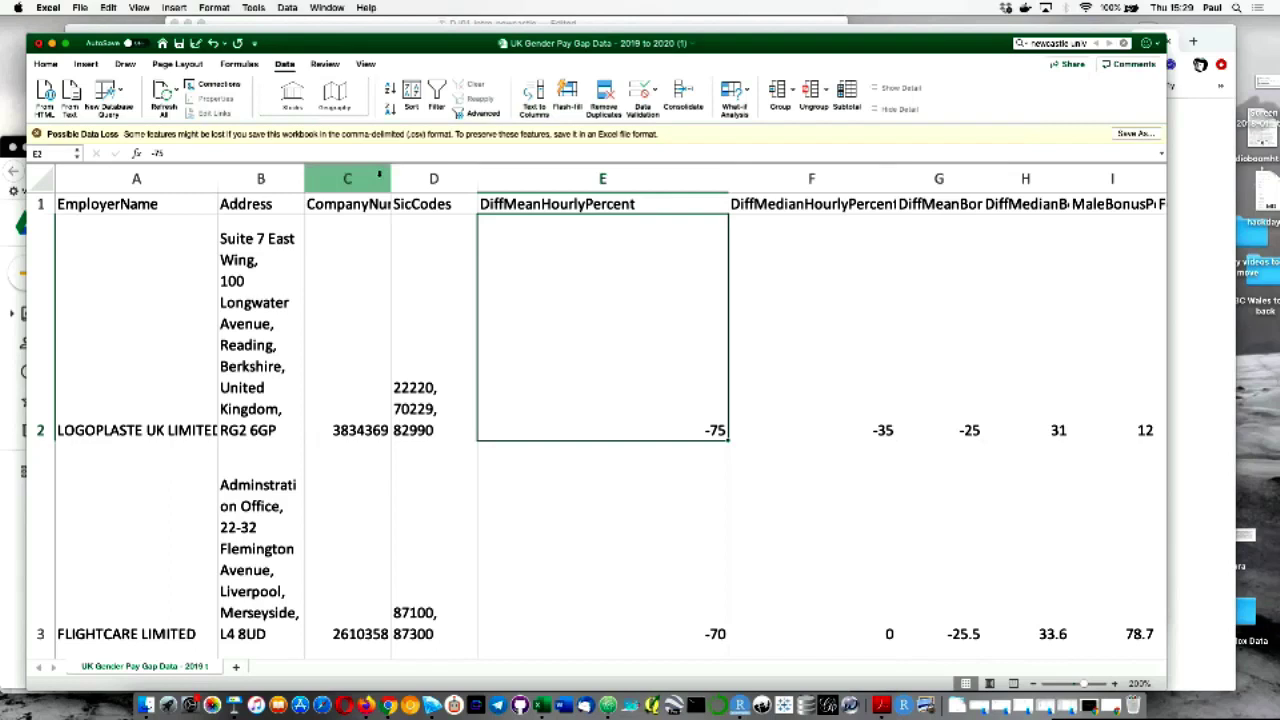
# - Go to the employer name in row 2 and widen the EmployerName column so the name fits
pyautogui.press('Left')
pyautogui.press('Left')
pyautogui.press('Left')
pyautogui.press('Left')
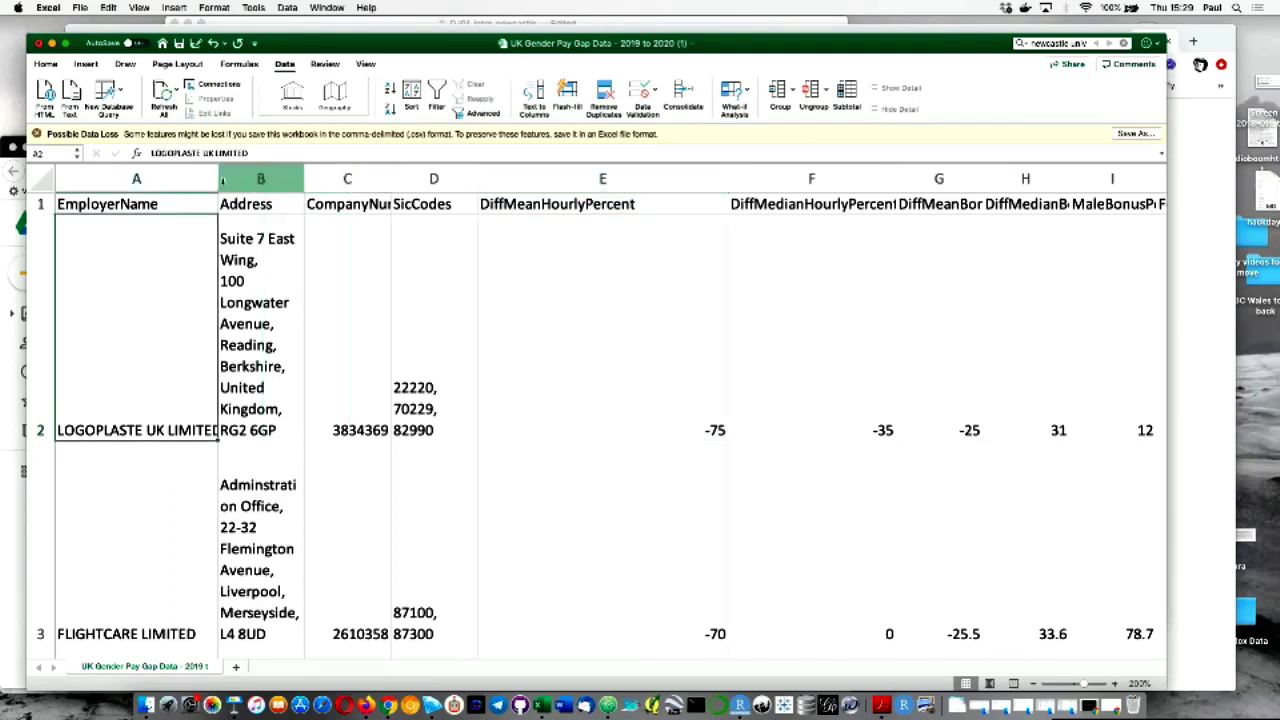
pyautogui.moveTo(216, 177); pyautogui.dragTo(266, 178)
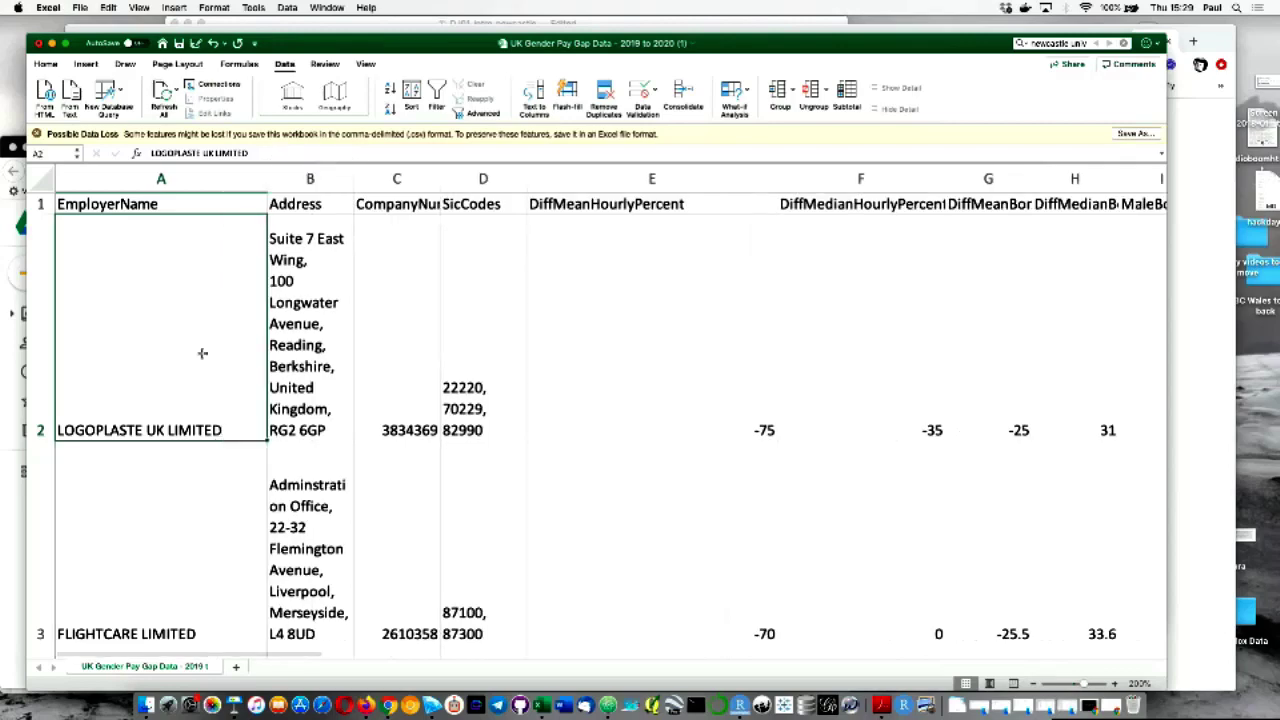
# - Switch to Chrome and run a Google search for LOGOPLASTE UK LIMITED in a new tab
pyautogui.press('super+Tab')
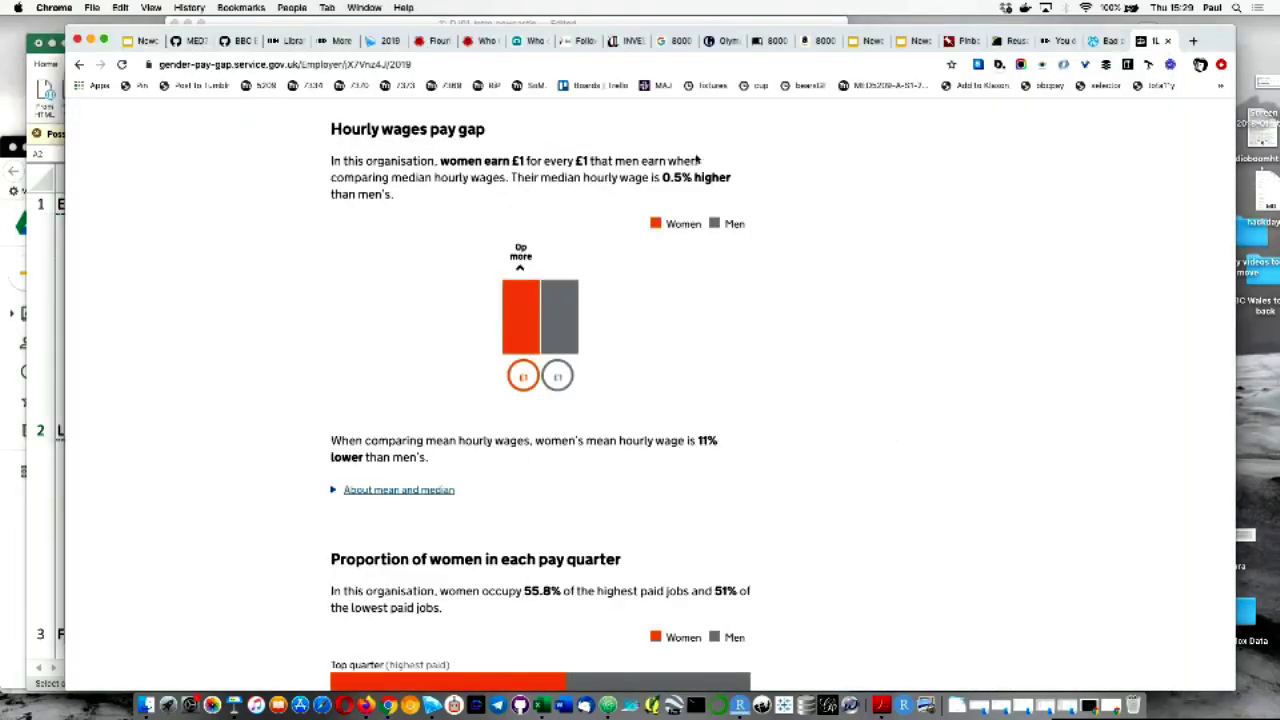
pyautogui.press('super+t')
pyautogui.write('LOGOPLASTE UK LIMITED')
pyautogui.press('Return')
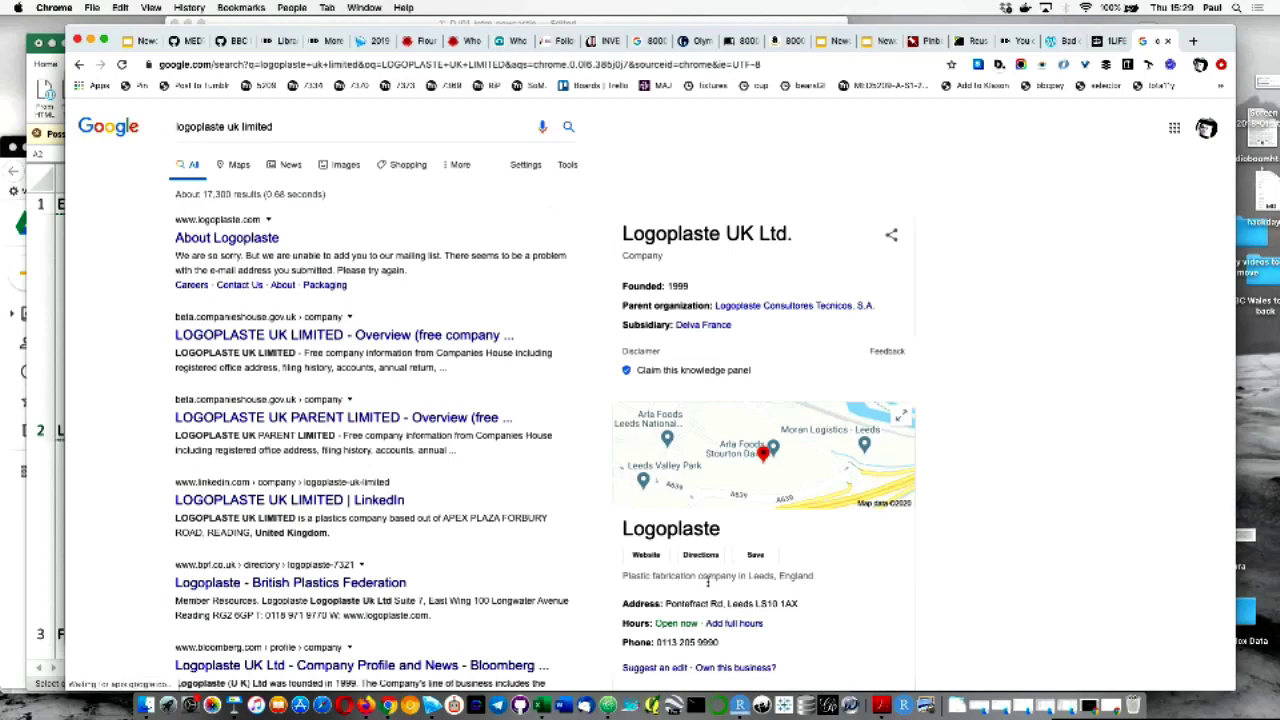
# - Return to Excel and look over the SIC codes, company details and mean hourly gap of Flightcare Limited in row 3
pyautogui.press('super+Tab')
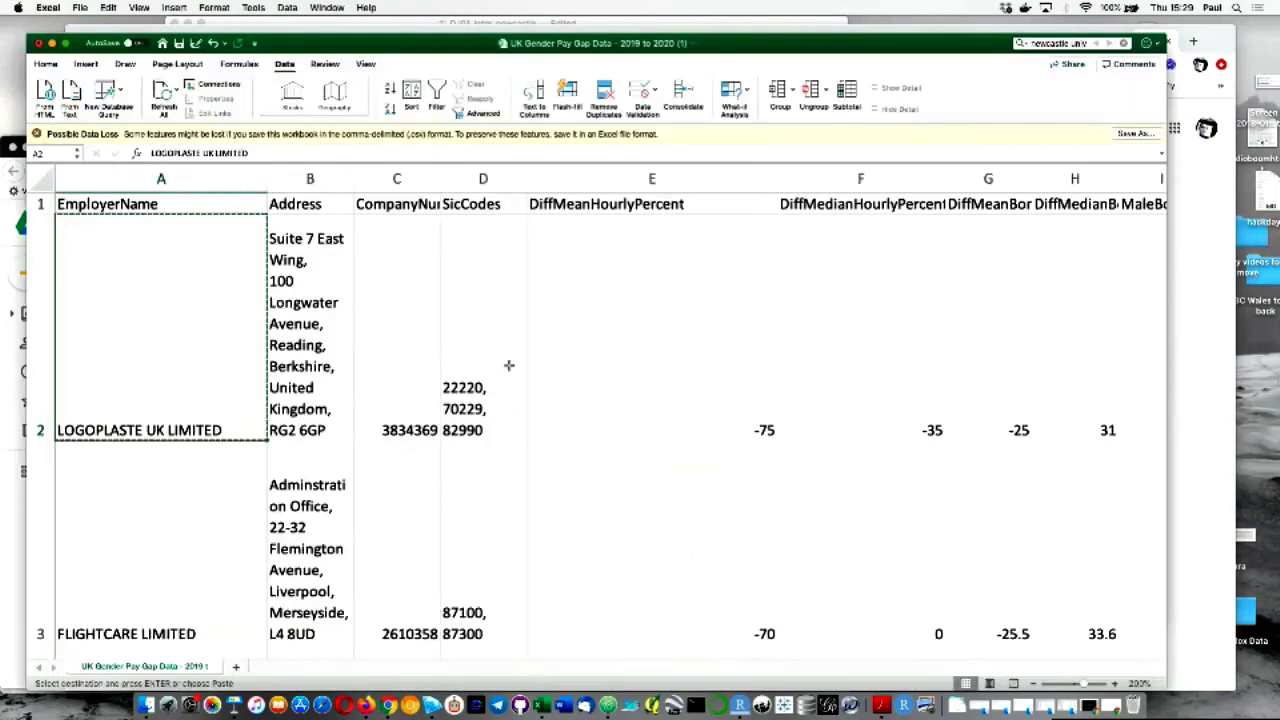
pyautogui.press('Right')
pyautogui.press('Right')
pyautogui.press('Right')
pyautogui.press('Down')
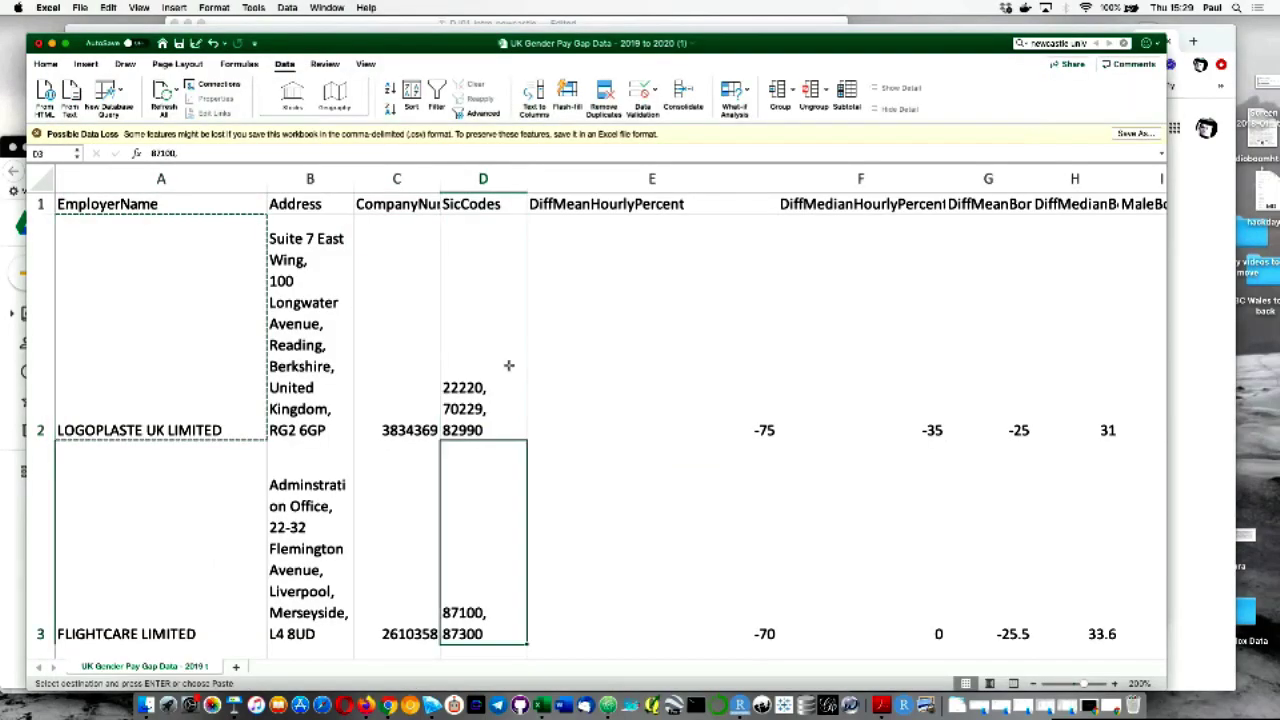
pyautogui.press('Left')
pyautogui.press('Left')
pyautogui.press('Right')
pyautogui.press('Right')
pyautogui.press('Right')
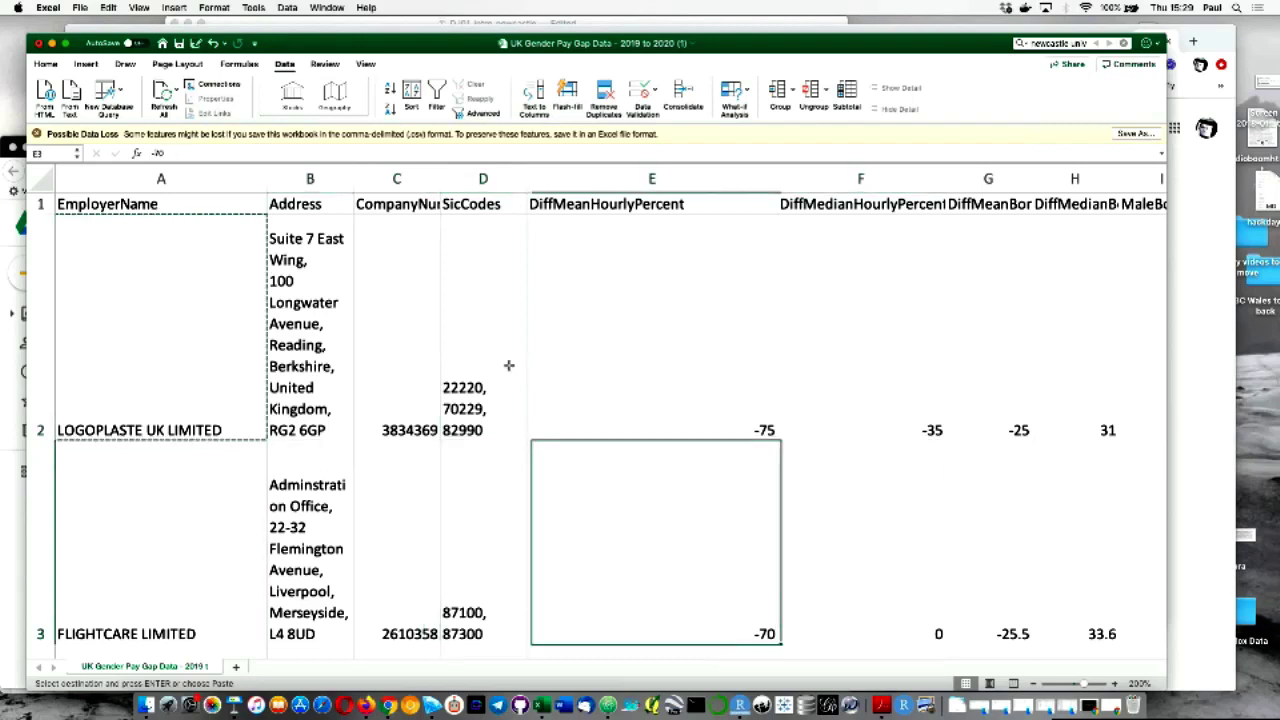
# - Compare the mean and median hourly gaps of Flightcare Limited in row 3
pyautogui.press('Right')
pyautogui.press('Right')
pyautogui.press('Left')
pyautogui.press('Left')
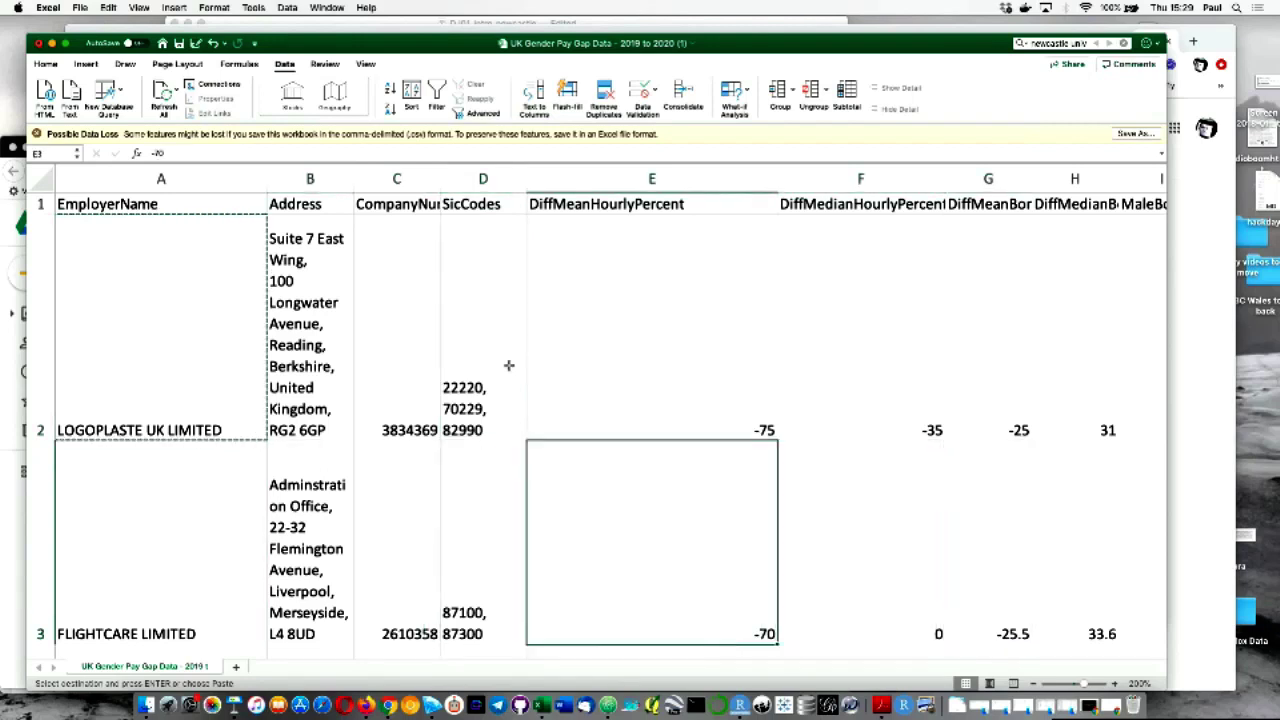
pyautogui.scroll(-2, 508, 365)
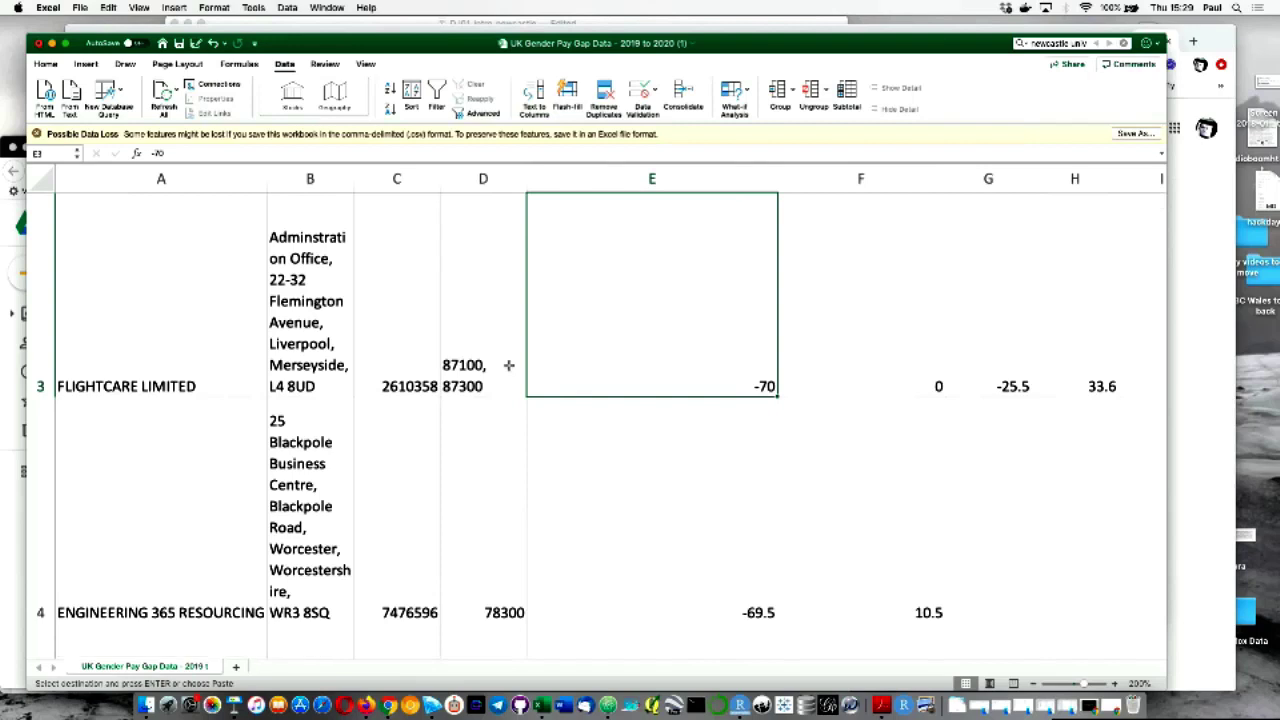
pyautogui.press('Right')
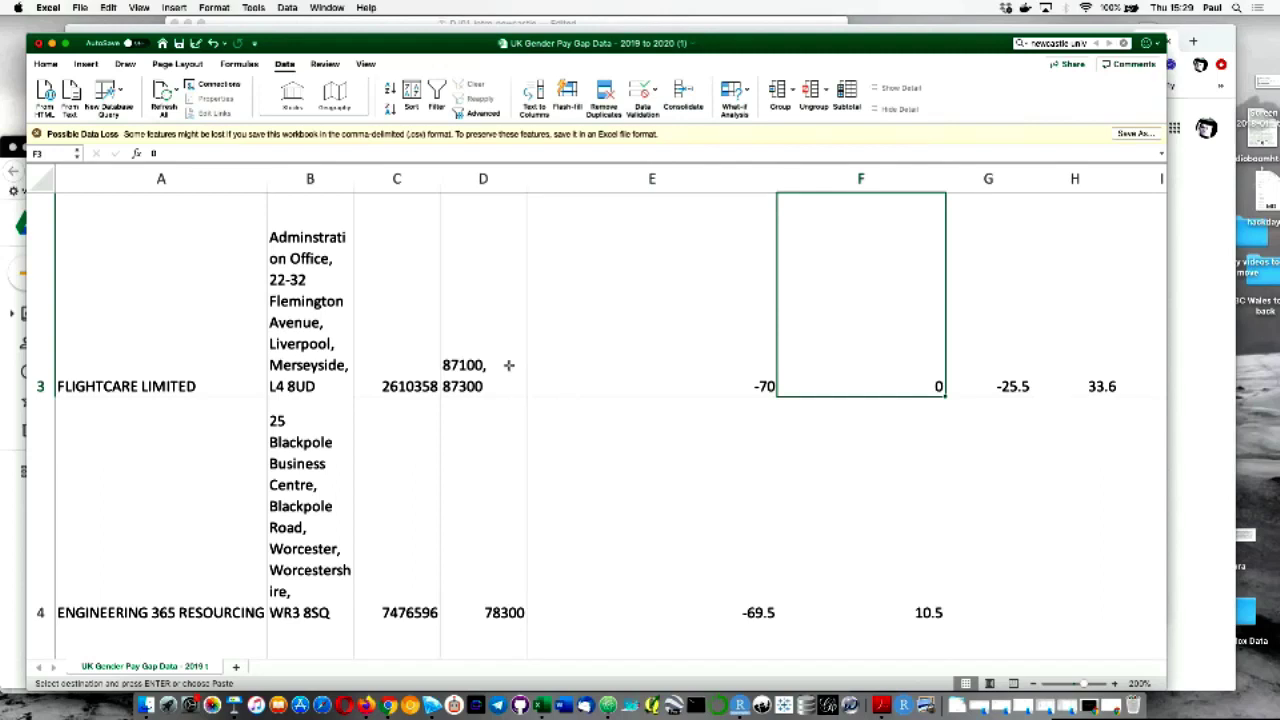
pyautogui.press('Left')
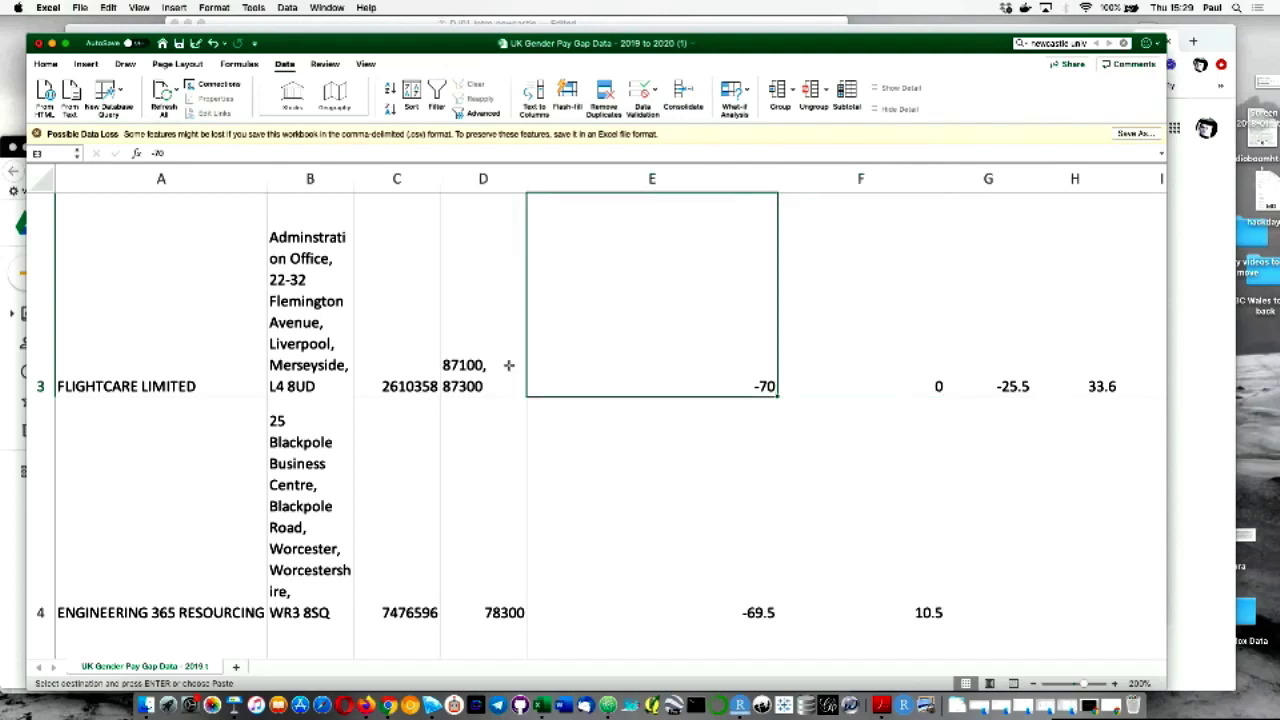
# - Go over the gaps, company numbers and addresses of the employers in rows 2 to 4, then return to the header row
pyautogui.scroll(2, 509, 365)
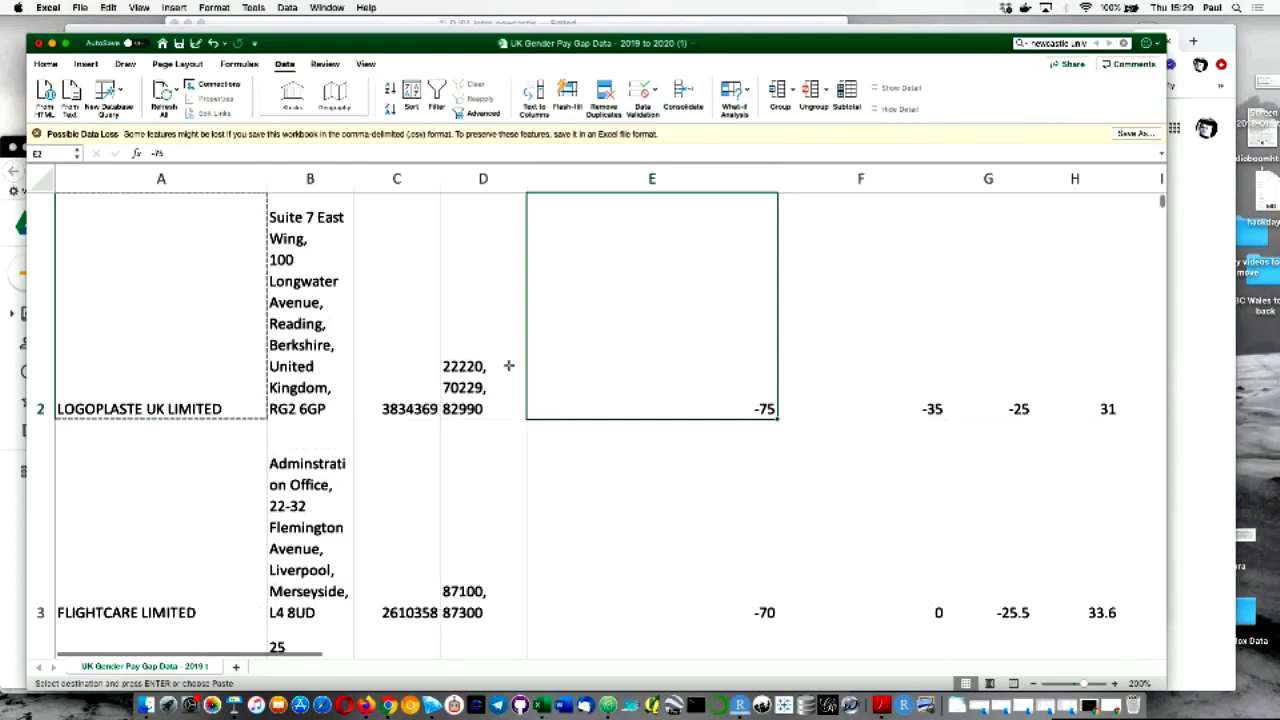
pyautogui.press('Left')
pyautogui.press('Left')
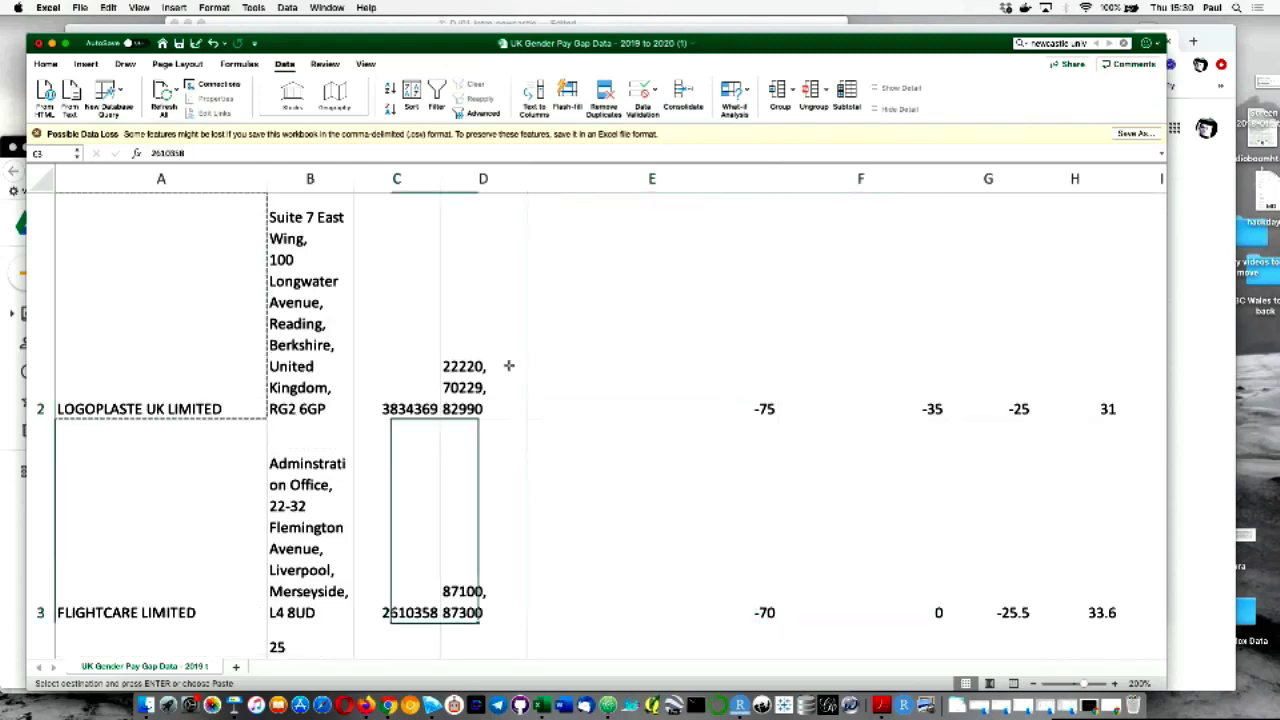
pyautogui.press('Left')
pyautogui.press('Down')
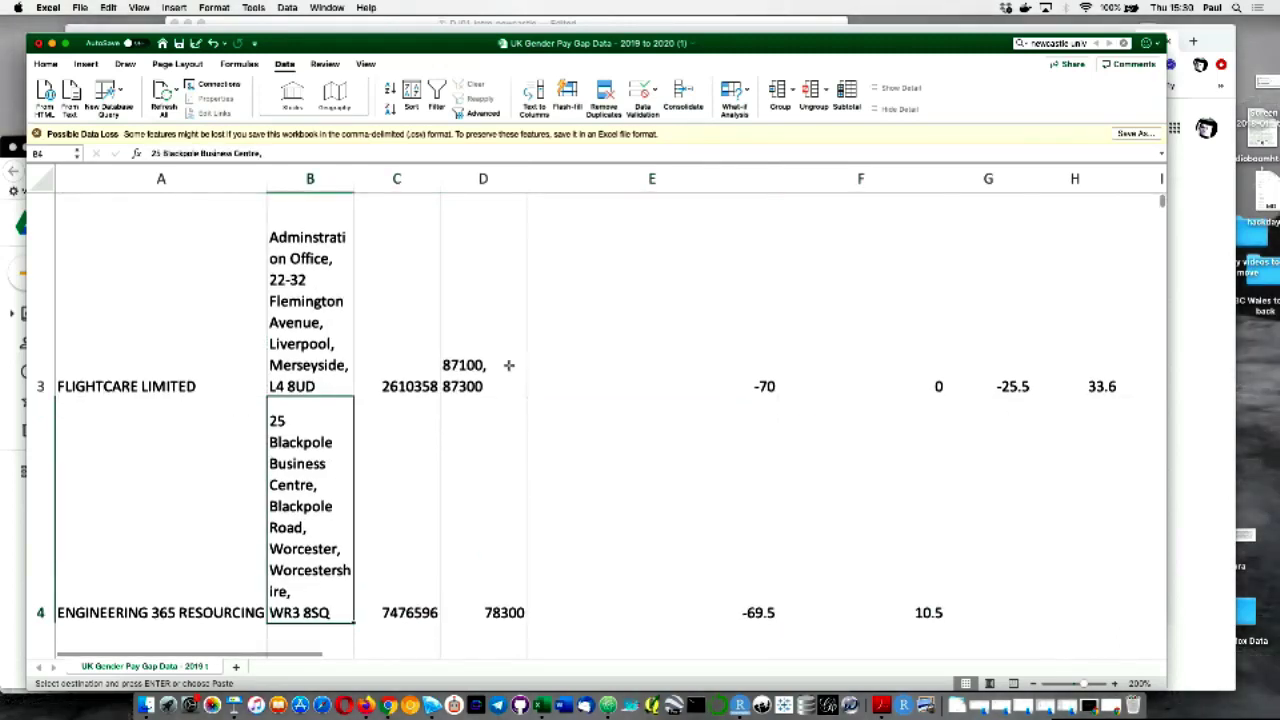
pyautogui.press('Up')
pyautogui.press('Up')
pyautogui.press('Up')
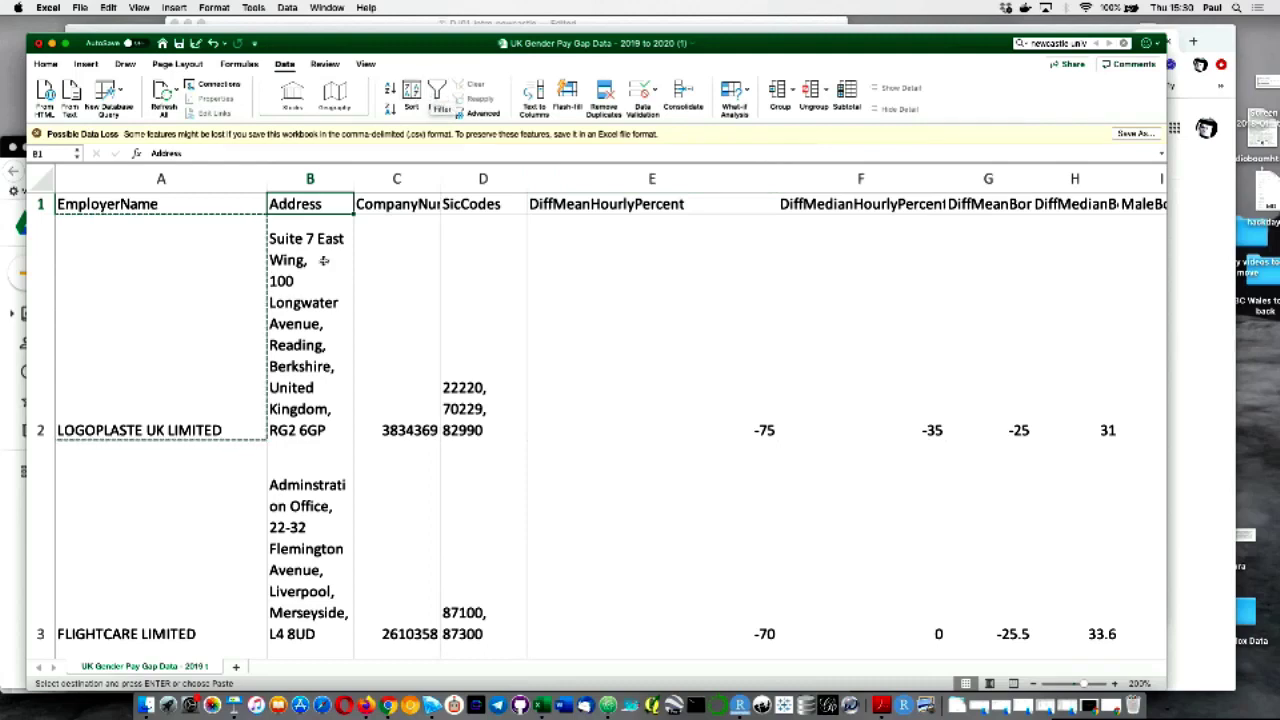
# - Turn on filtering for the data's header row
pyautogui.click(388, 265)
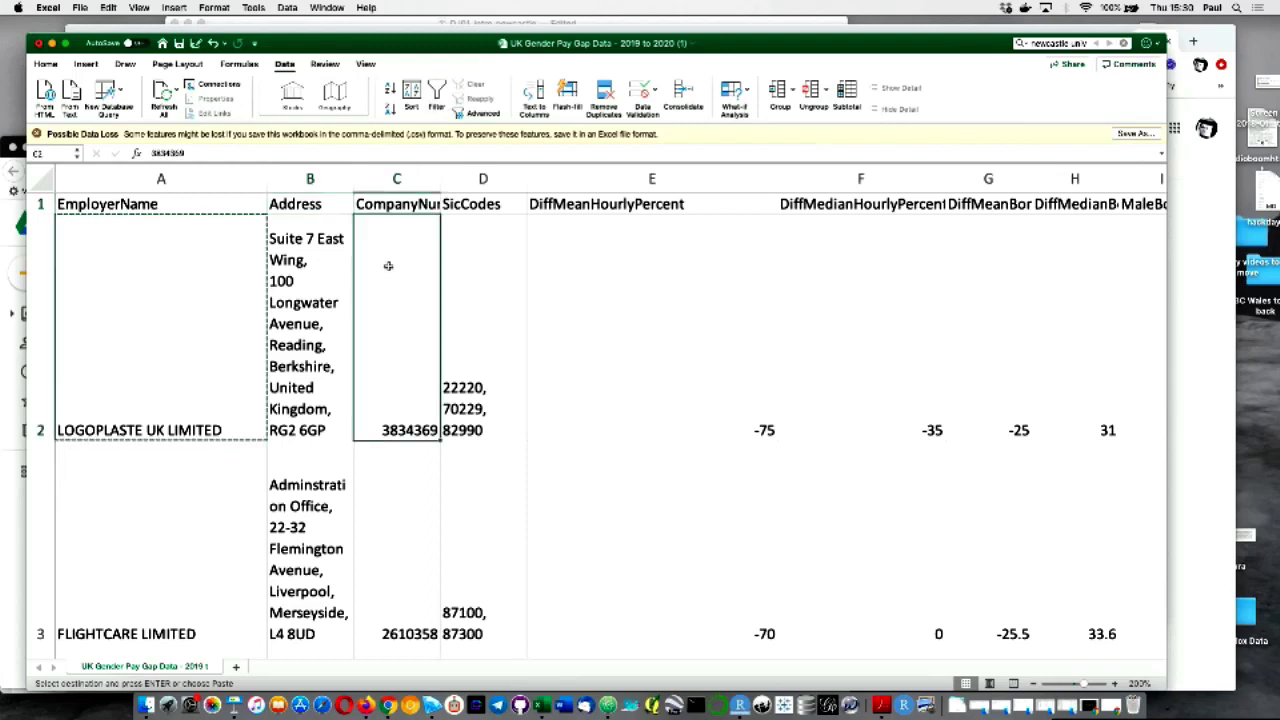
pyautogui.click(612, 354)
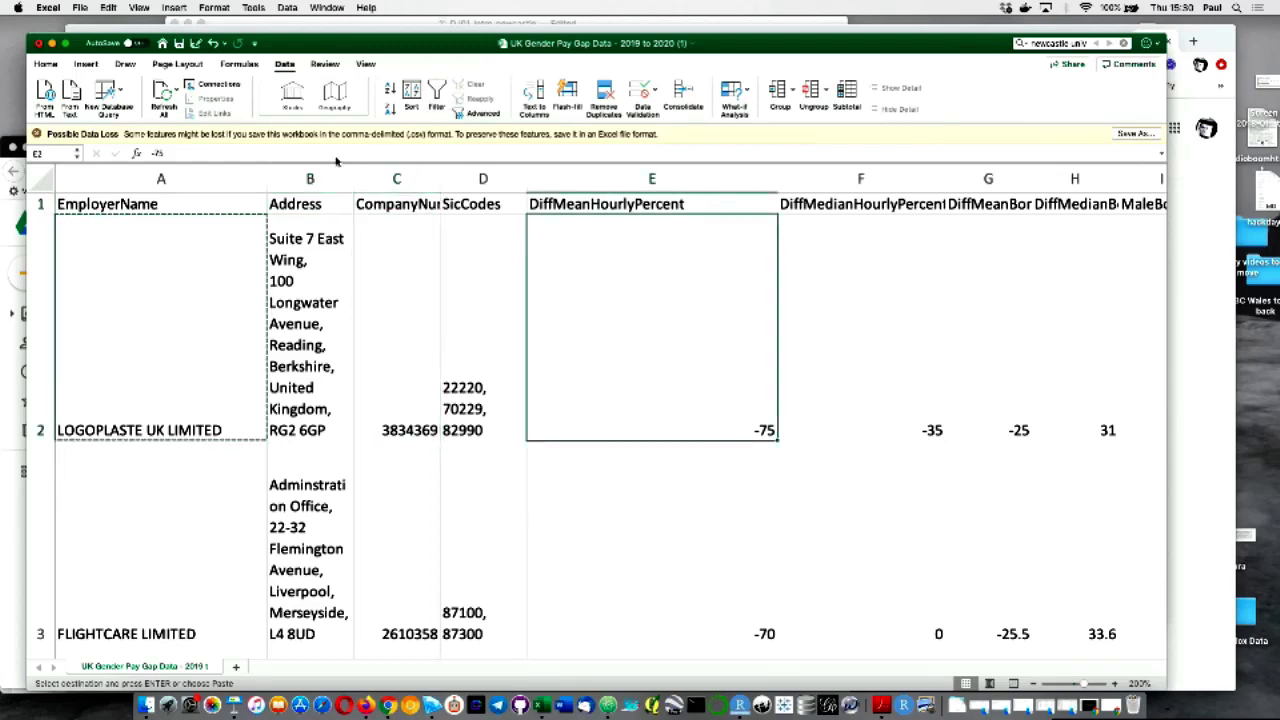
pyautogui.click(433, 108)
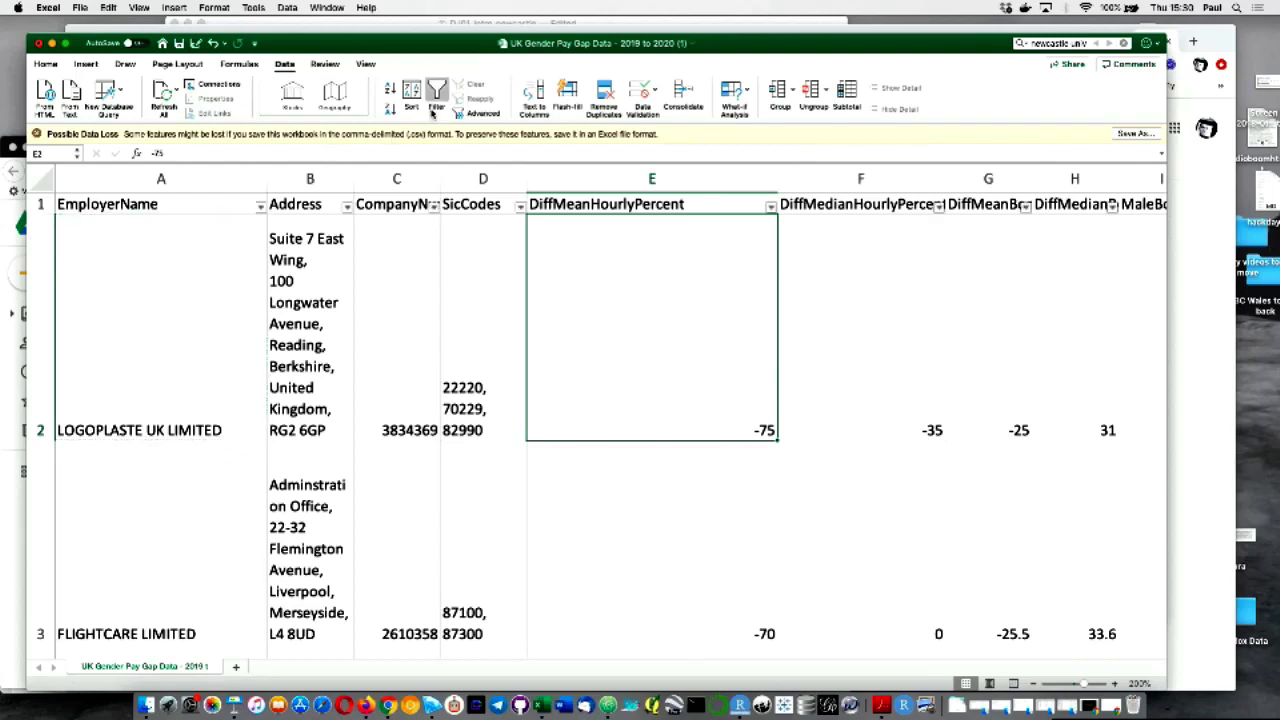
# - Look across the filterable column headers from EmployerName to DiffMedianHourlyPercent
pyautogui.click(259, 206)
pyautogui.click(260, 208)
pyautogui.press('Up')
pyautogui.press('Right')
pyautogui.press('Right')
pyautogui.press('Right')
pyautogui.press('Right')
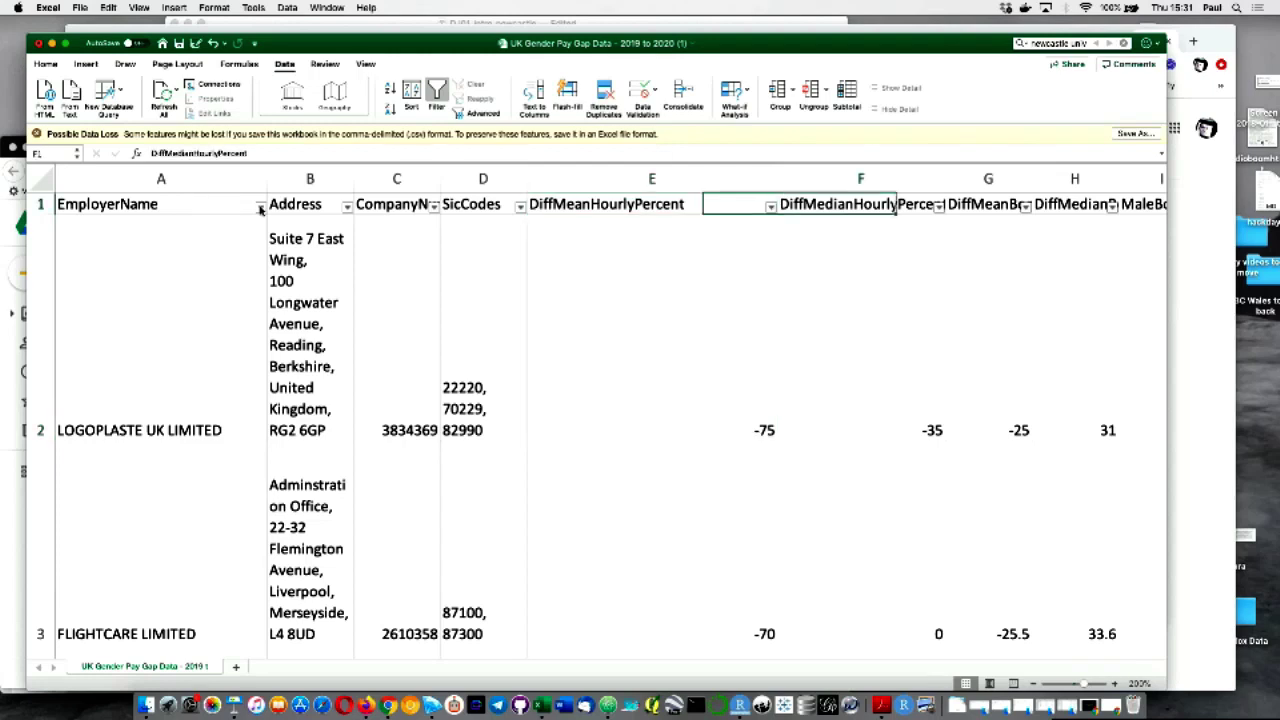
# - Read back along the header row to consider which columns to filter by, ending at EmployerName
pyautogui.press('Left')
pyautogui.press('Left')
pyautogui.press('Left')
pyautogui.press('Left')
pyautogui.press('Left')
pyautogui.press('Left')
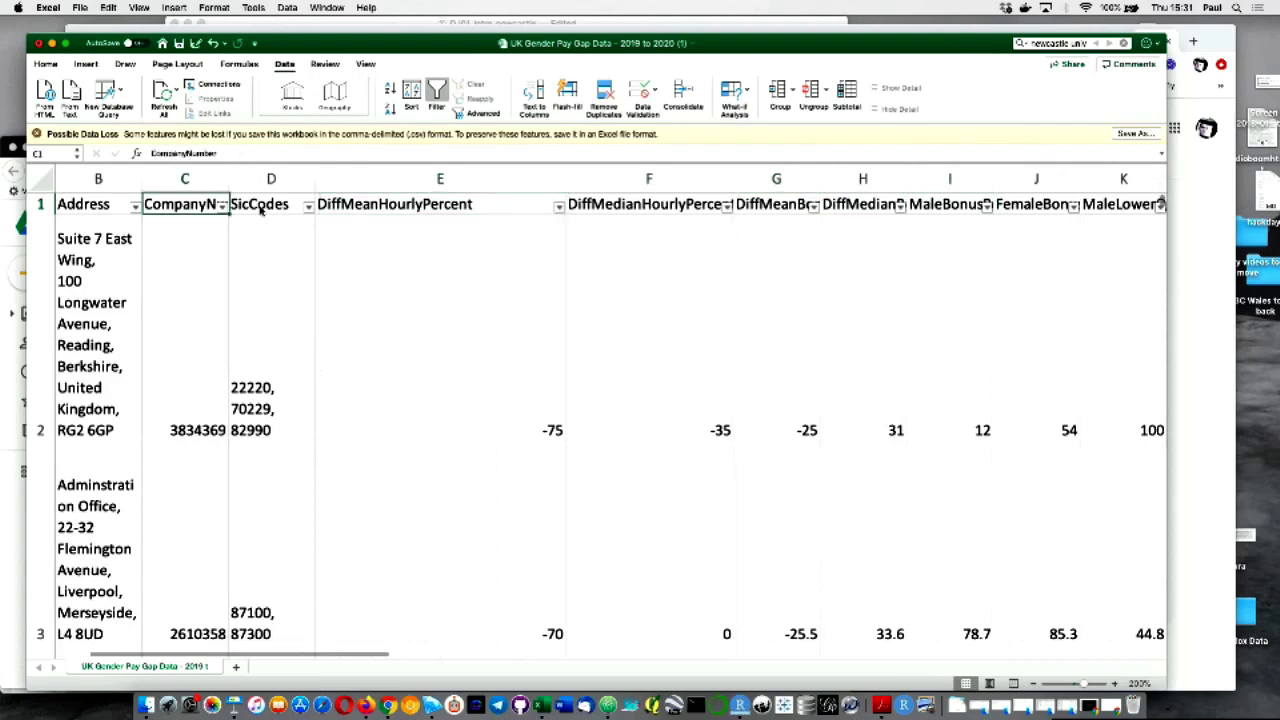
pyautogui.hscroll(-3, 260, 208)
pyautogui.press('Right')
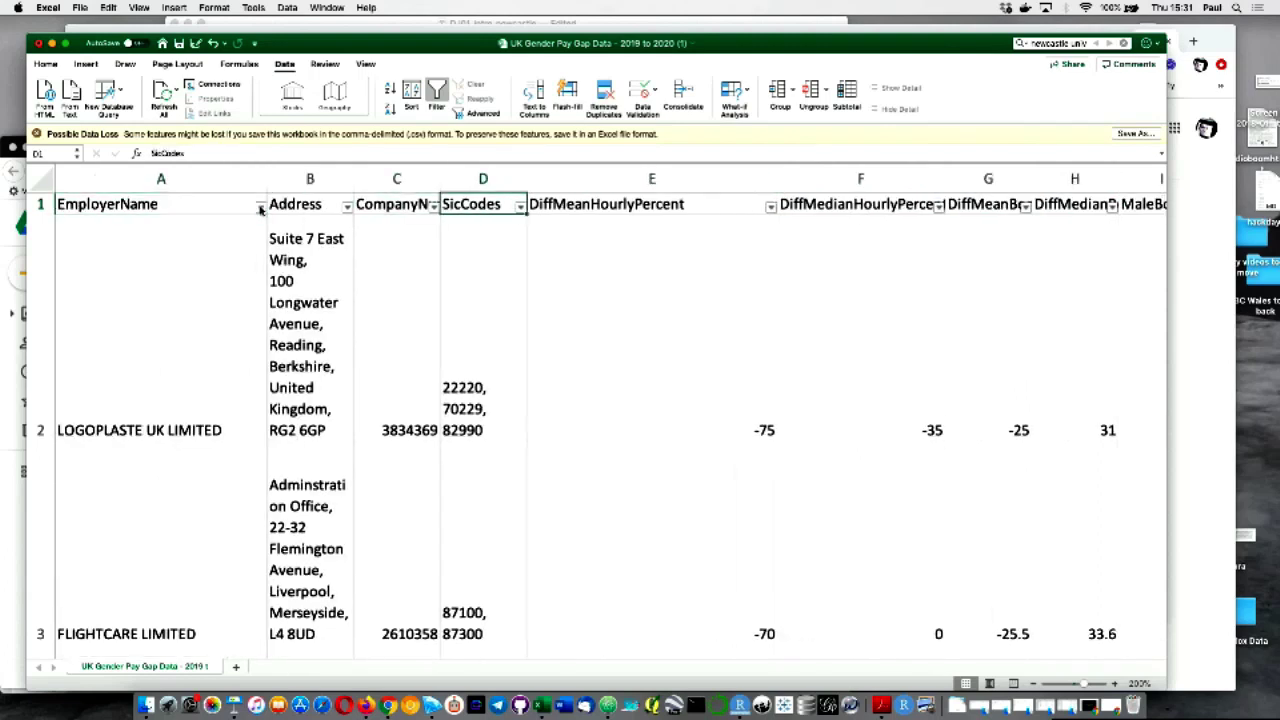
pyautogui.press('Left')
pyautogui.press('Left')
pyautogui.press('Left')
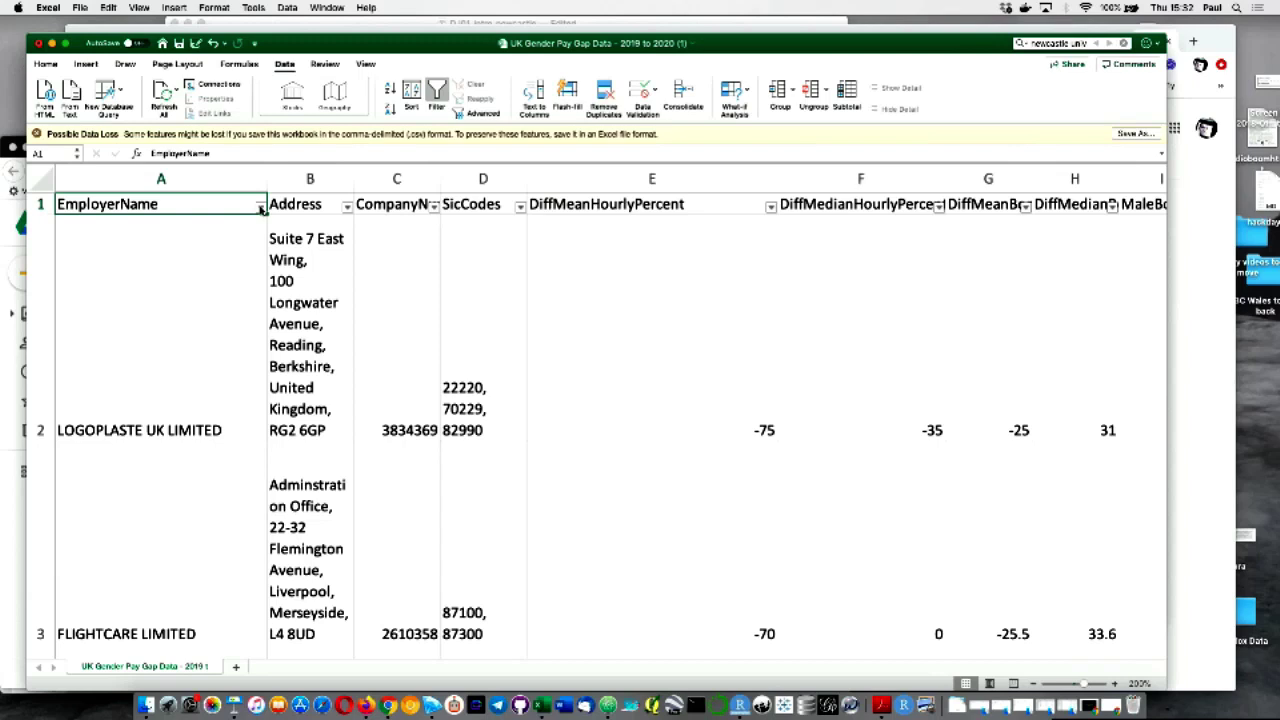
# - Open the filter options for the Address column and enlarge their window to show the full addresses
pyautogui.press('Right')
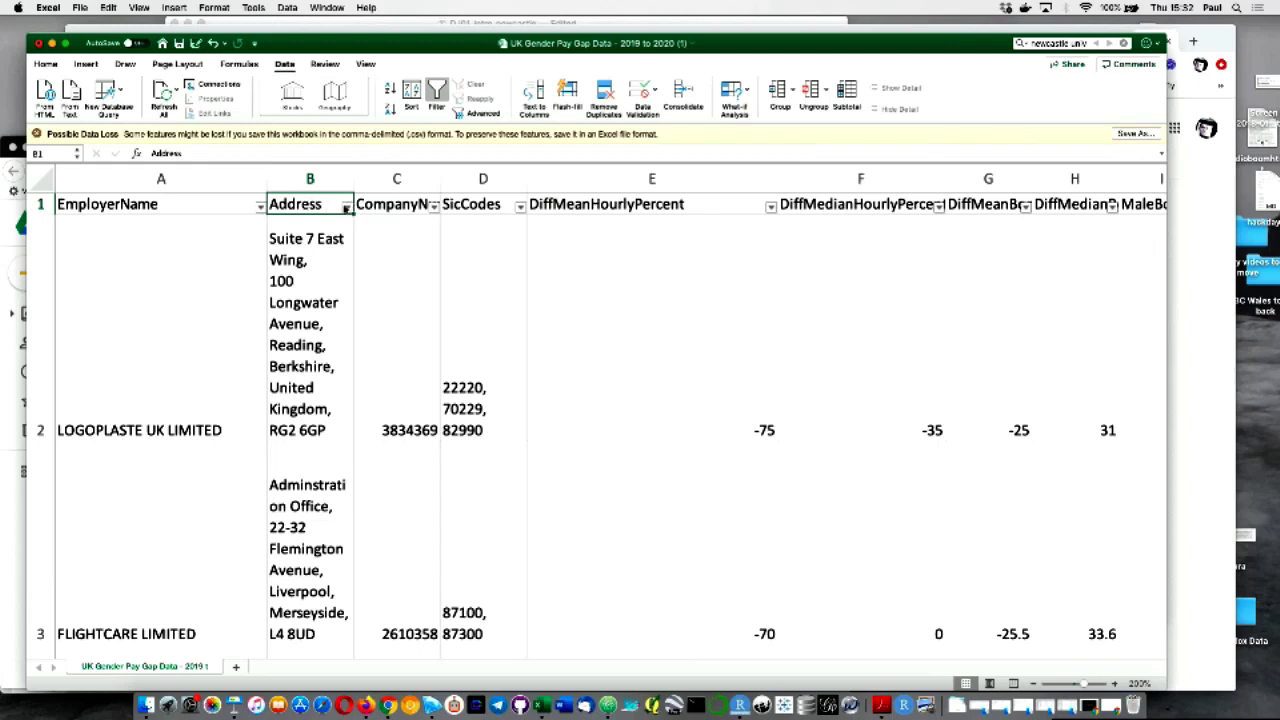
pyautogui.click(346, 206)
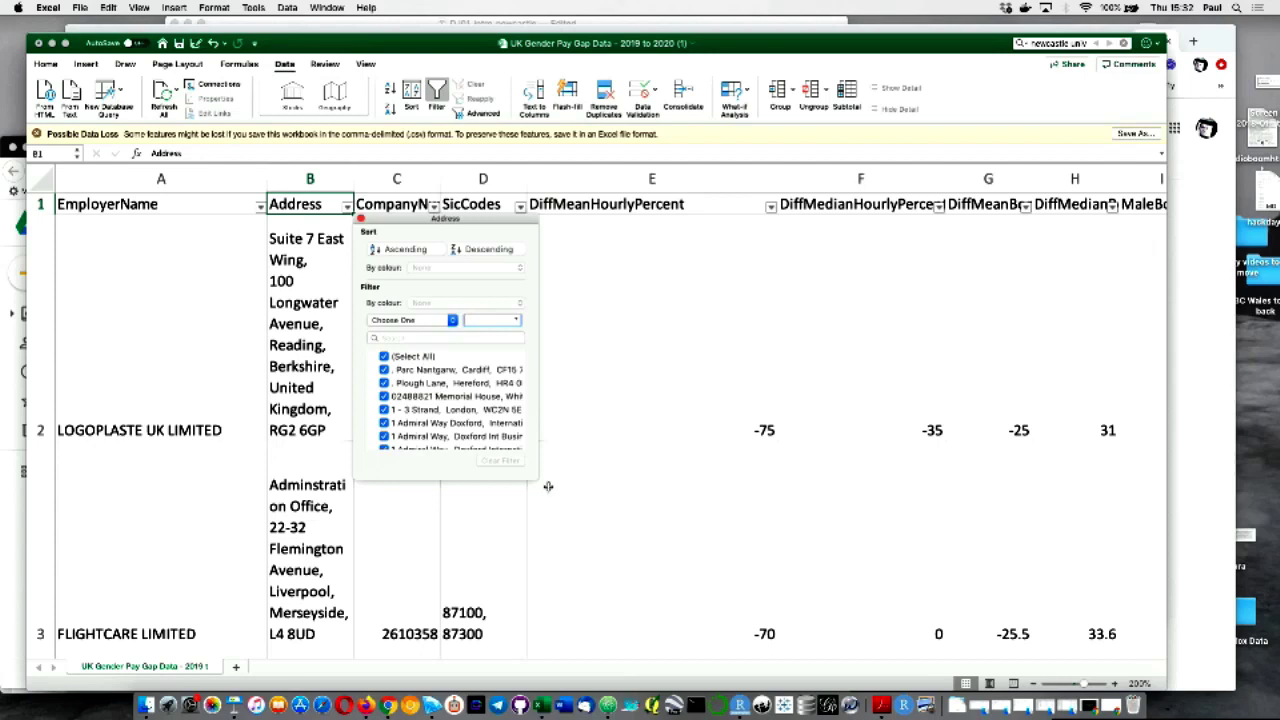
pyautogui.moveTo(540, 482); pyautogui.dragTo(590, 509)
pyautogui.moveTo(643, 551); pyautogui.dragTo(695, 618)
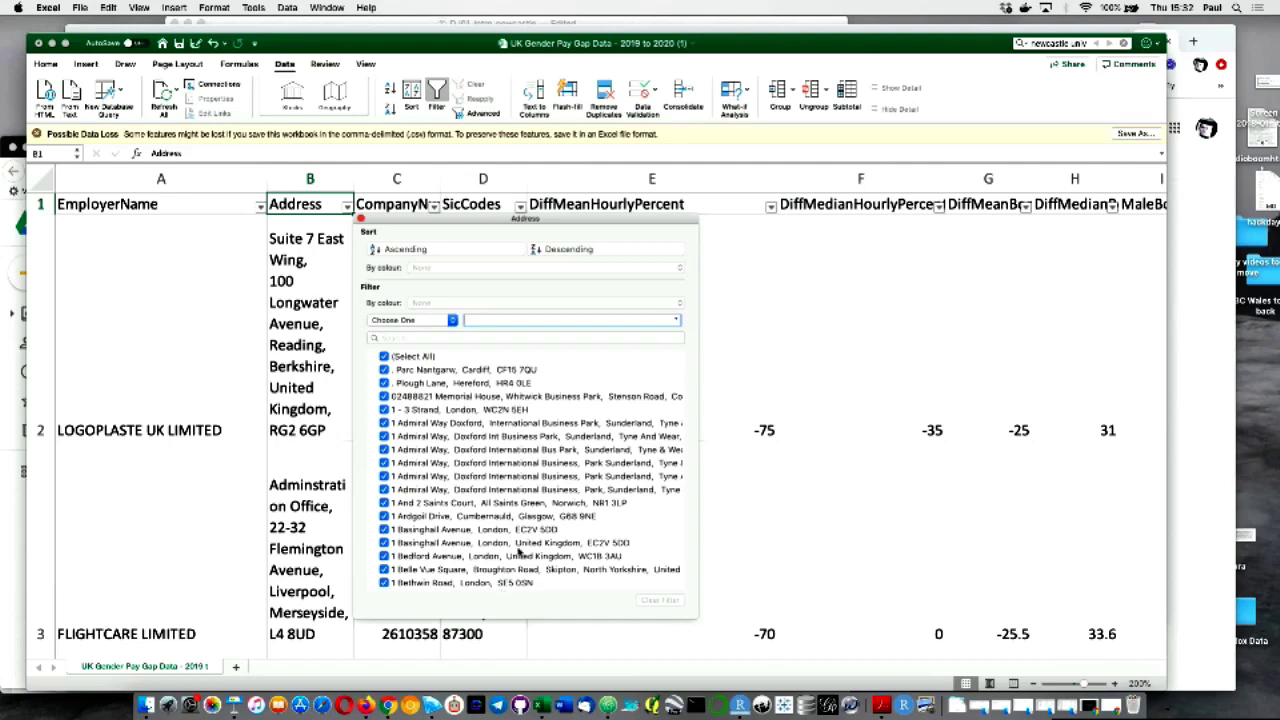
# - Filter the Address column to entries containing "newcastle" and close the filter options
pyautogui.click(408, 337)
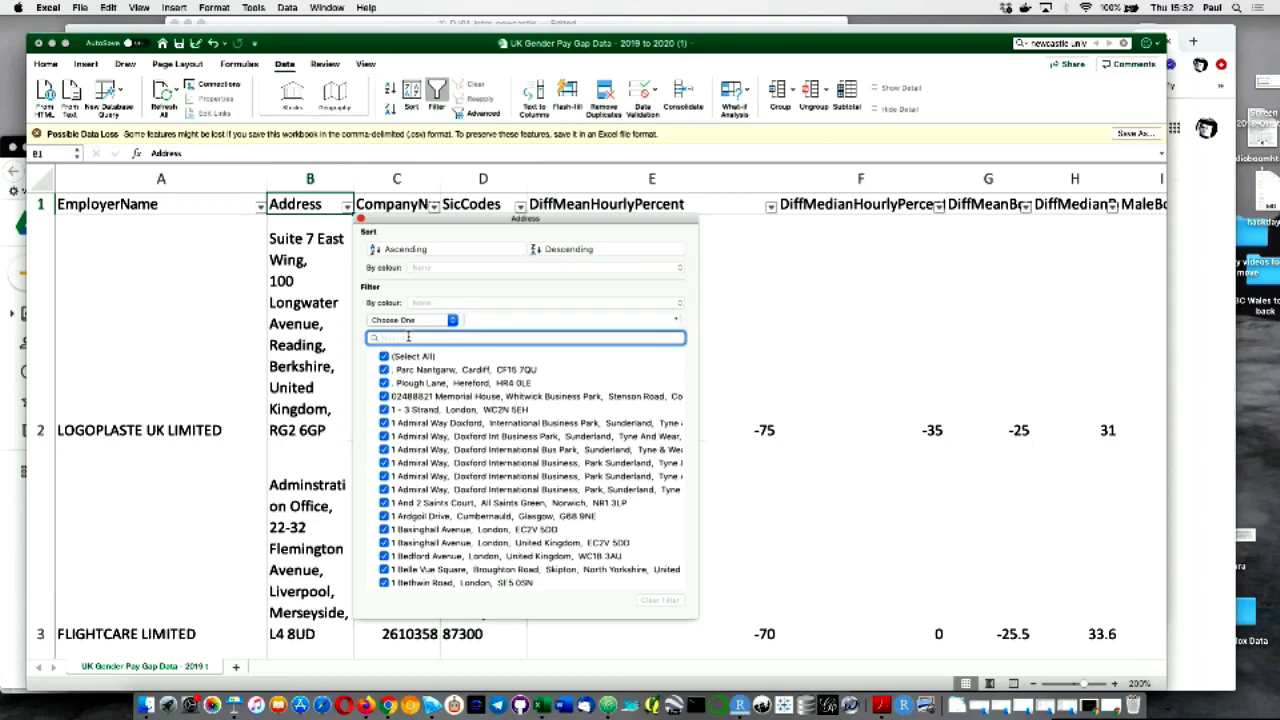
pyautogui.write('newcastle')
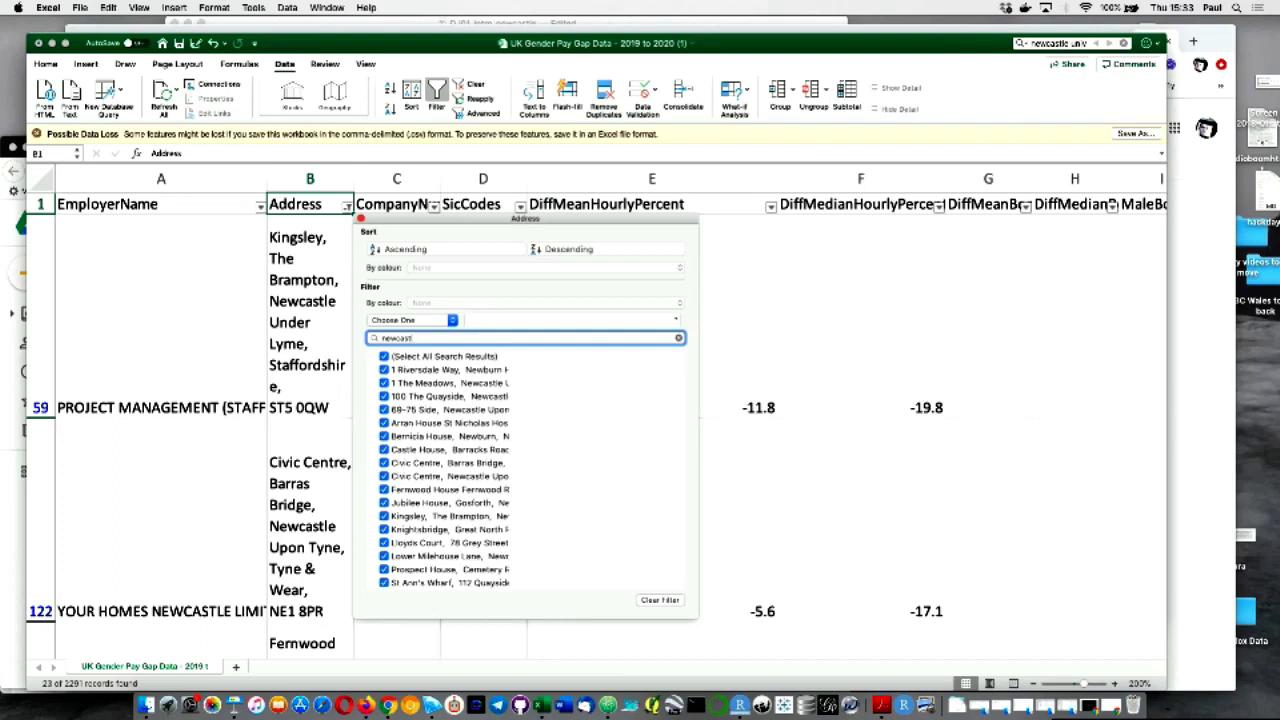
pyautogui.write('e')
pyautogui.press('super+a')
pyautogui.click(287, 282)
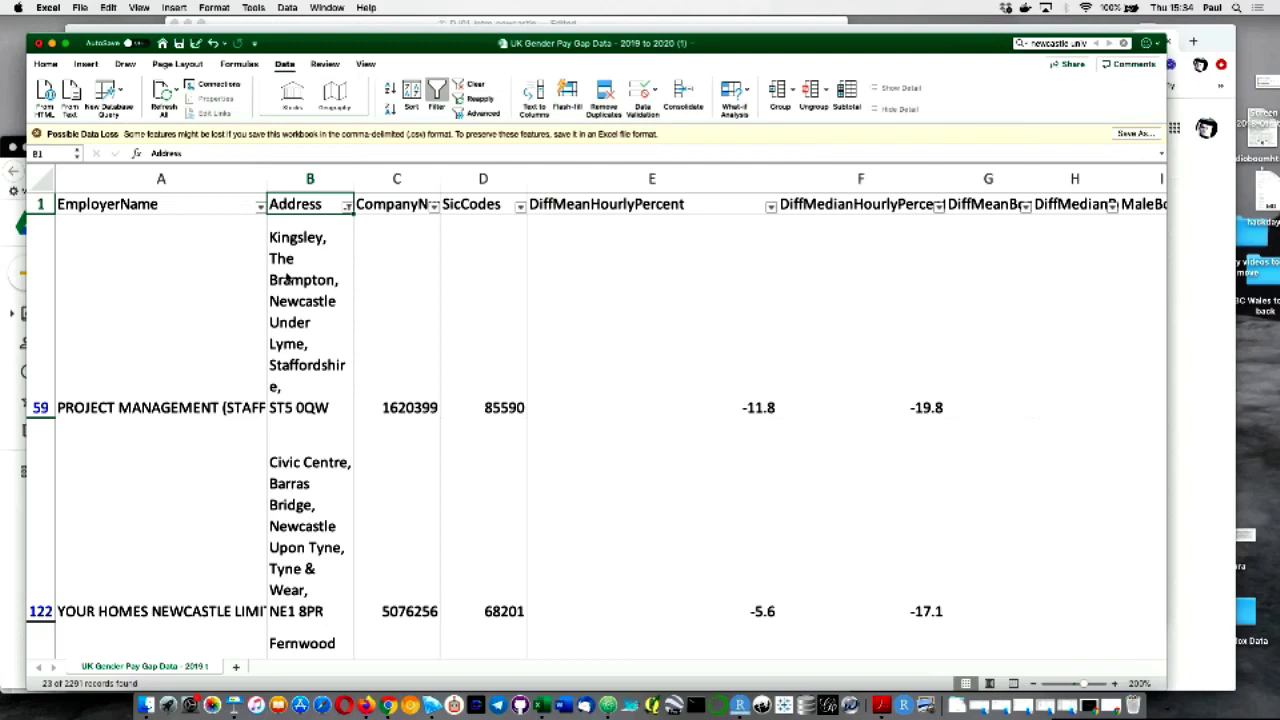
# - Copy the whole filtered table of Newcastle employers and paste it into a new sheet
pyautogui.click(312, 328)
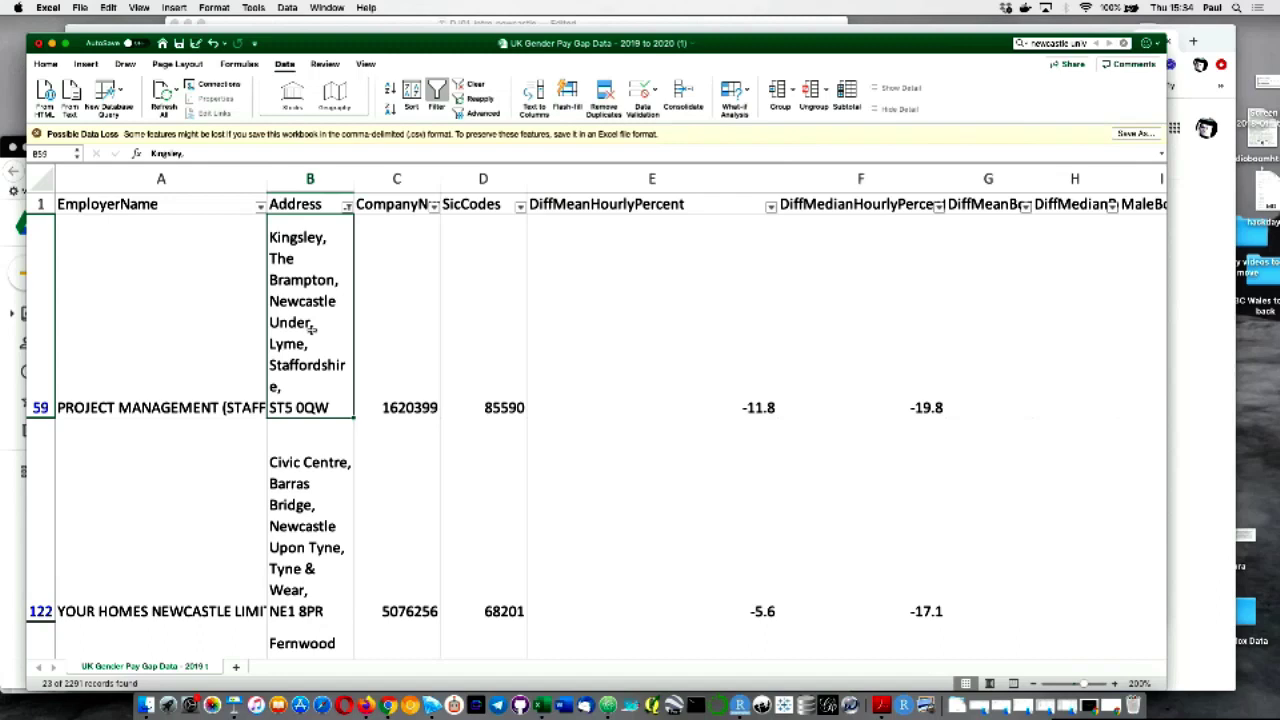
pyautogui.press('super+a')
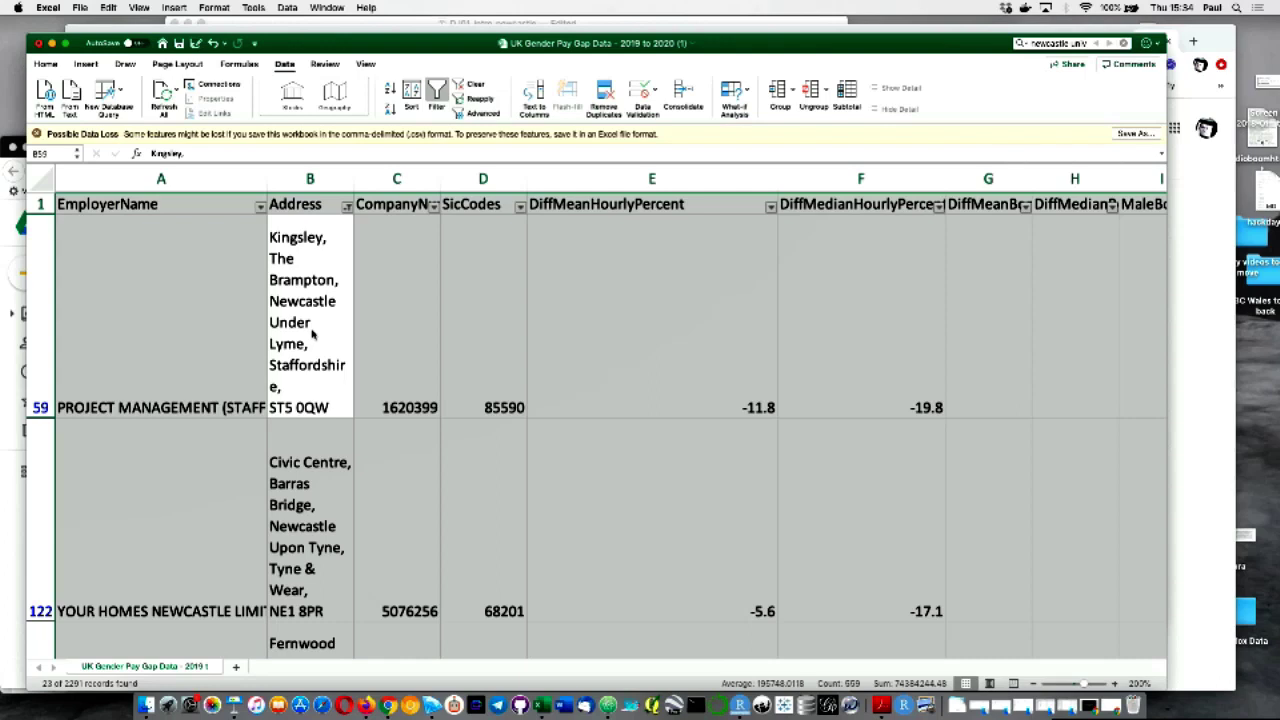
pyautogui.press('super+c')
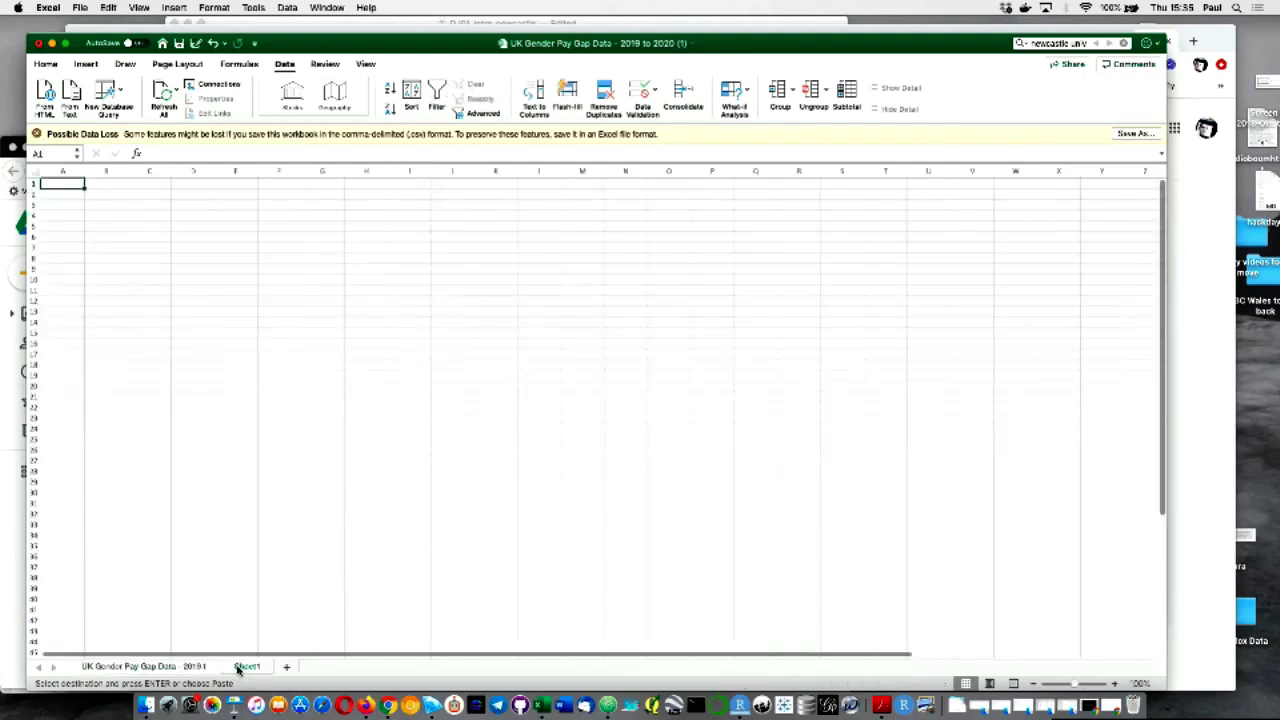
pyautogui.click(237, 668)
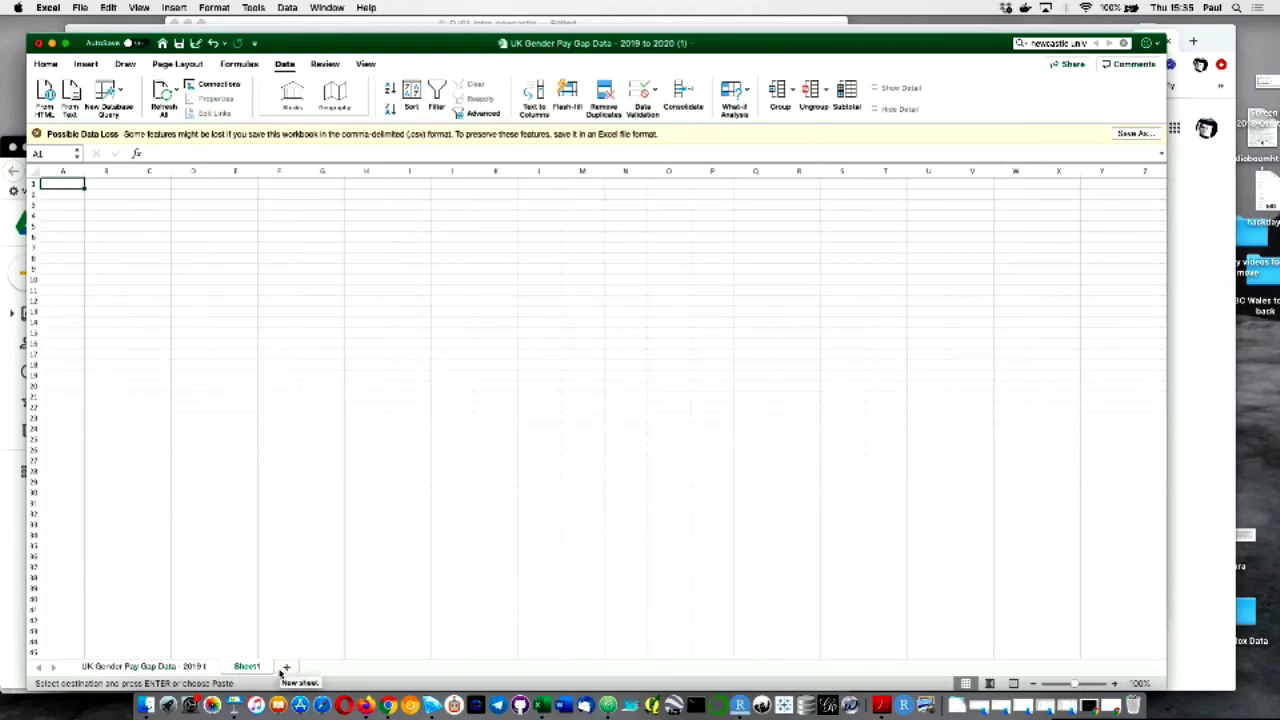
pyautogui.press('super+v')
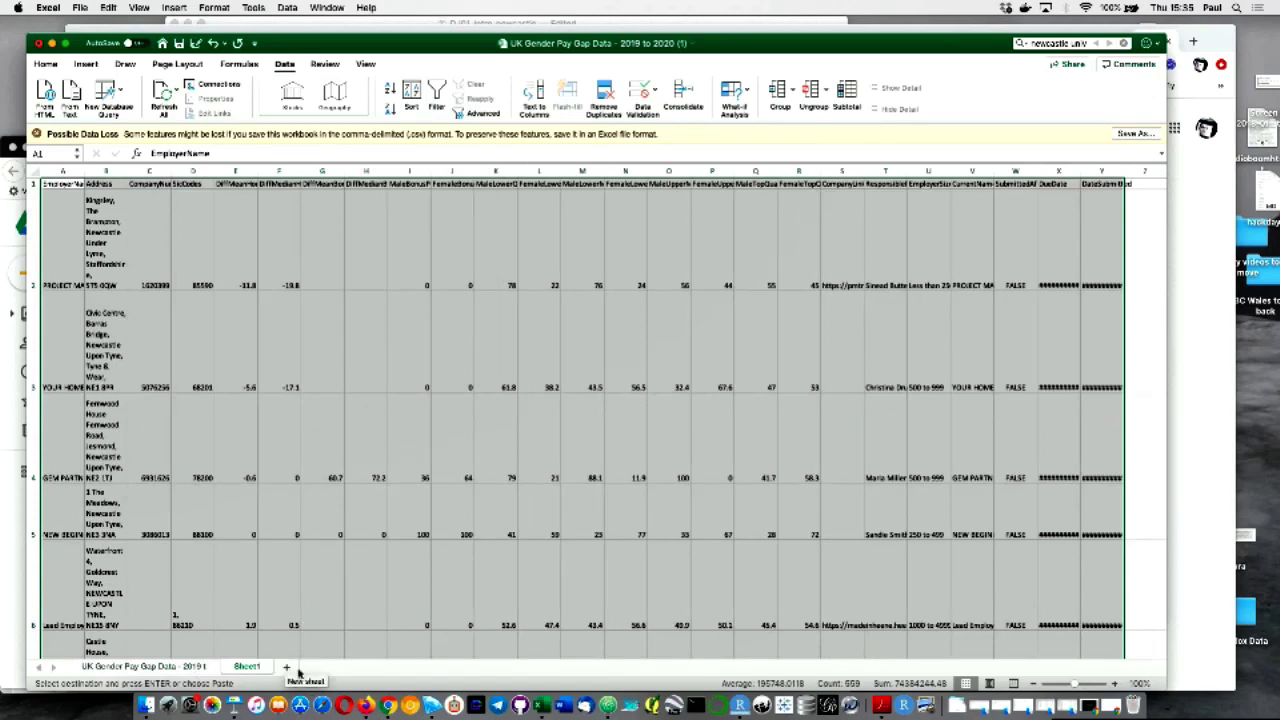
# - Add a second new sheet and copy the filtered table from the gender pay gap sheet into it again
pyautogui.click(286, 668)
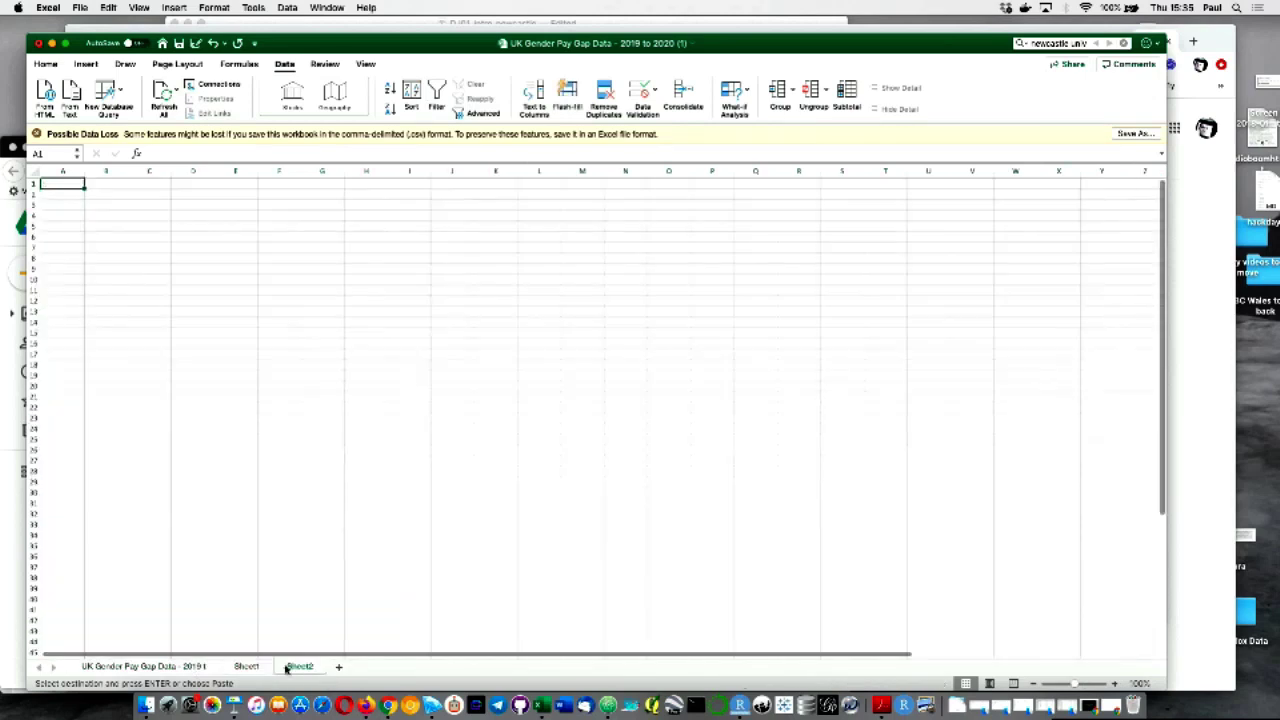
pyautogui.click(170, 667)
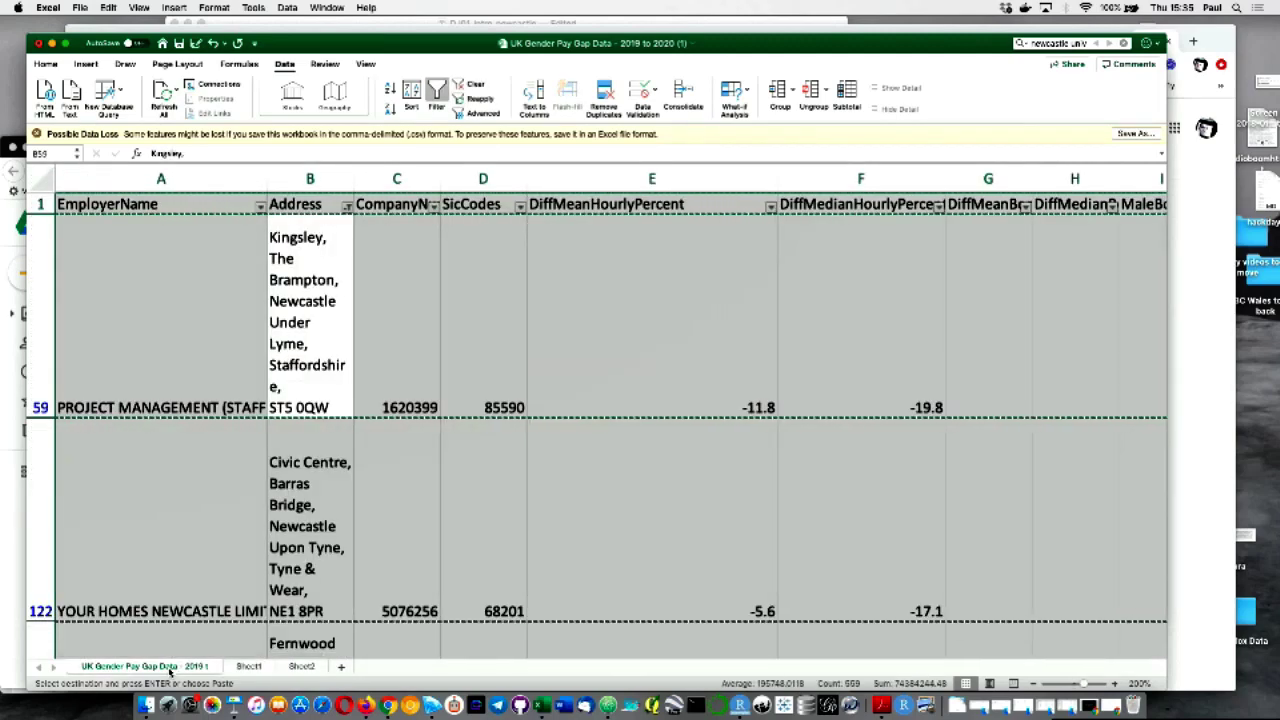
pyautogui.click(491, 497)
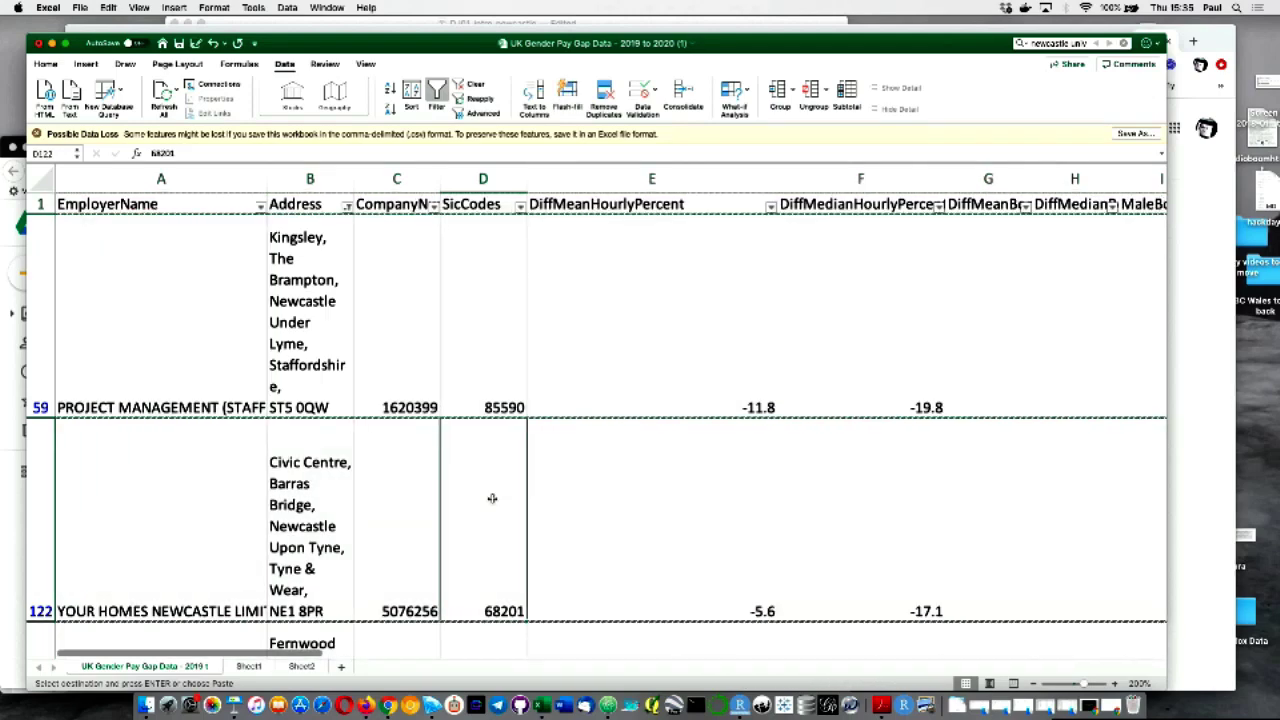
pyautogui.press('super+w')
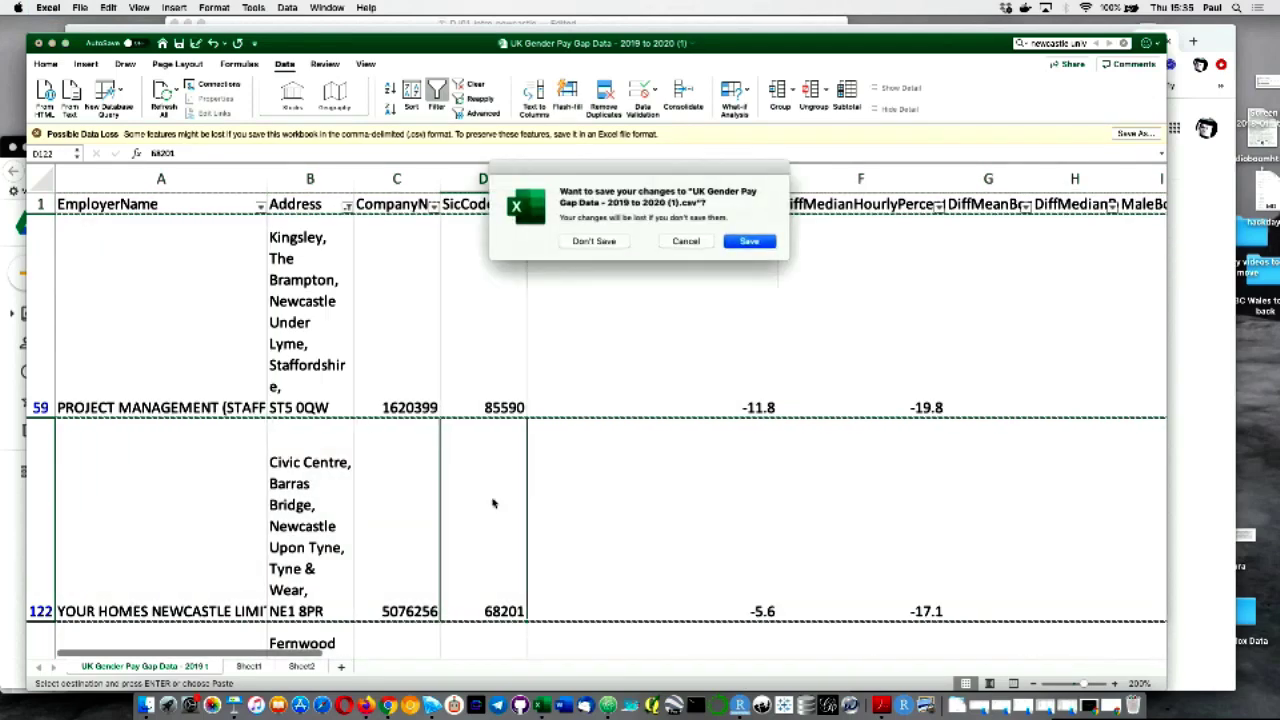
pyautogui.click(686, 241)
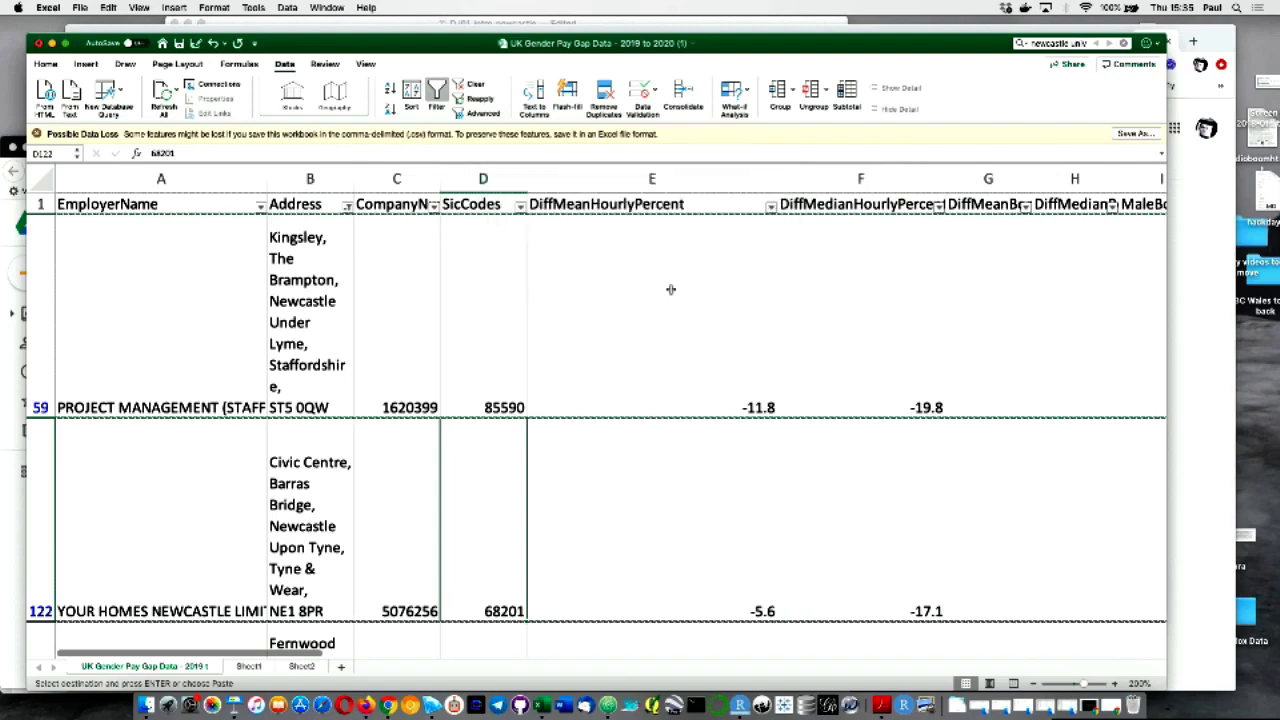
pyautogui.press('super+a')
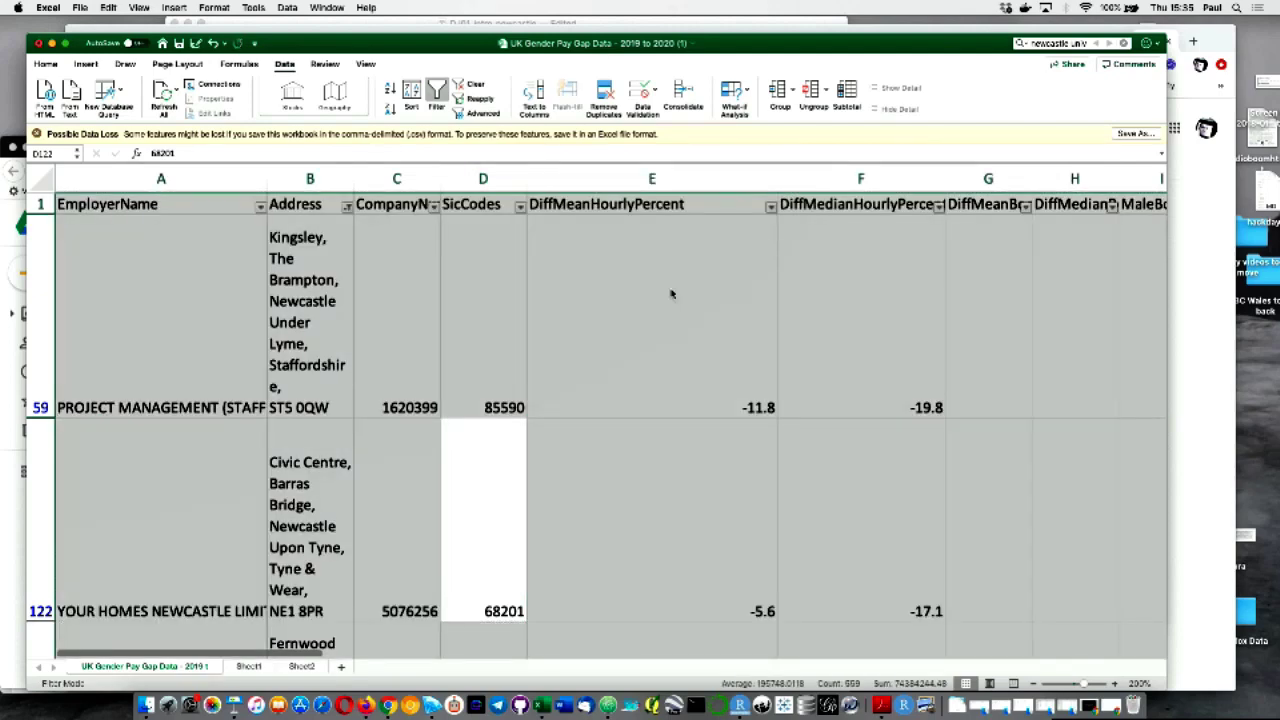
pyautogui.press('super+c')
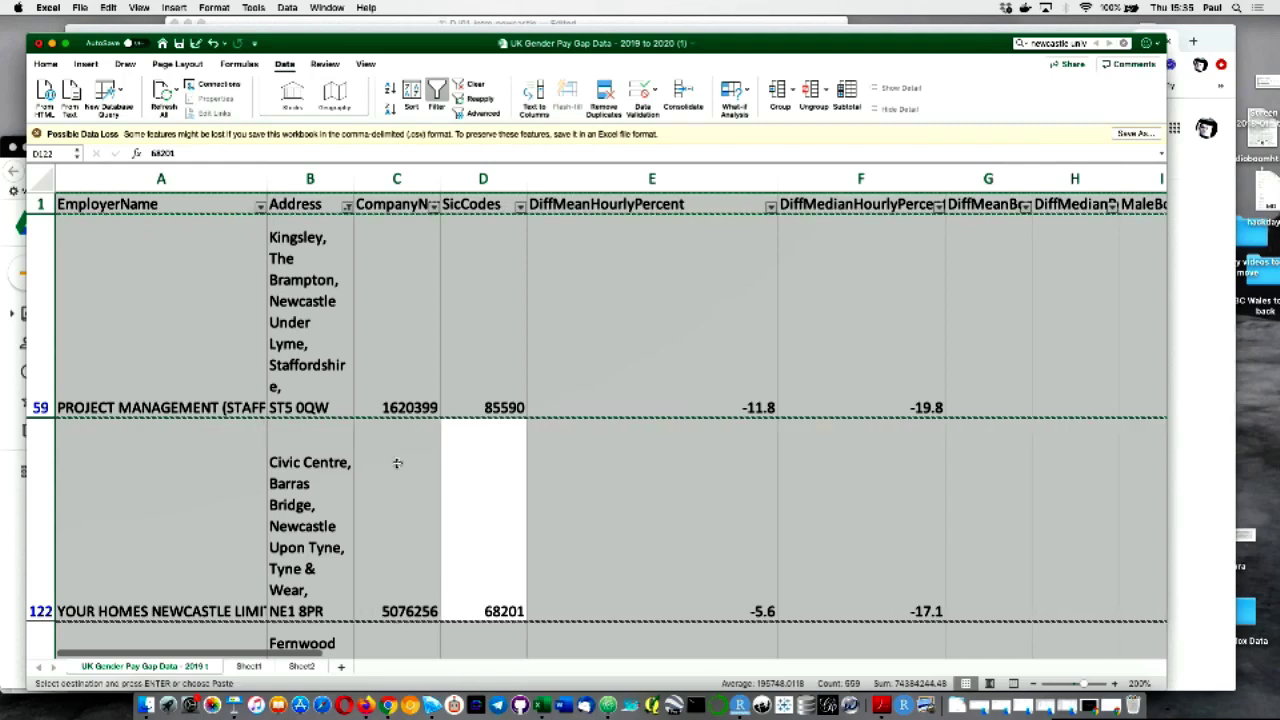
pyautogui.click(301, 666)
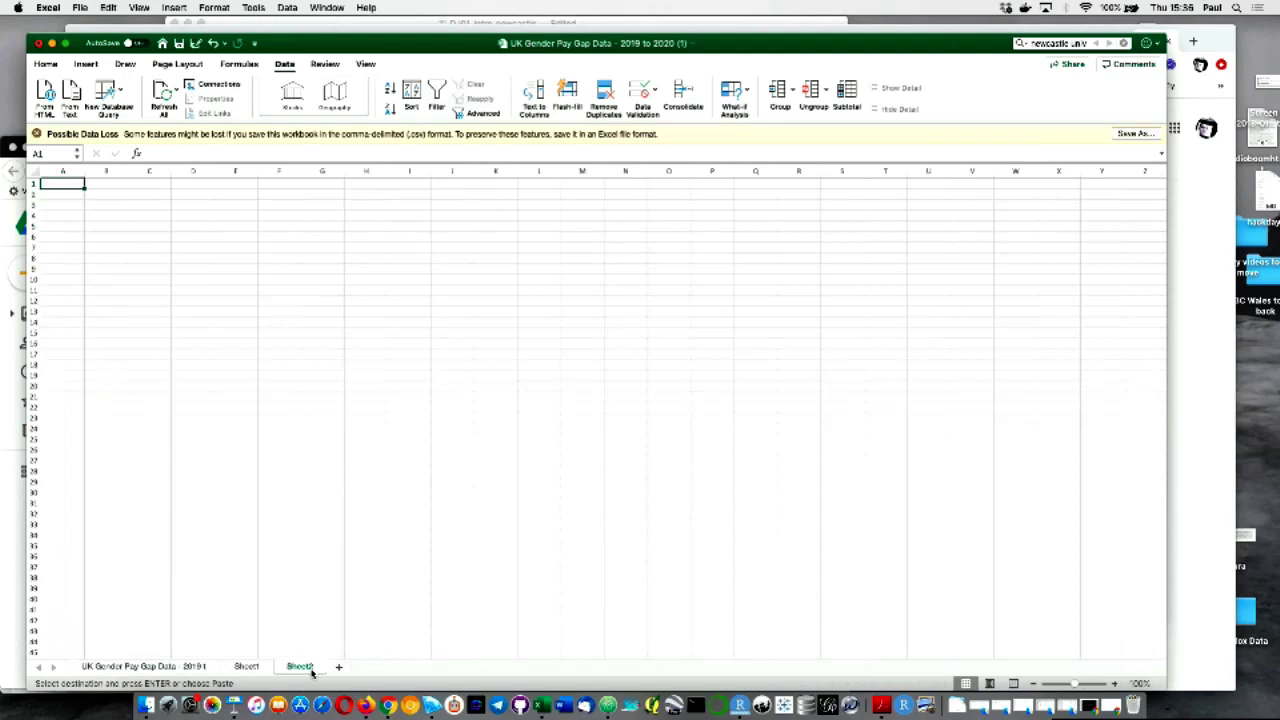
pyautogui.press('super+v')
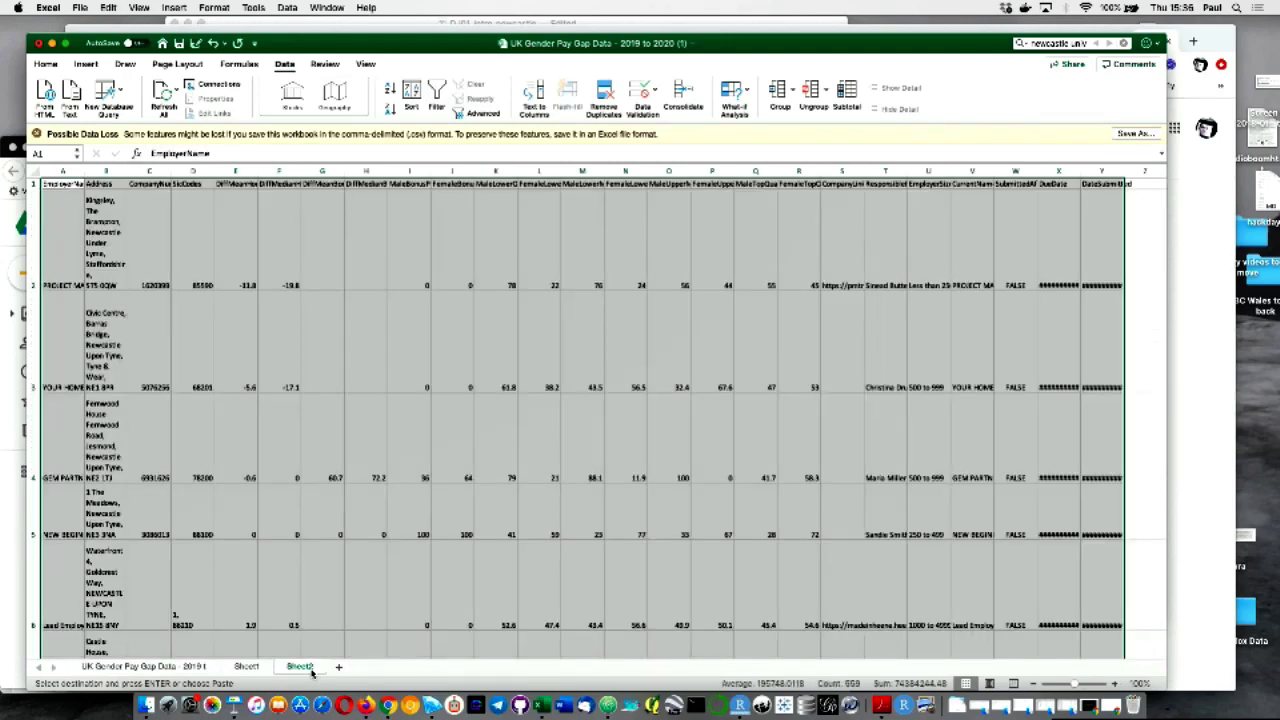
# - Check the first and last rows of the pasted table and zoom its sheet to 200%
pyautogui.press('super+Down')
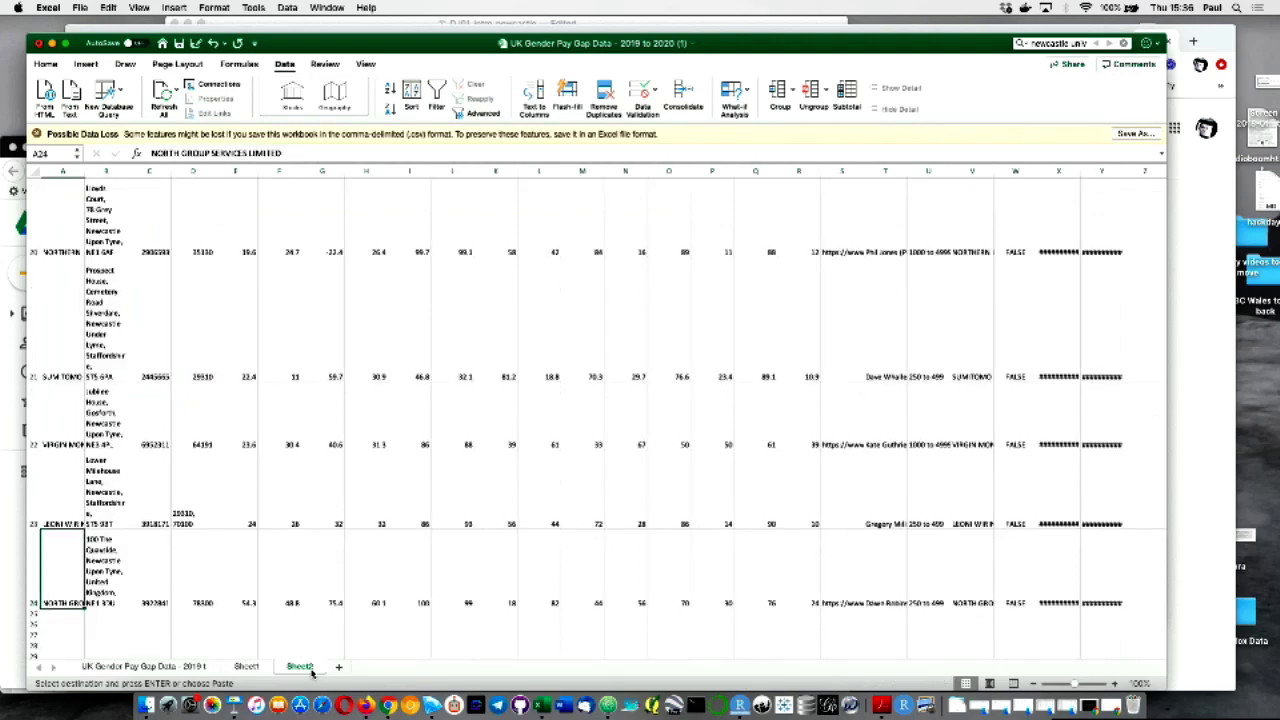
pyautogui.press('super+Up')
pyautogui.press('super+Down')
pyautogui.press('super+Up')
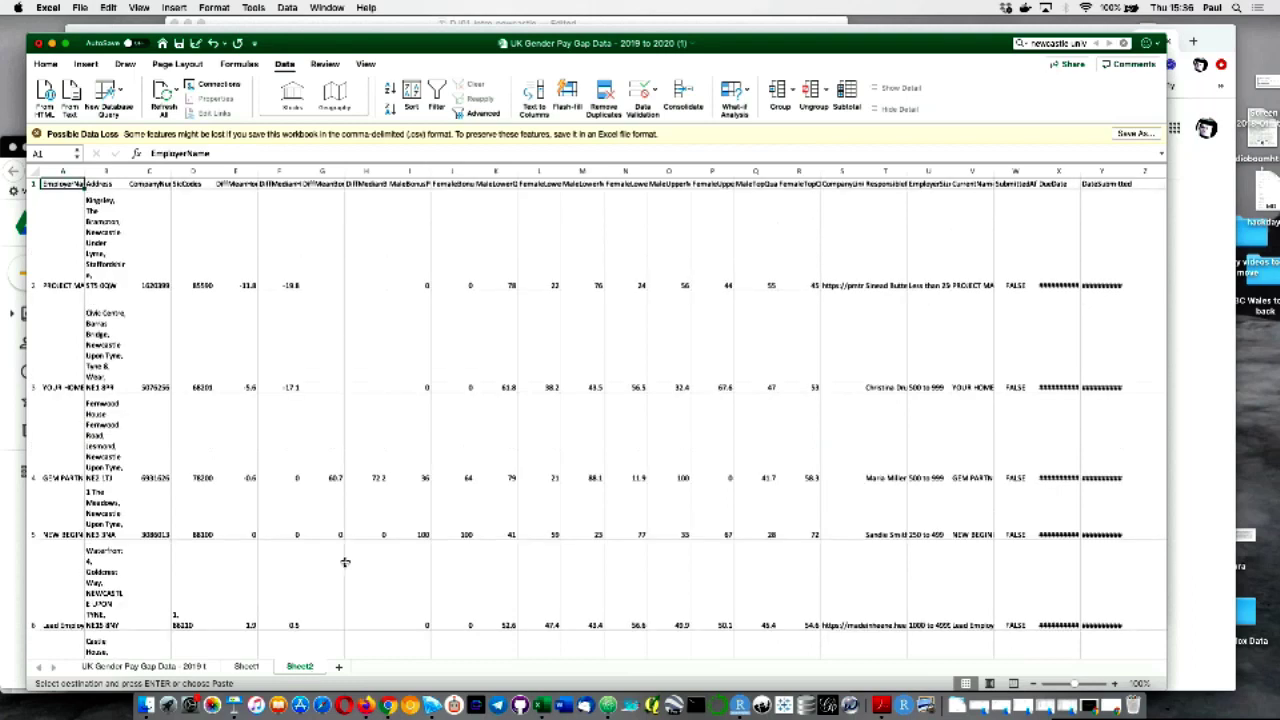
pyautogui.click(365, 63)
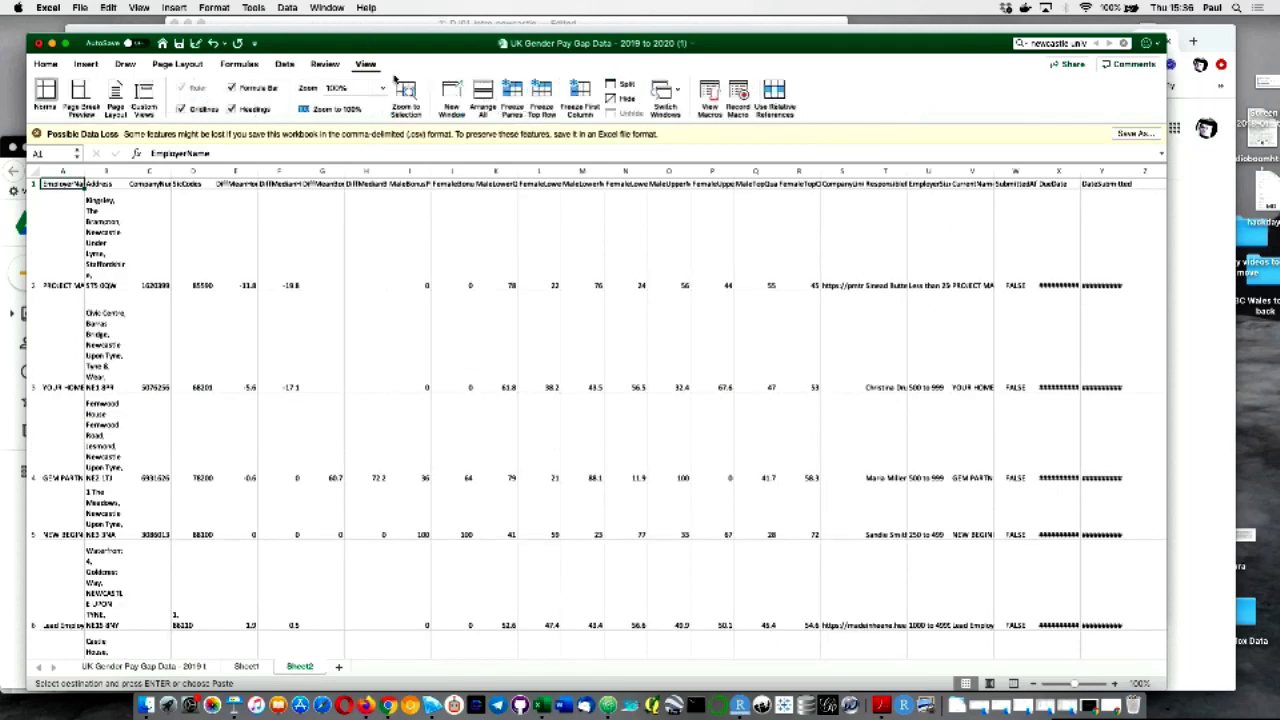
pyautogui.click(383, 90)
pyautogui.click(378, 109)
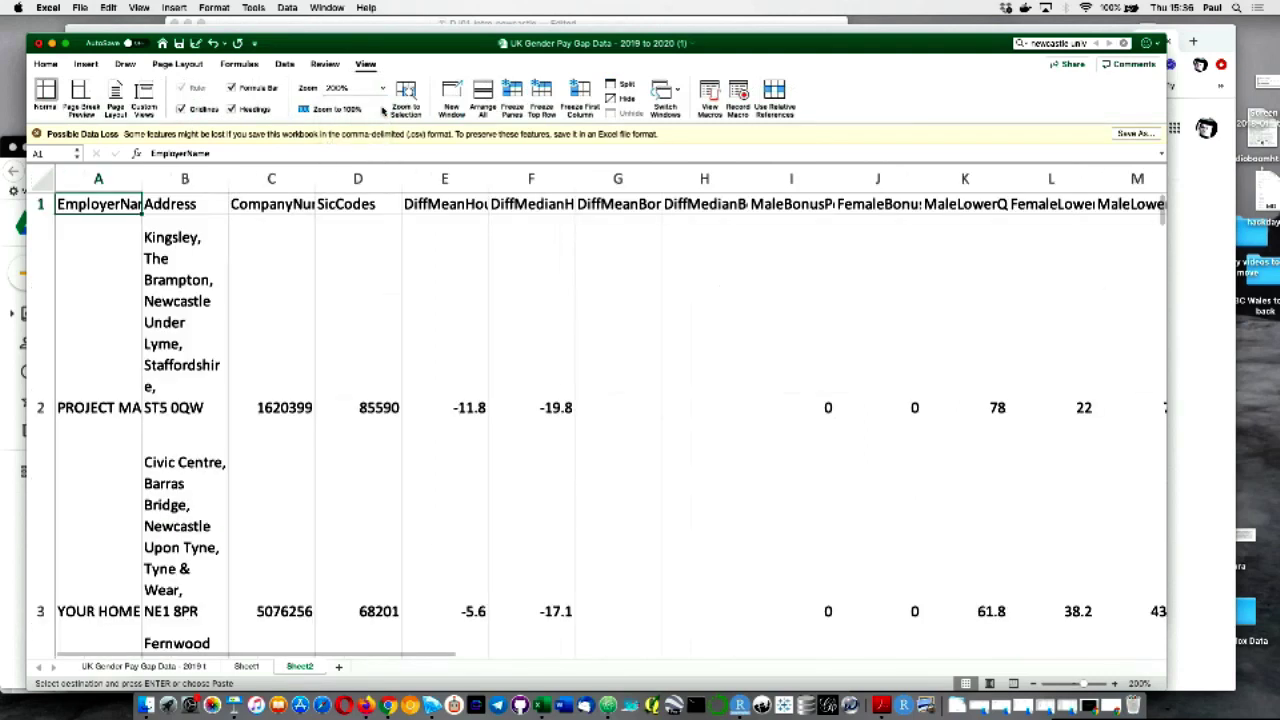
# - Examine the first employer's address and name, check the table's last row, and return to the EmployerName header
pyautogui.click(183, 263)
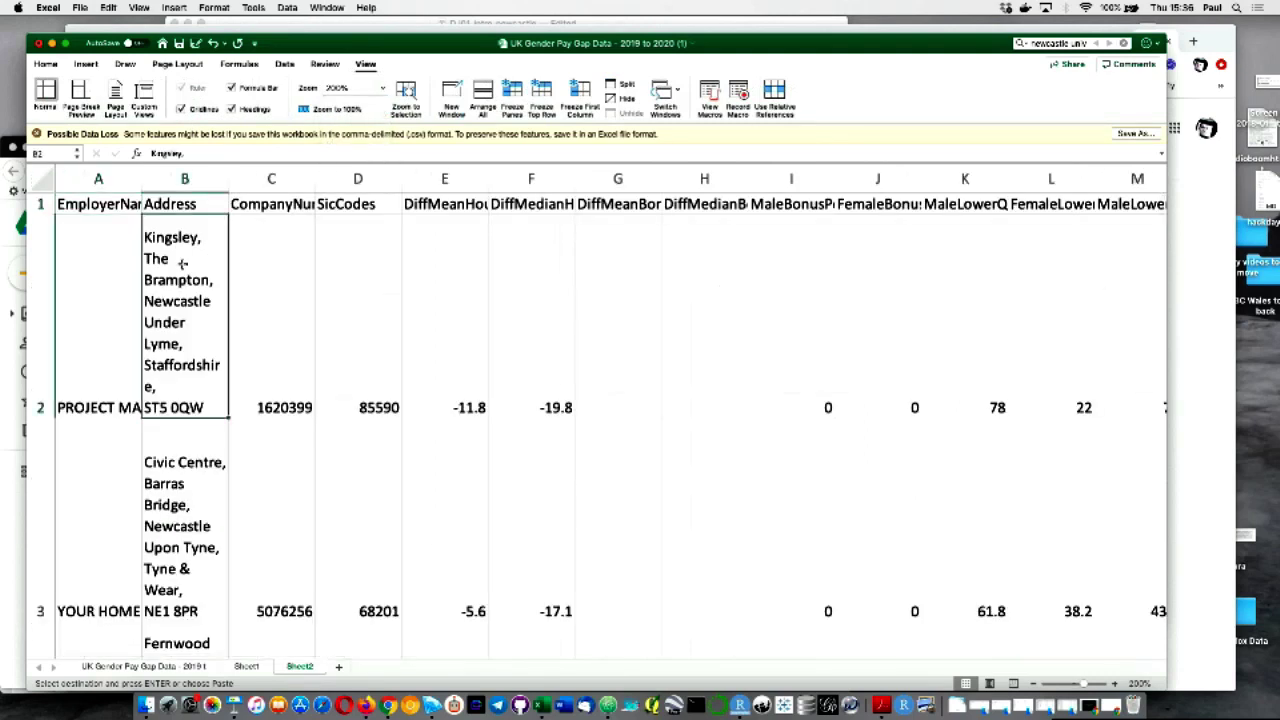
pyautogui.hotkey('ctrl', 'Home')
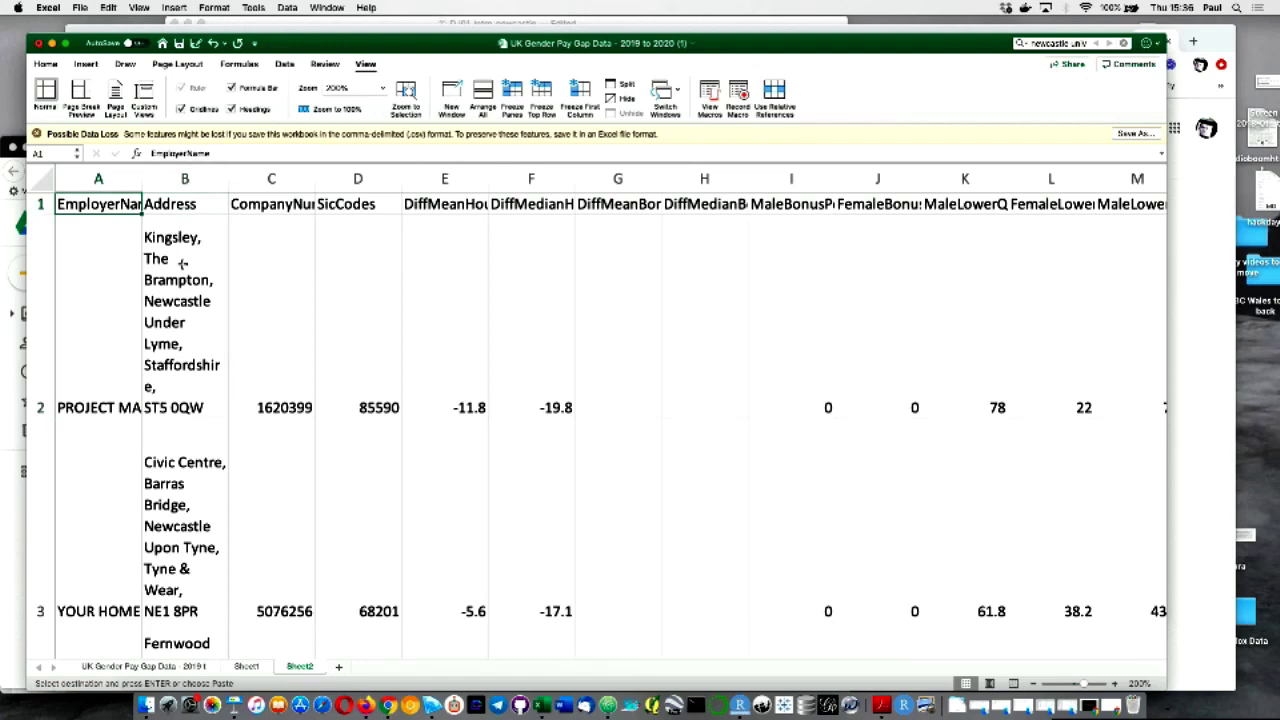
pyautogui.click(201, 334)
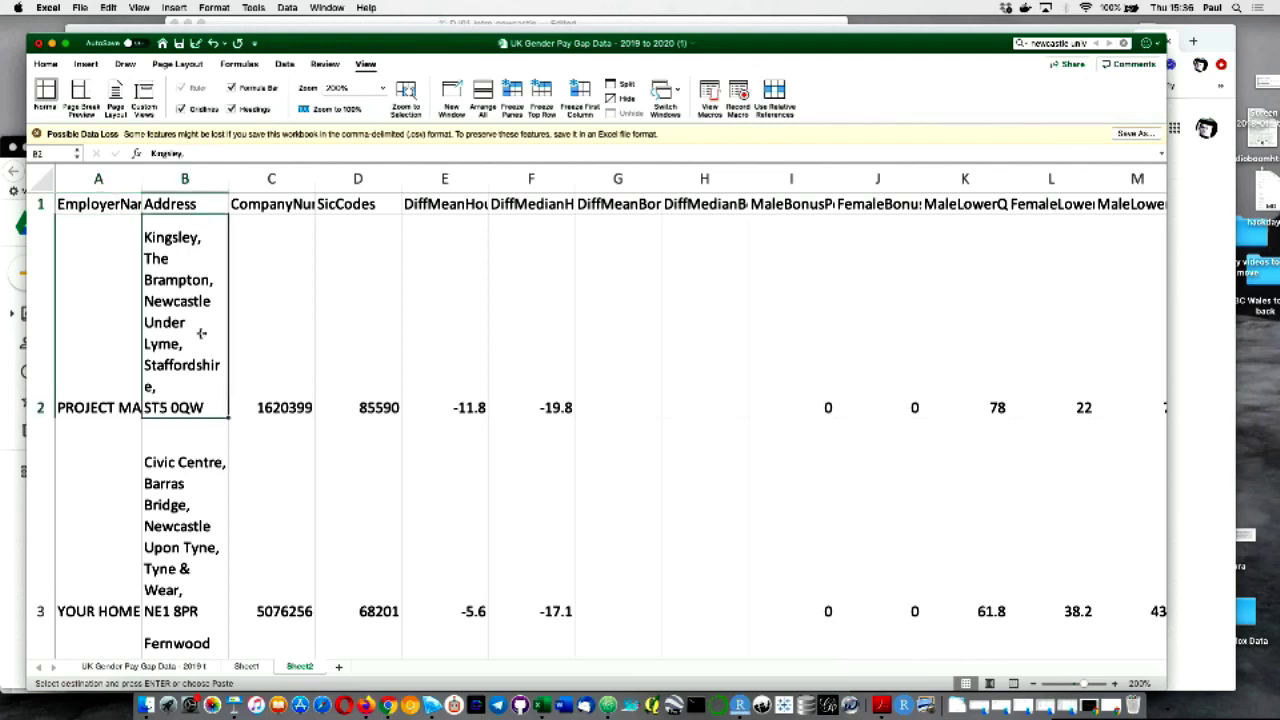
pyautogui.press('Left')
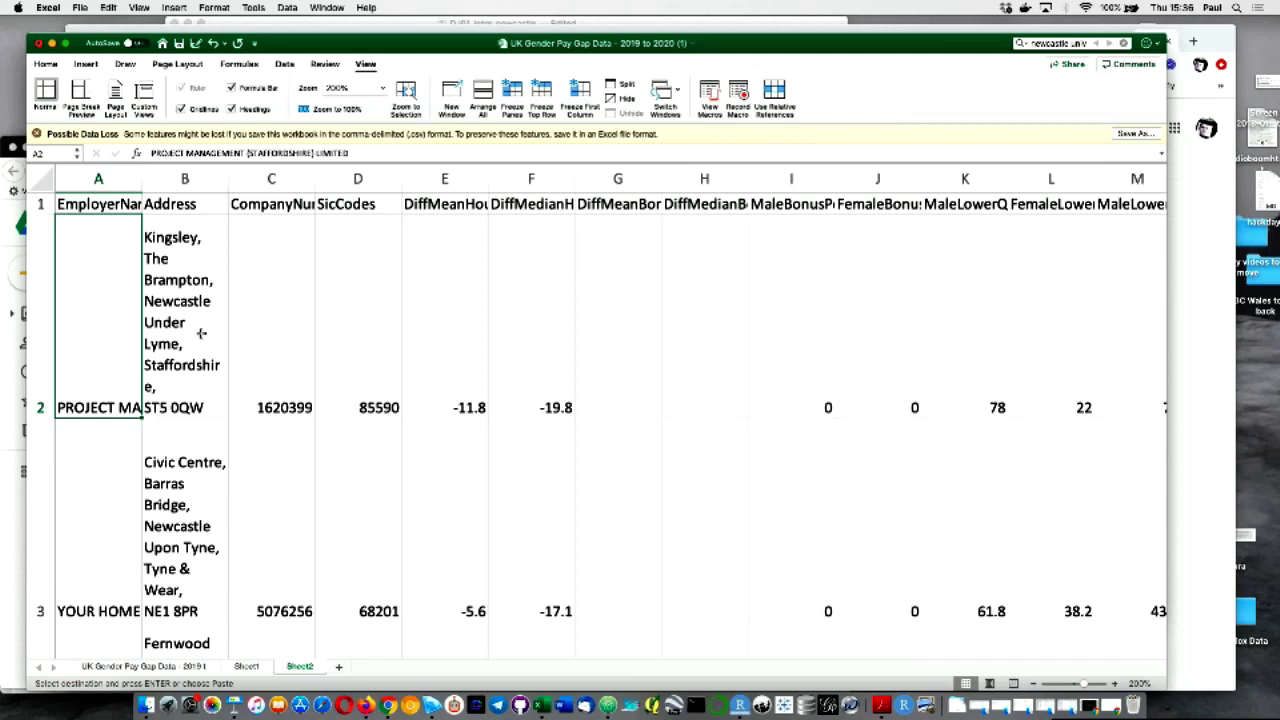
pyautogui.press('Return')
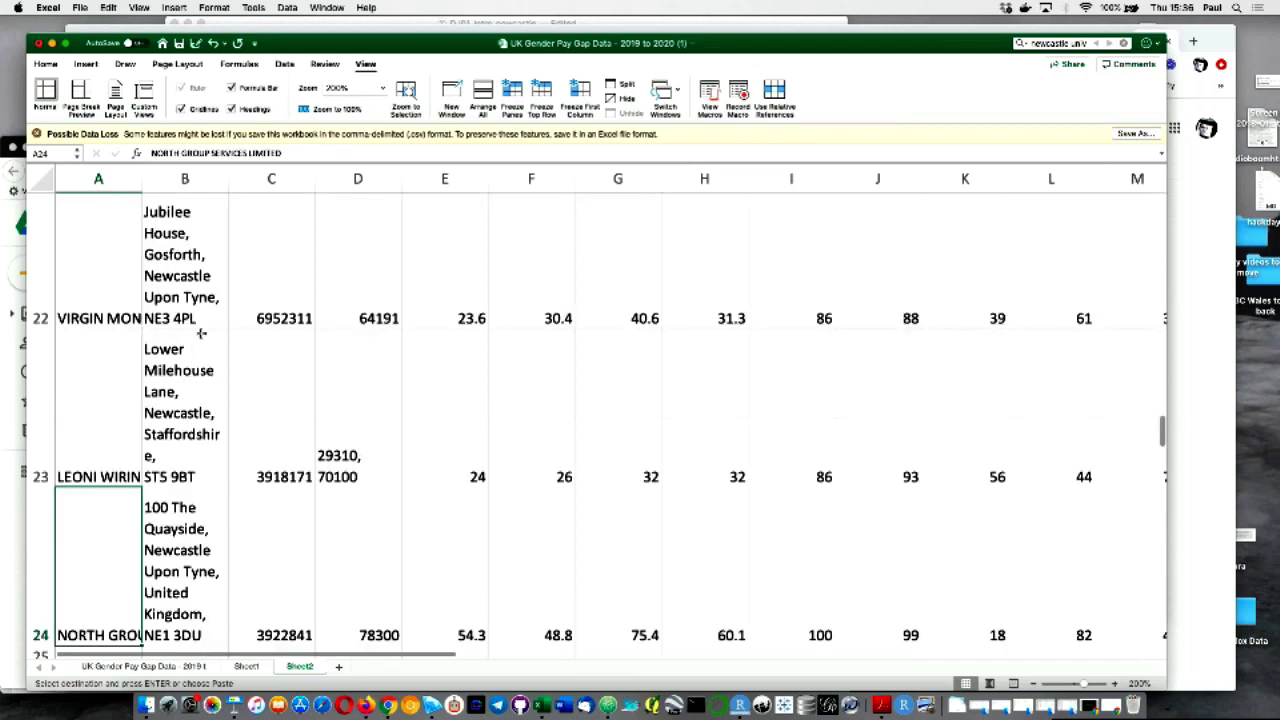
pyautogui.hotkey('ctrl', 'Home')
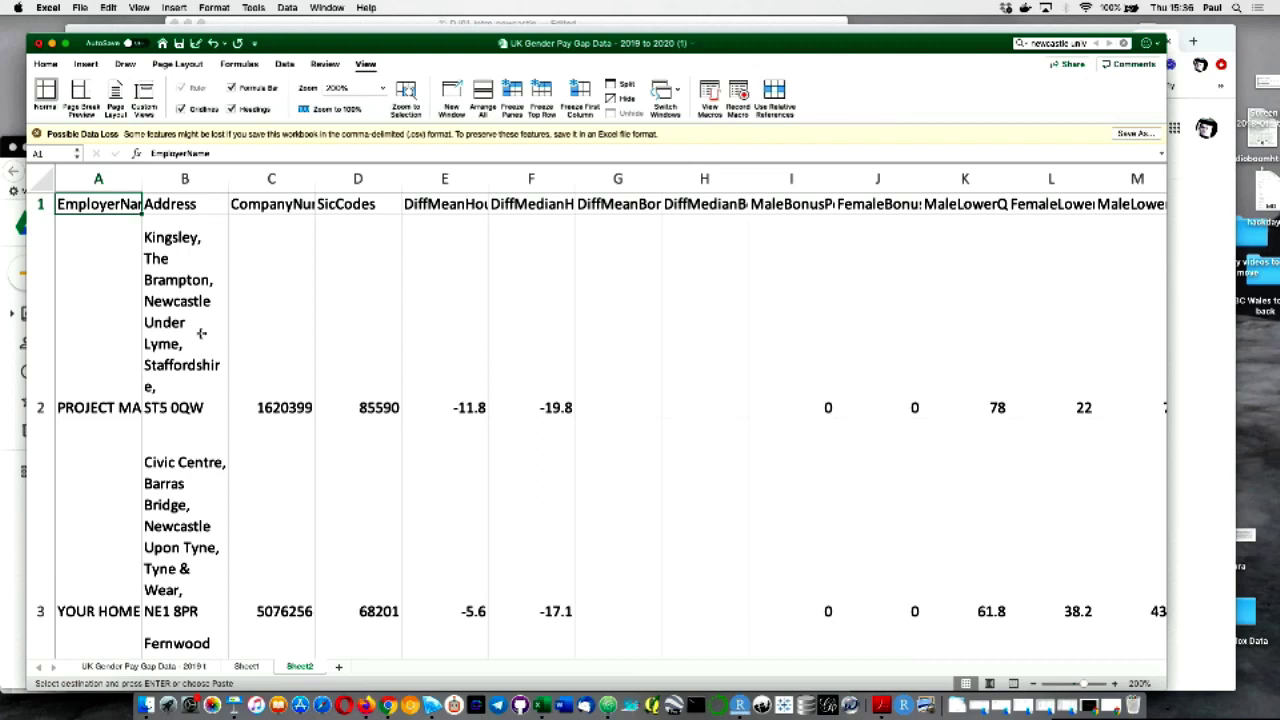
# - Sort the copied Newcastle rows by DiffMedianHourlyPercent from largest to smallest
pyautogui.press('Down')
pyautogui.press('Right')
pyautogui.press('Right')
pyautogui.press('Right')
pyautogui.press('Right')
pyautogui.press('Right')
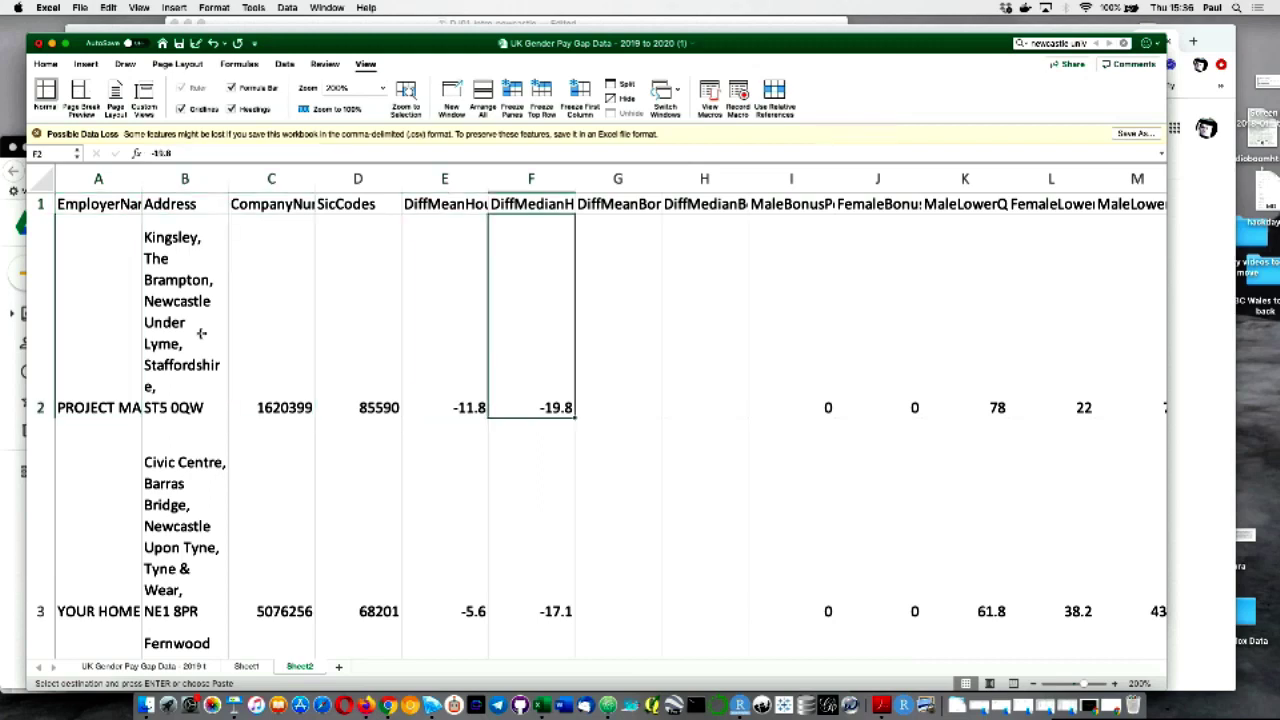
pyautogui.click(285, 64)
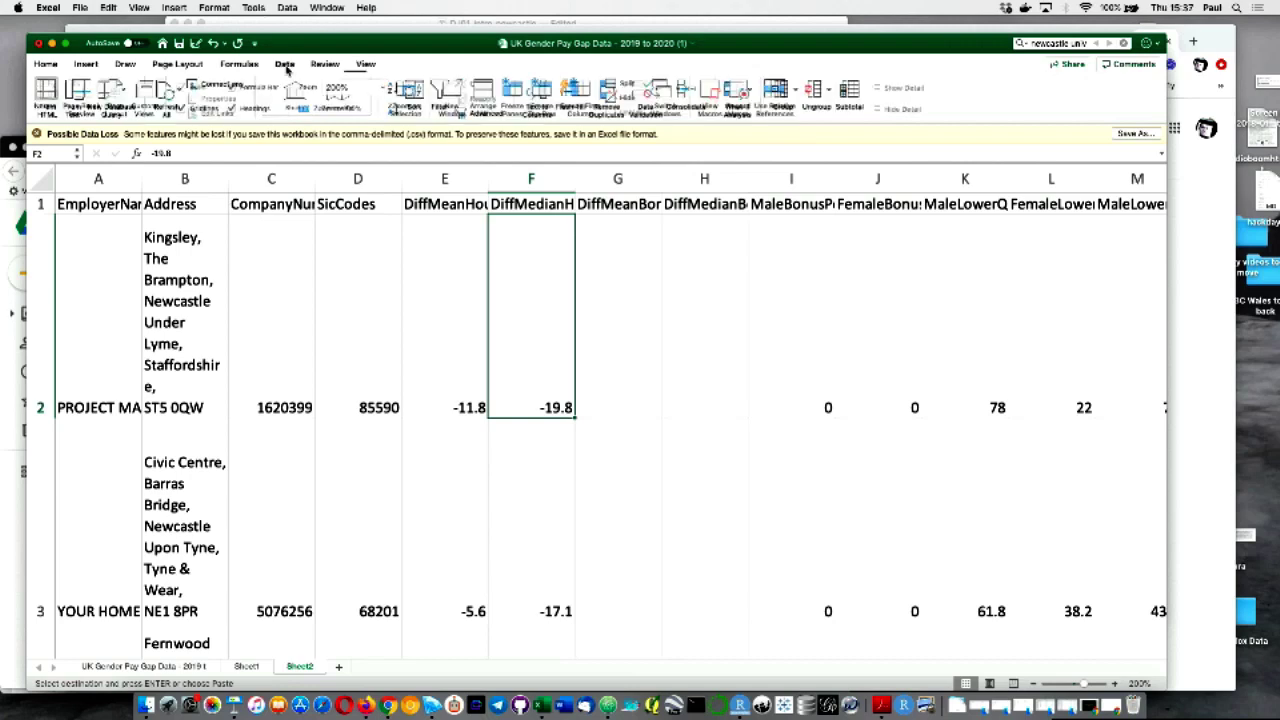
pyautogui.click(390, 108)
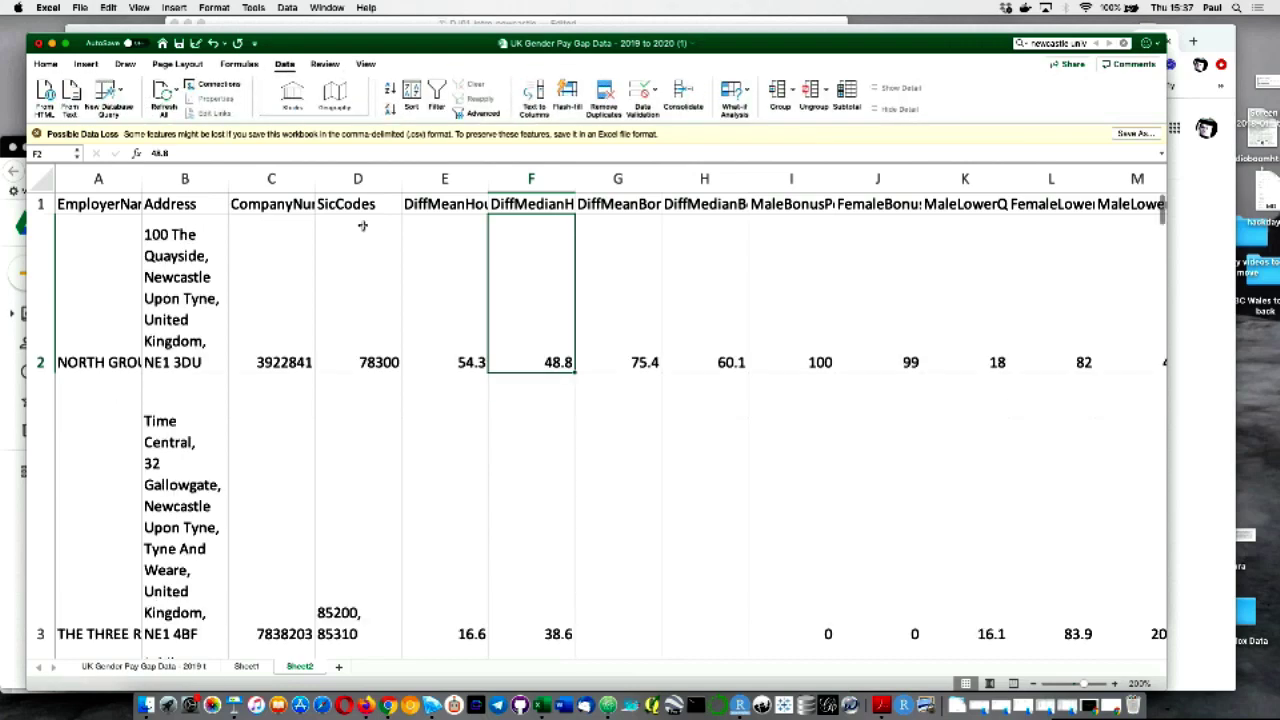
# - Read the top-ranked employer's address and name, and switch to the Newcastle 3 chords presentation in Chrome
pyautogui.click(184, 284)
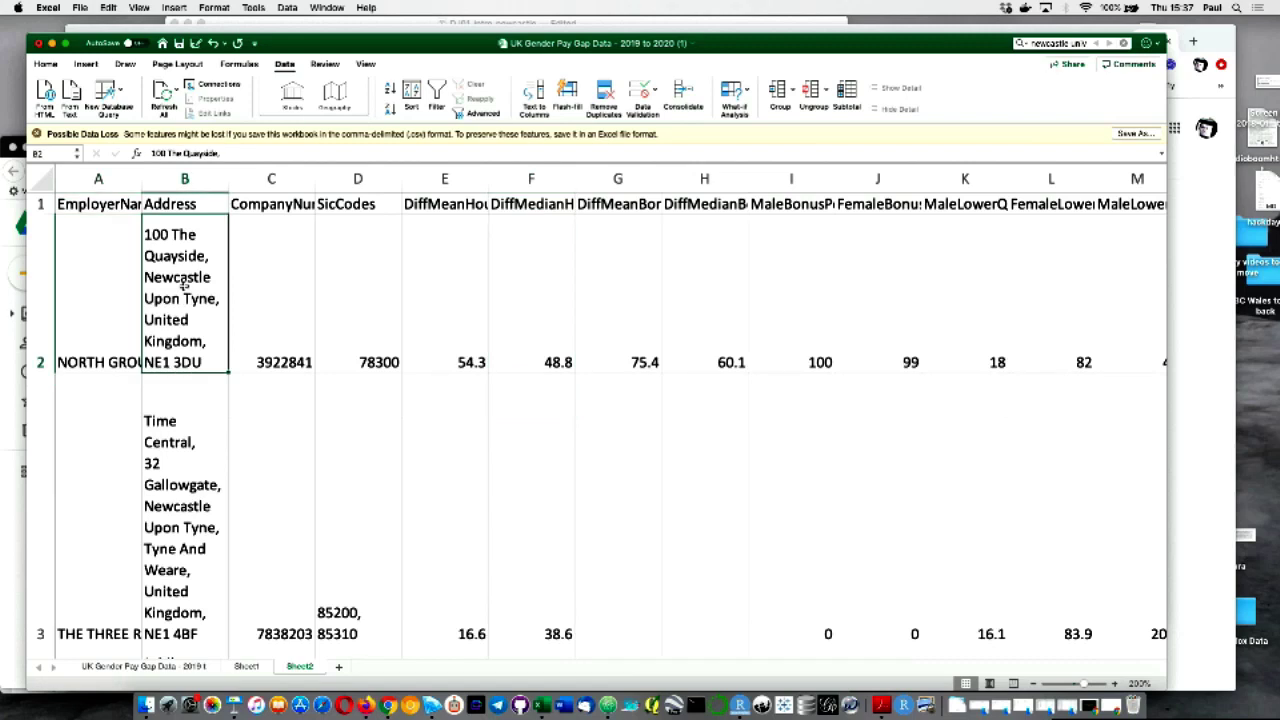
pyautogui.press('Left')
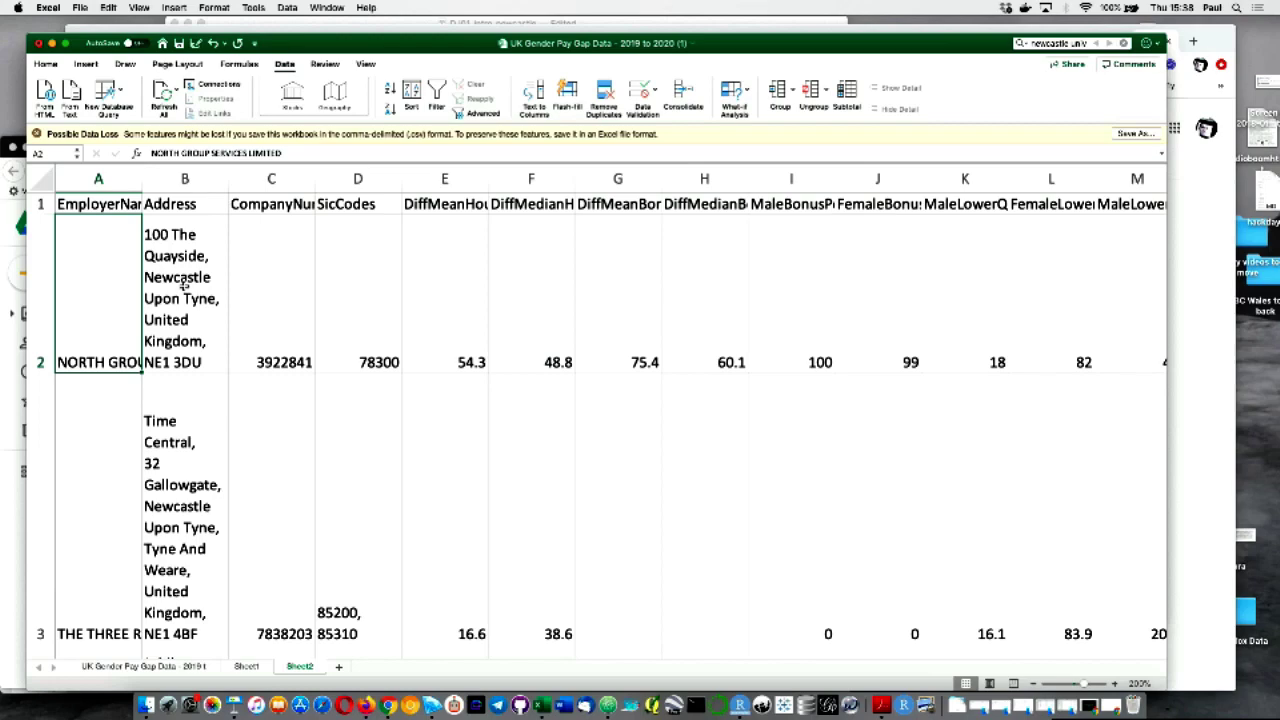
pyautogui.press('super+Tab')
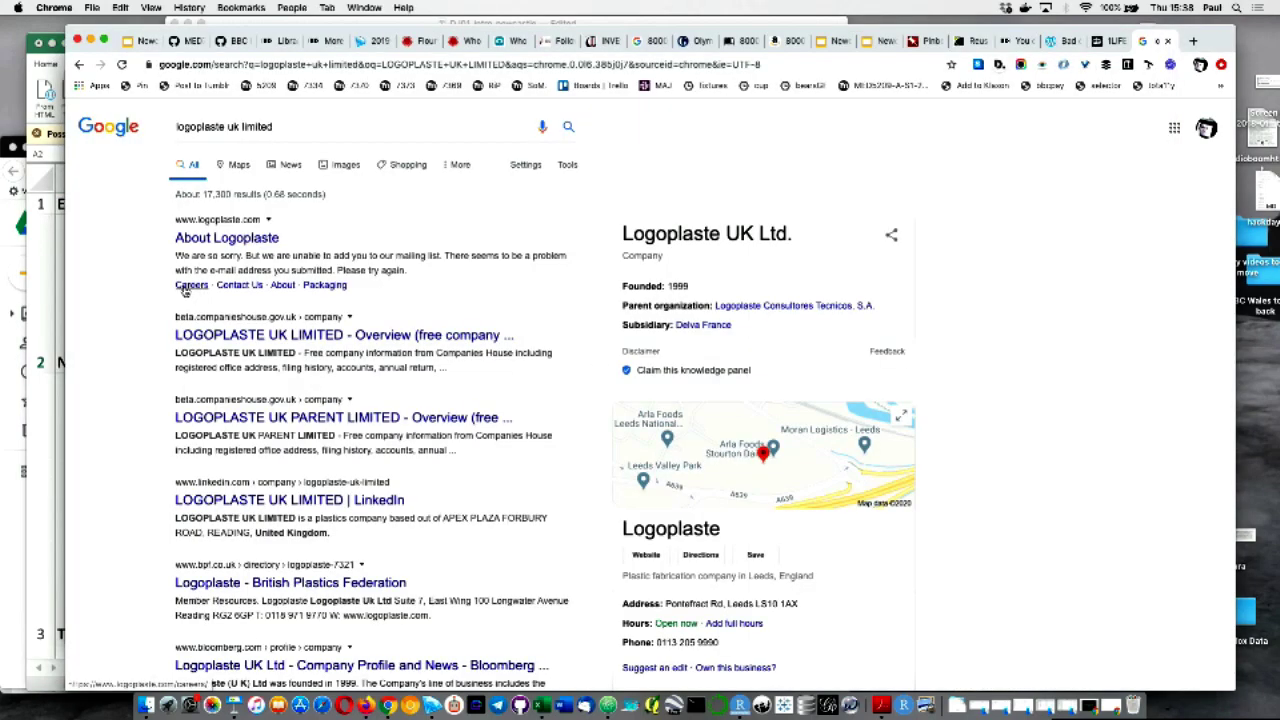
pyautogui.hotkey('ctrl', 'Tab')
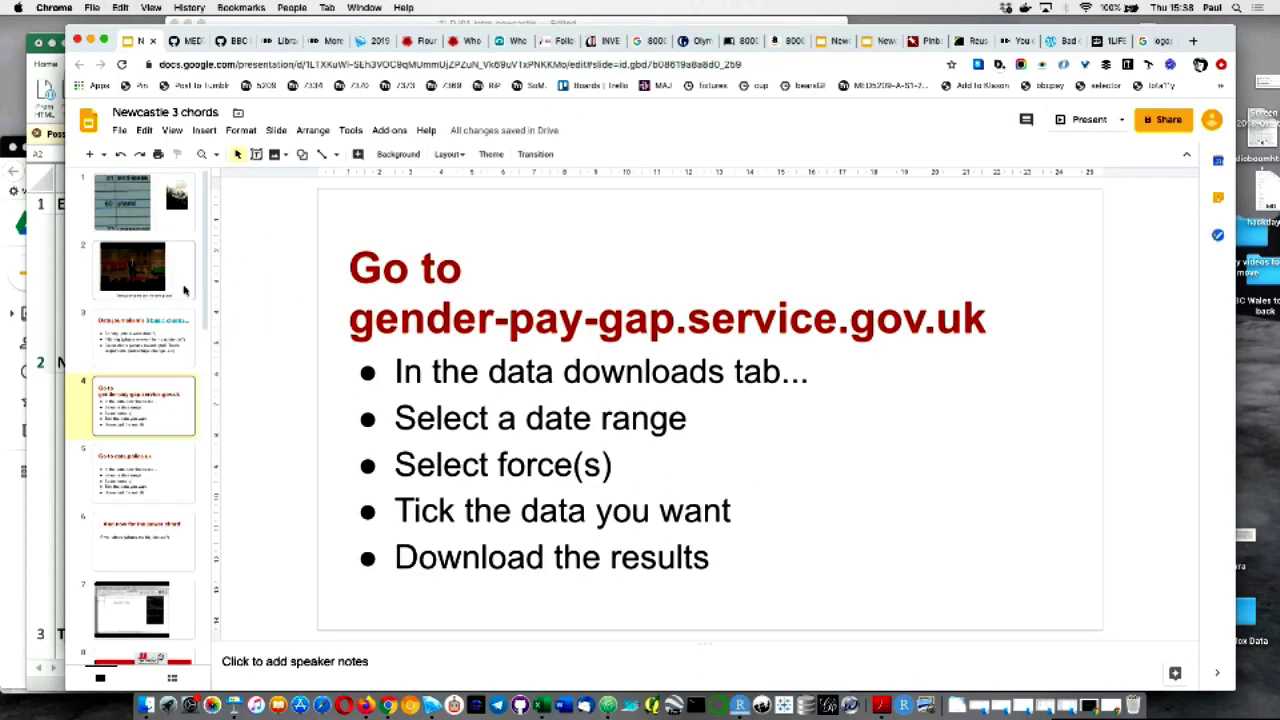
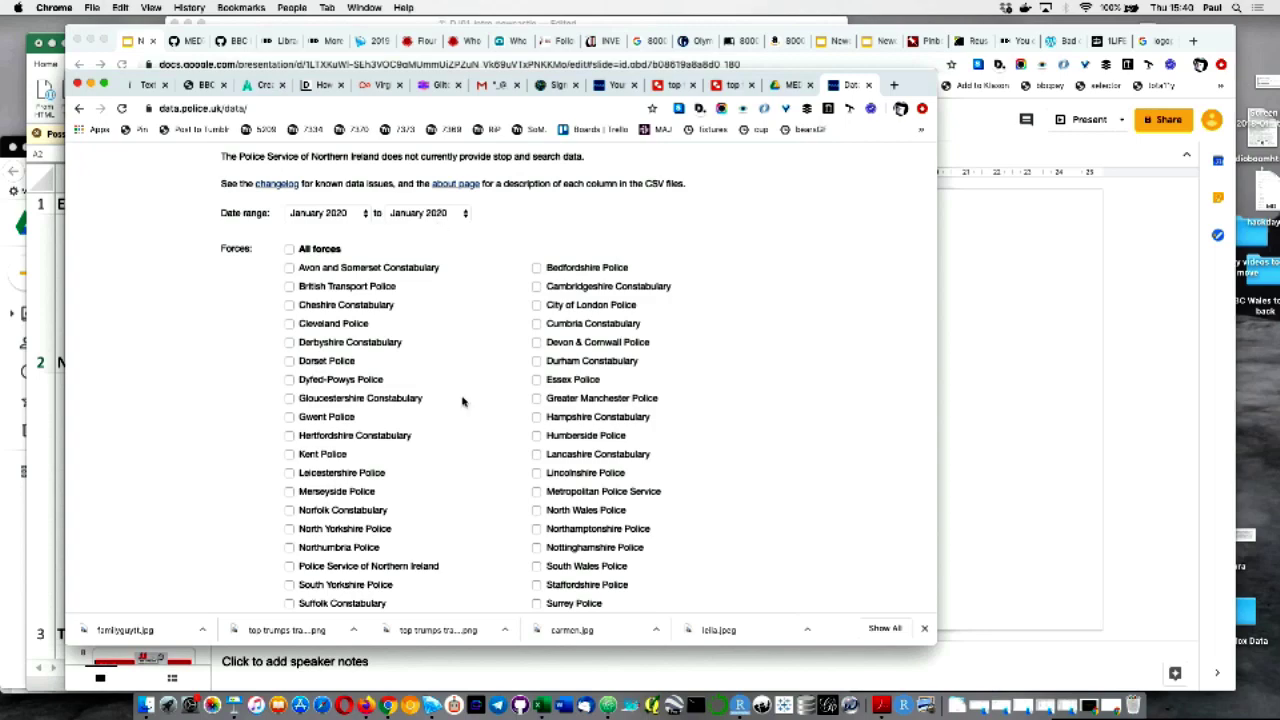
# - On the data.police.uk download form, select Northumbria Police and exclude the crime data
pyautogui.scroll(-5, 466, 403)
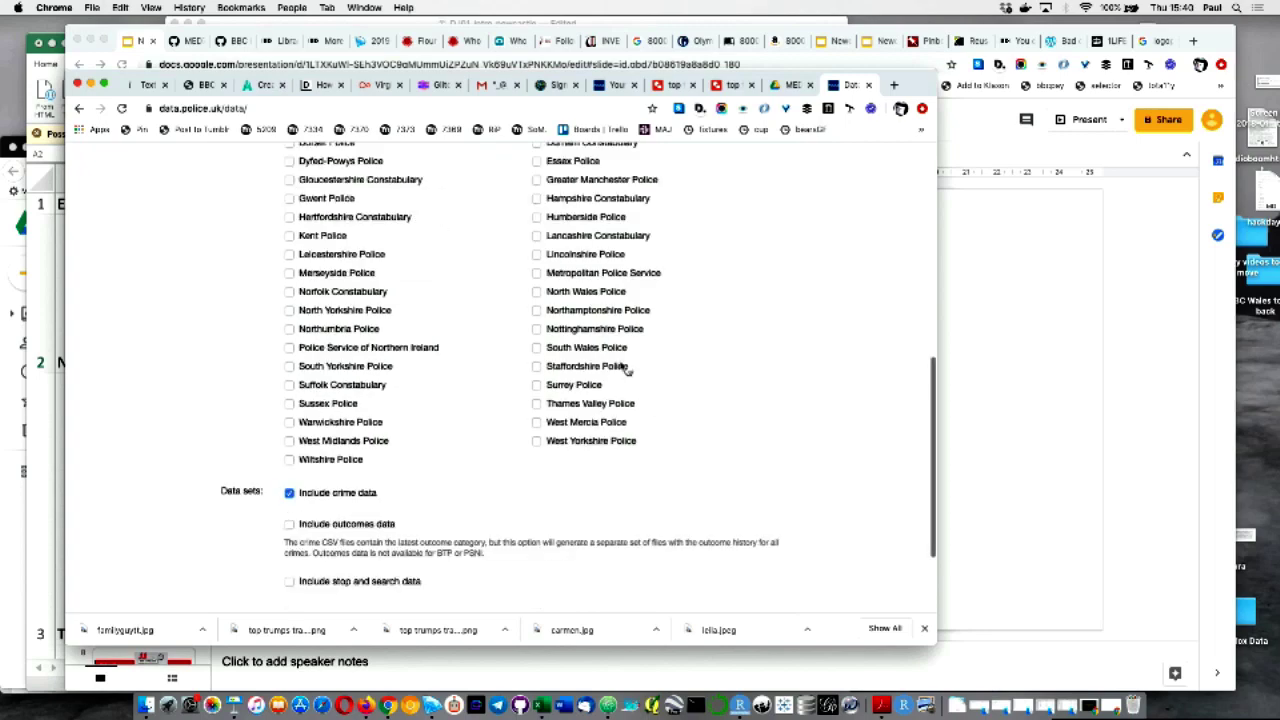
pyautogui.click(289, 329)
pyautogui.scroll(-3, 766, 311)
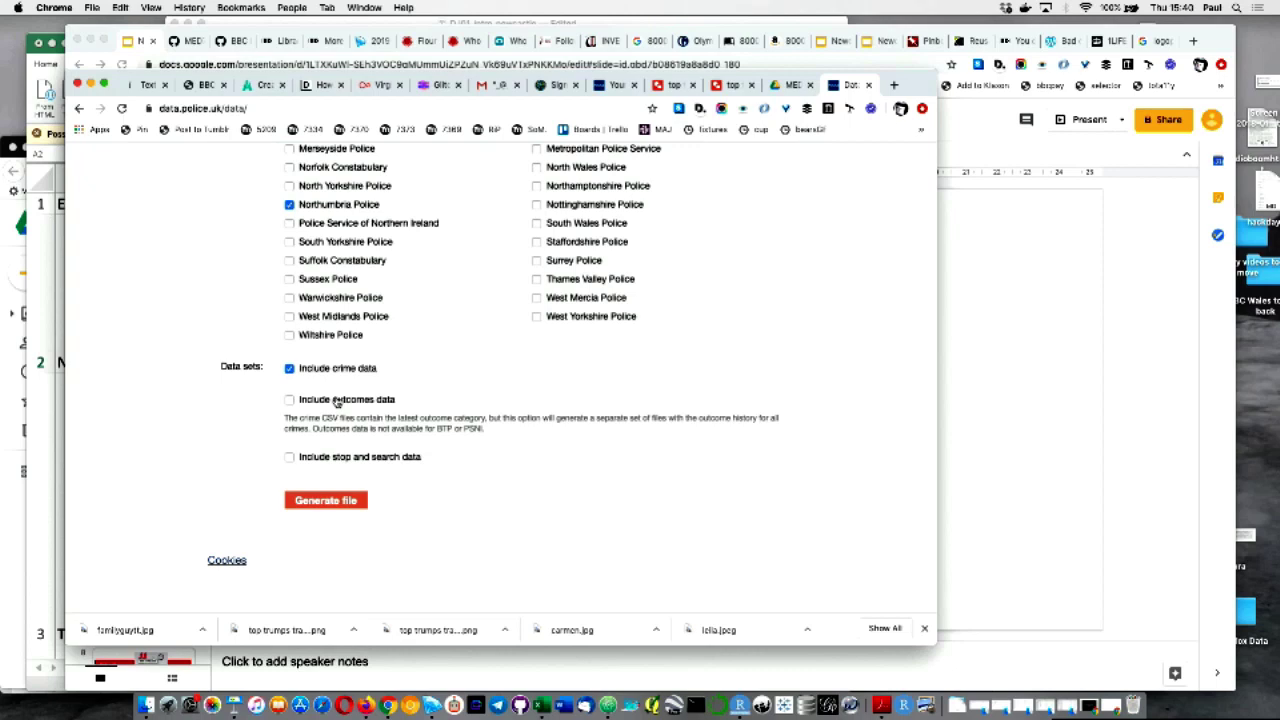
pyautogui.click(289, 369)
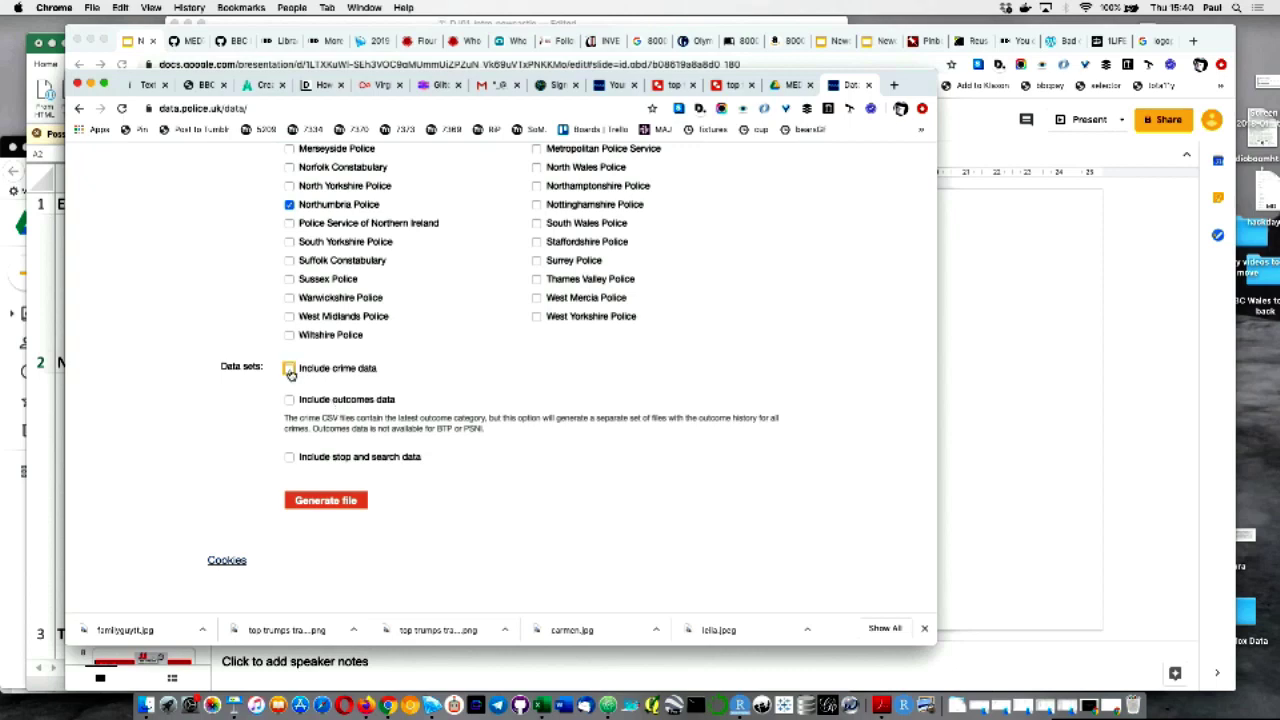
# - Include the stop and search, crime and outcomes data sets, then generate and download the file
pyautogui.click(289, 458)
pyautogui.click(289, 370)
pyautogui.click(289, 400)
pyautogui.click(334, 501)
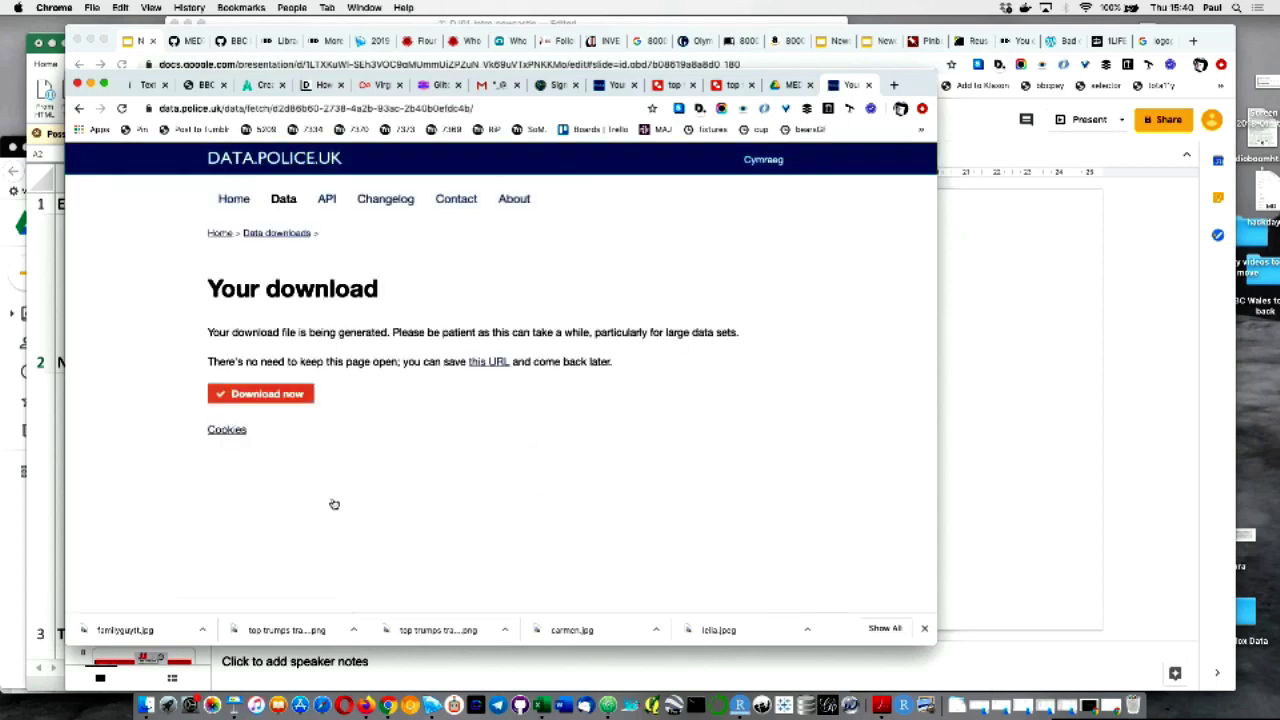
pyautogui.click(267, 395)
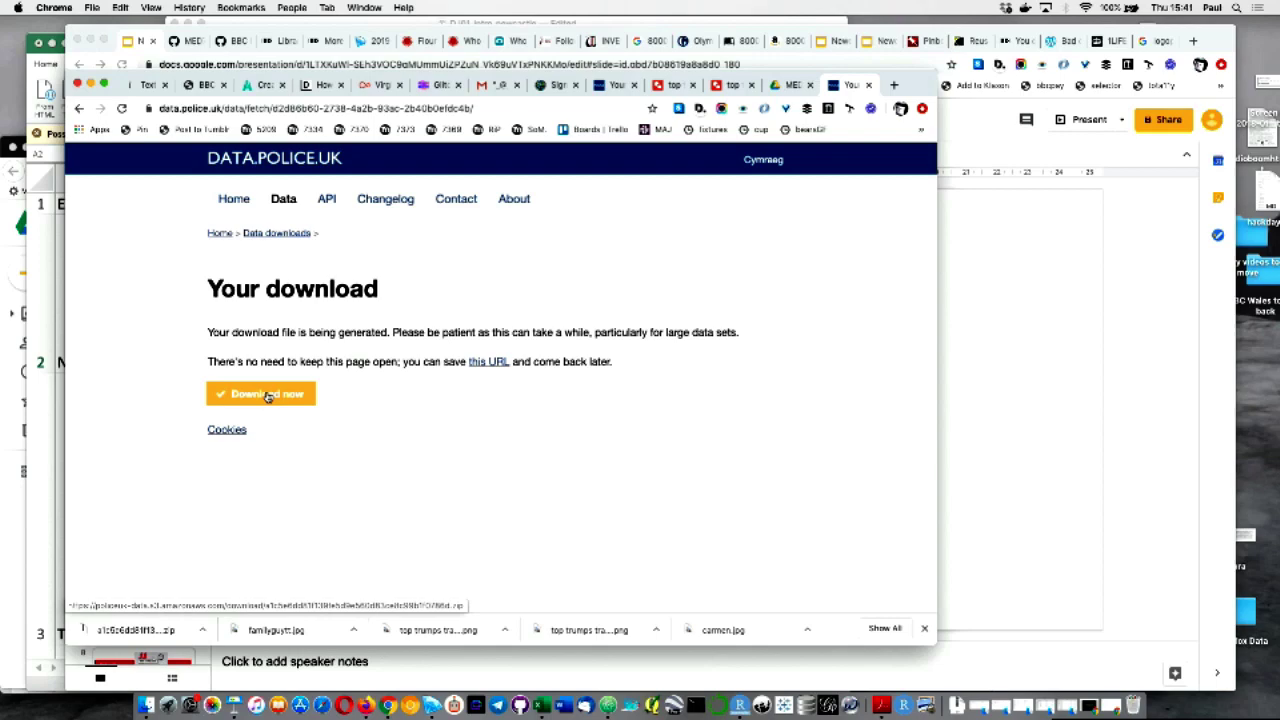
# - In the Newcastle 3 chords presentation, change the data.police.uk slide's first bullet to "In the Data tab..."
pyautogui.press('super+grave')
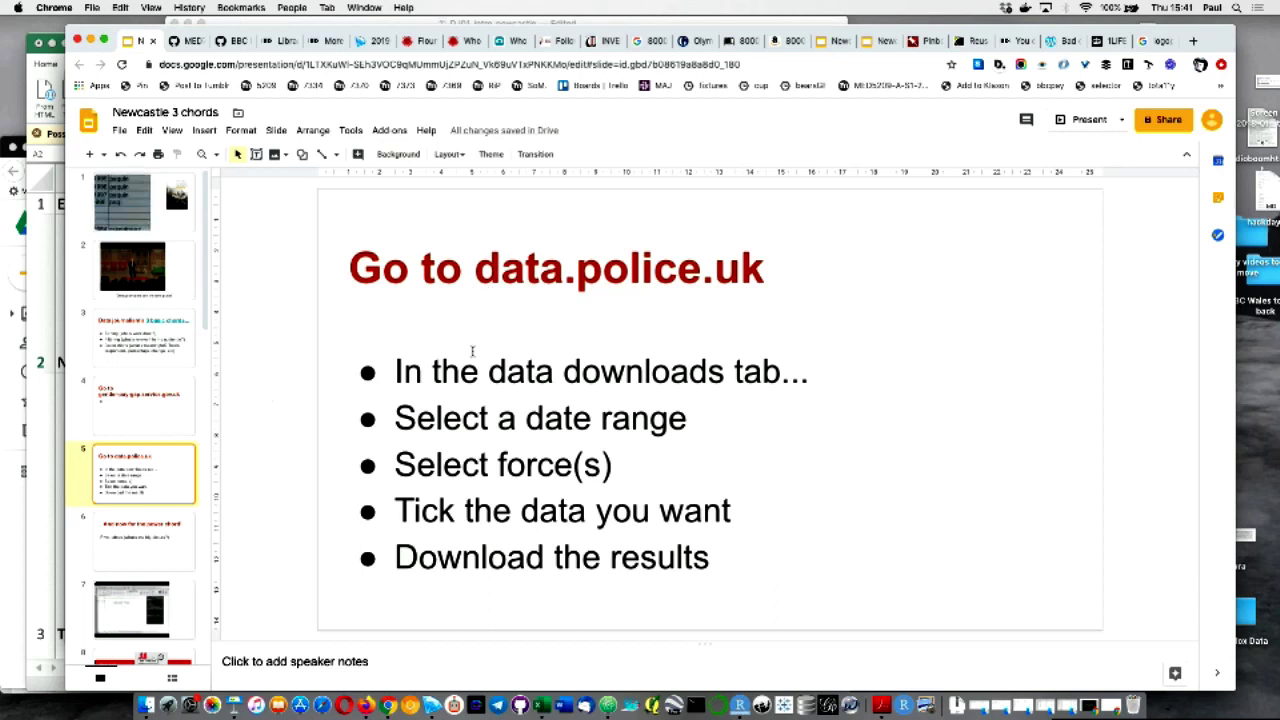
pyautogui.click(513, 364)
pyautogui.doubleClick(513, 370)
pyautogui.write('Data')
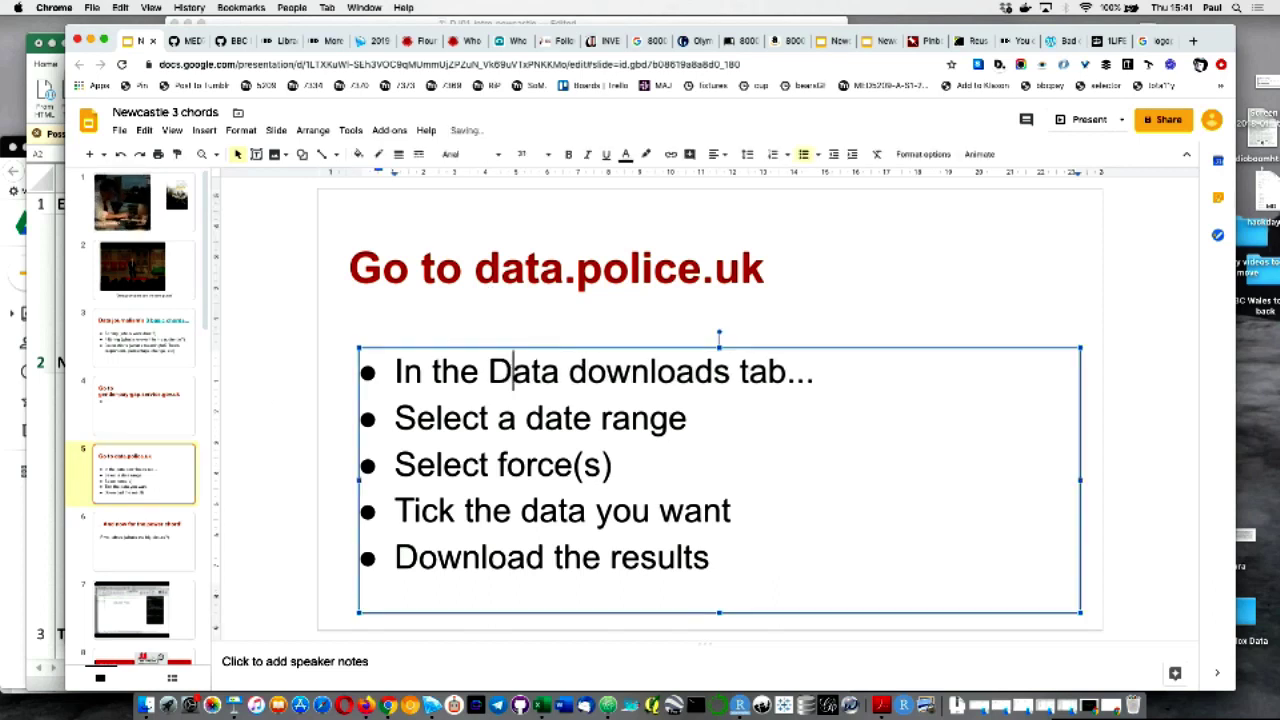
pyautogui.hotkey('alt', 'shift', 'Right')
pyautogui.press('BackSpace')
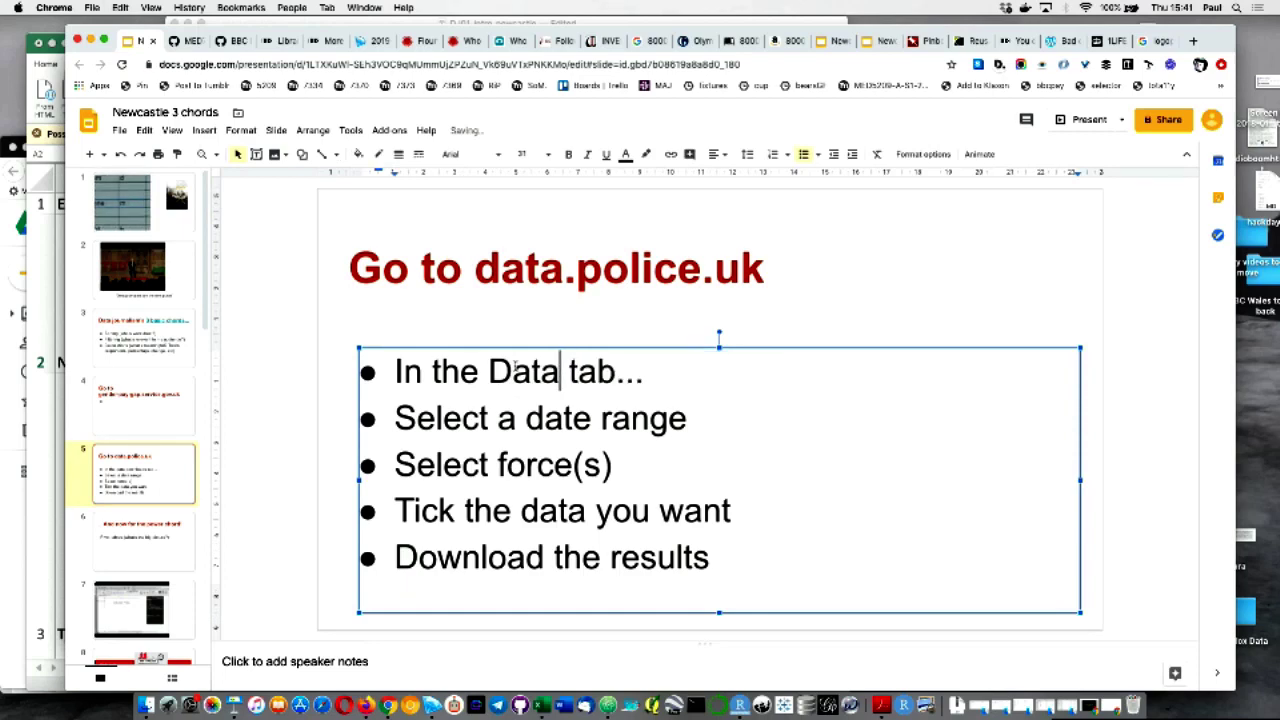
# - Extract the downloaded police zip, show the "2020-01 2" folder, and open the Northumbria stop-and-search CSV in Excel
pyautogui.press('super+grave')
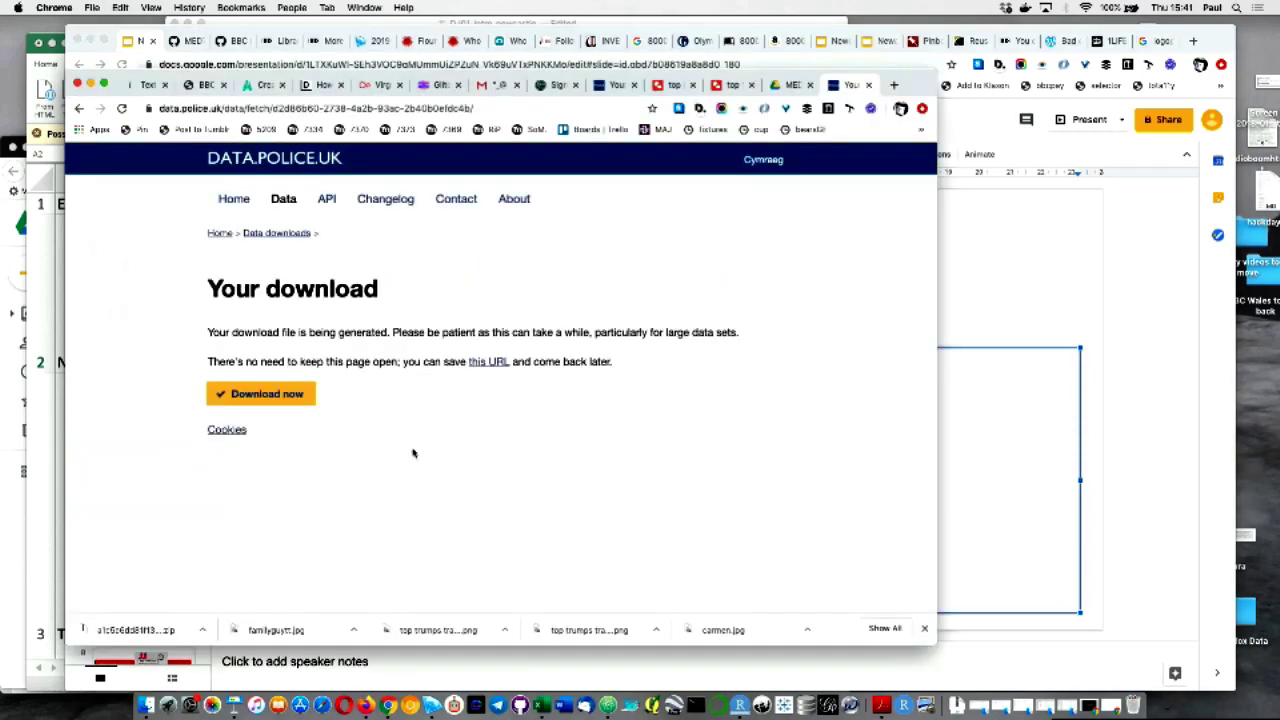
pyautogui.click(140, 630)
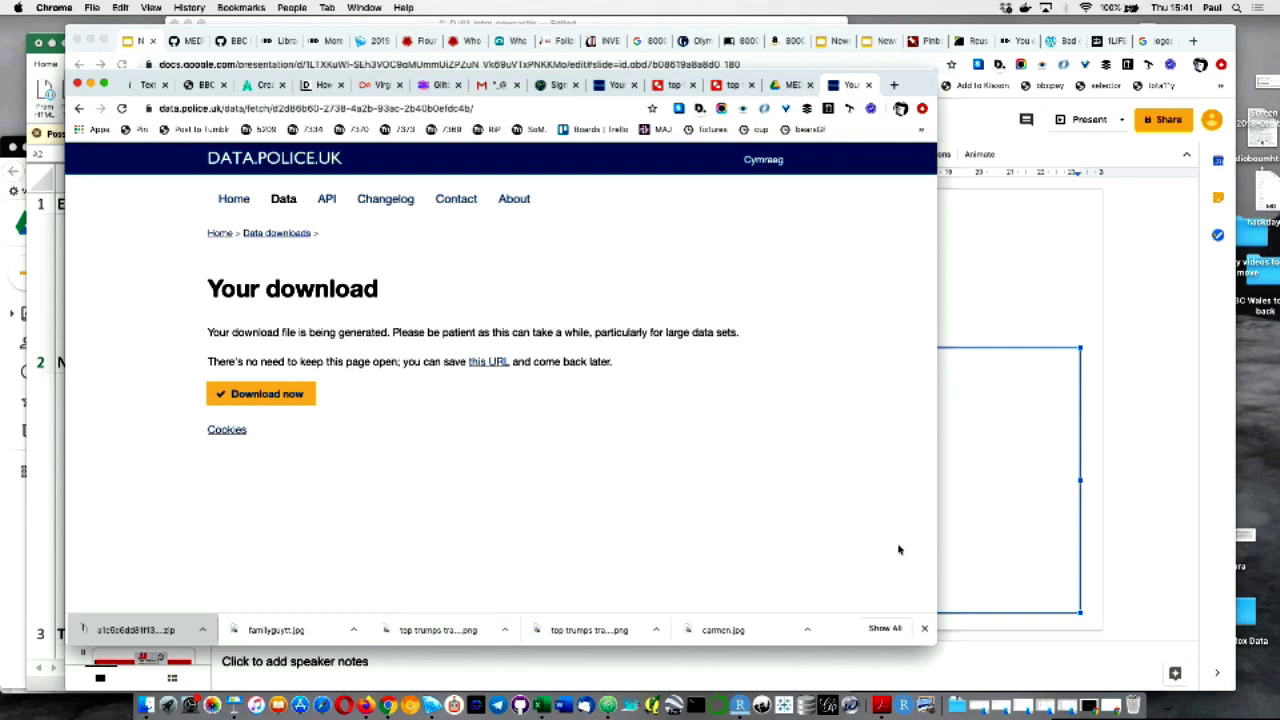
pyautogui.click(956, 706)
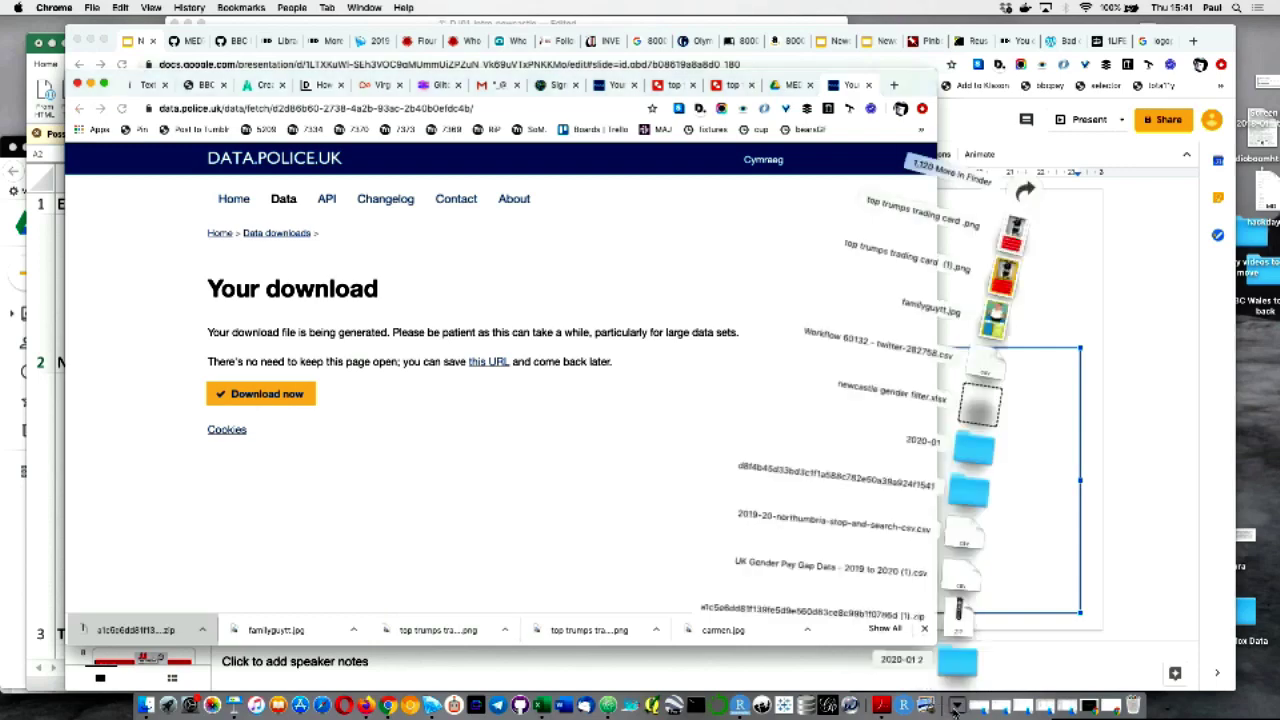
pyautogui.click(958, 665)
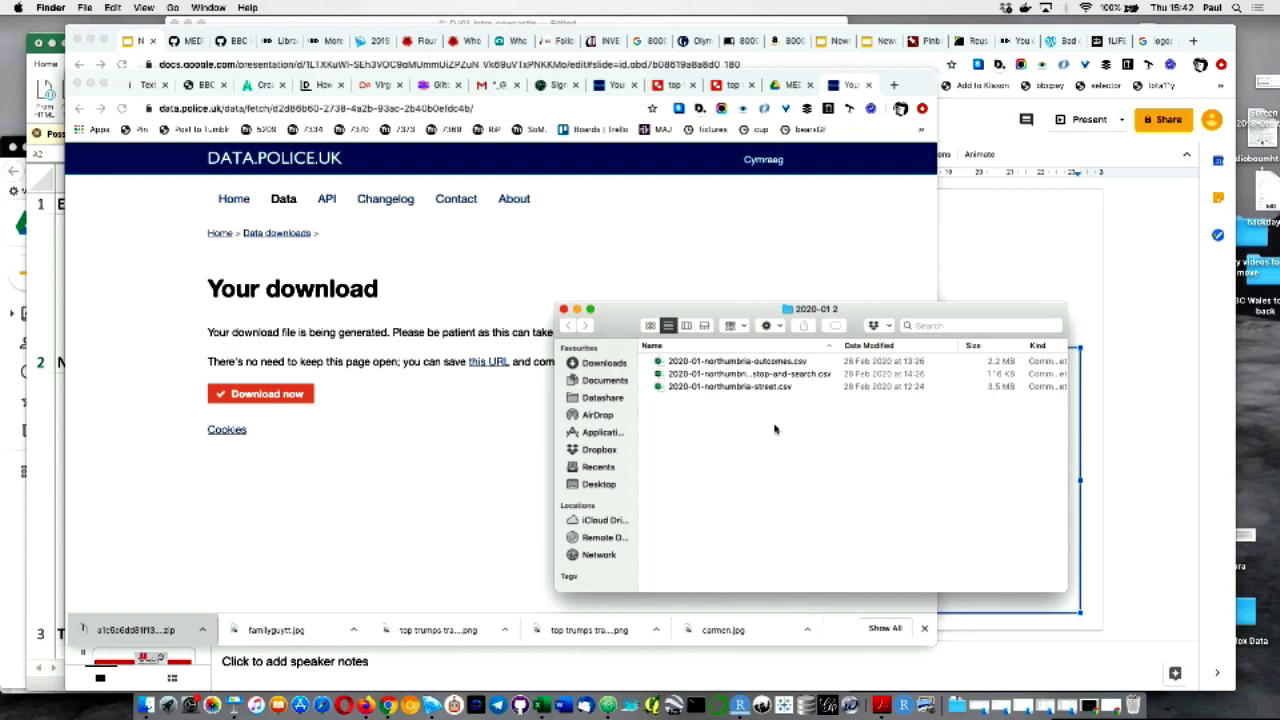
pyautogui.doubleClick(808, 374)
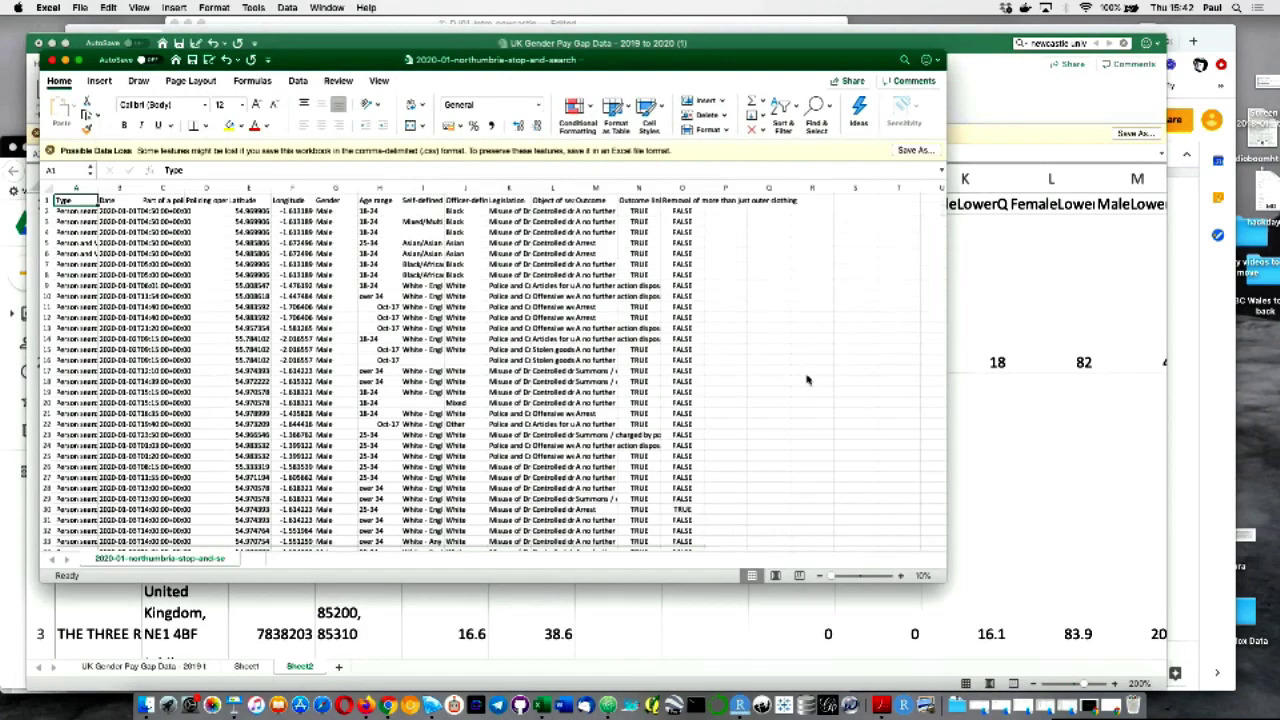
# - Zoom the stop-and-search sheet to 200% and enlarge its window to show more rows and columns
pyautogui.click(382, 82)
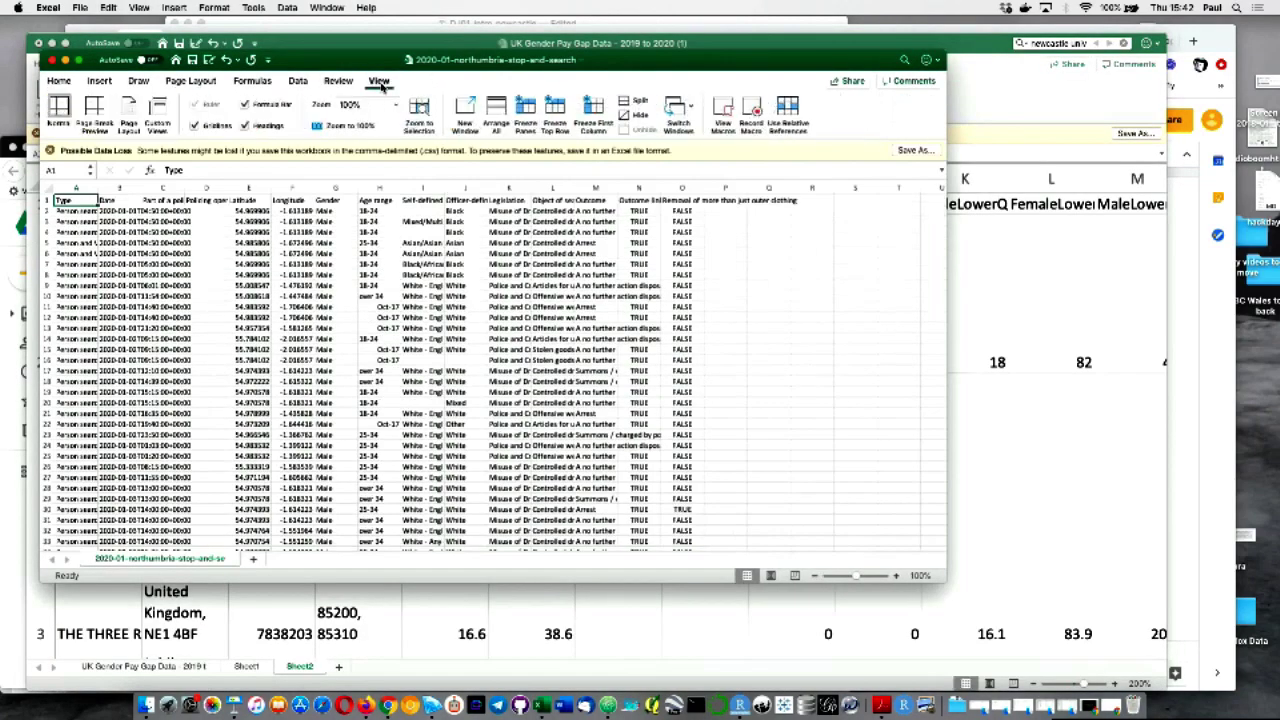
pyautogui.click(396, 106)
pyautogui.click(362, 120)
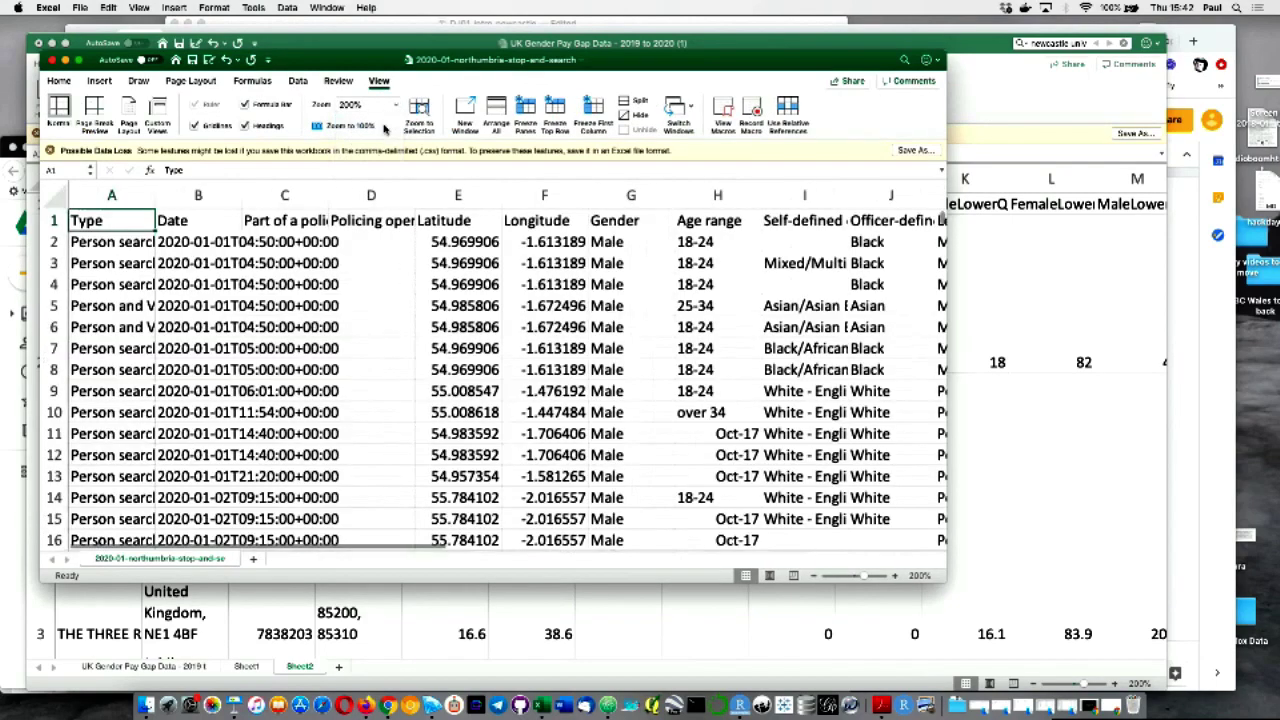
pyautogui.moveTo(953, 588); pyautogui.dragTo(1177, 680)
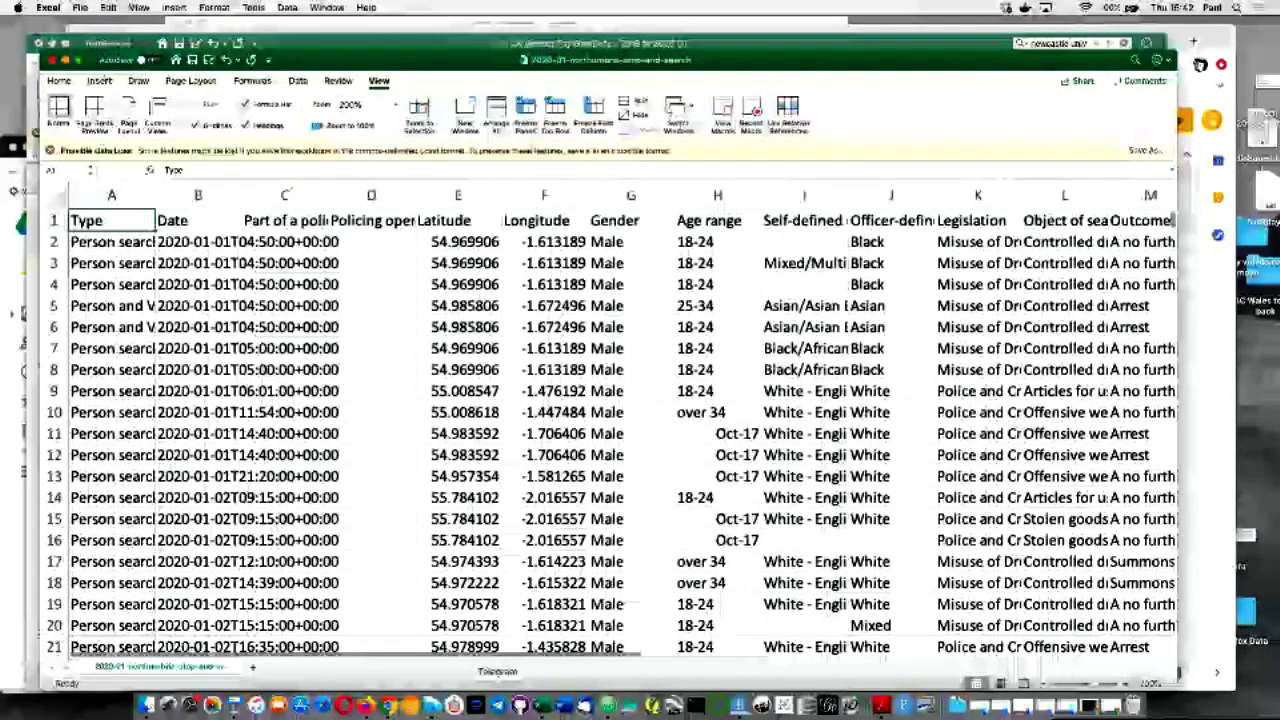
# - Look across the columns to Outcome, read its entries down to row 10, and return to cell A1
pyautogui.press('Right')
pyautogui.press('Right')
pyautogui.press('Right')
pyautogui.press('Right')
pyautogui.press('Right')
pyautogui.press('Right')
pyautogui.press('Right')
pyautogui.press('Right')
pyautogui.press('Right')
pyautogui.press('Right')
pyautogui.press('Right')
pyautogui.press('Right')
pyautogui.press('Right')
pyautogui.press('Left')
pyautogui.press('Down')
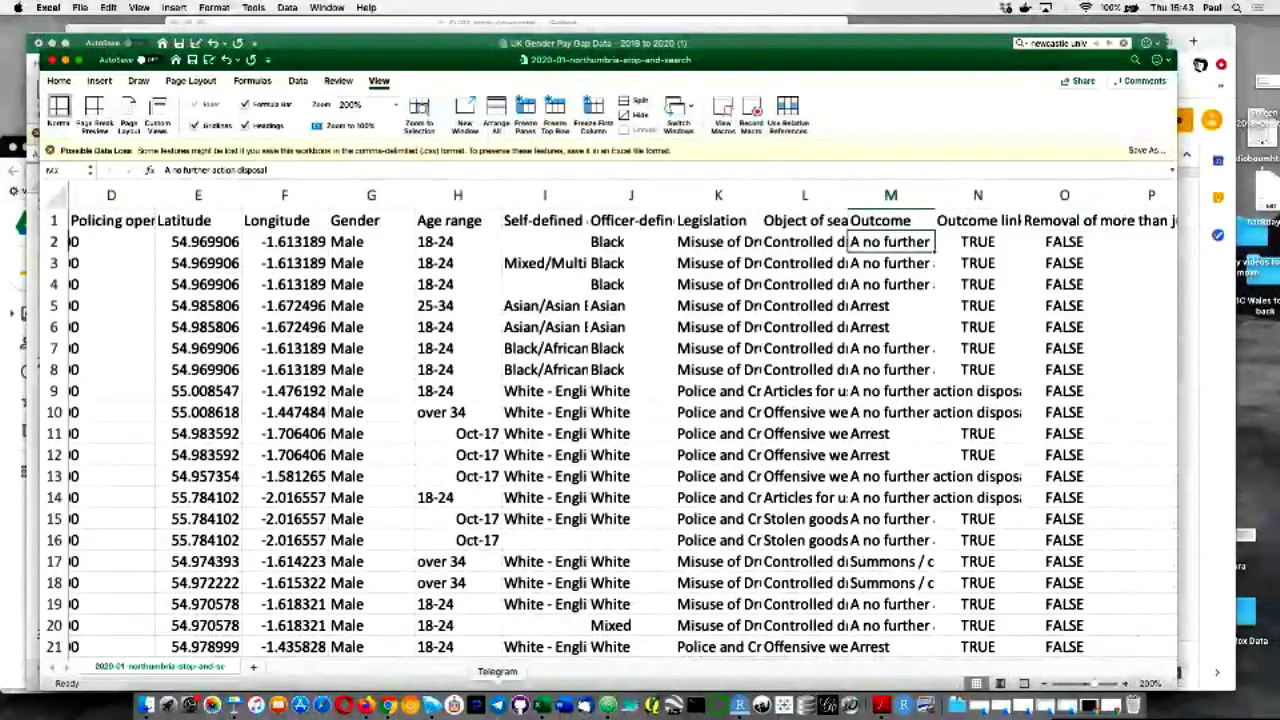
pyautogui.press('Down')
pyautogui.press('Down')
pyautogui.press('Down')
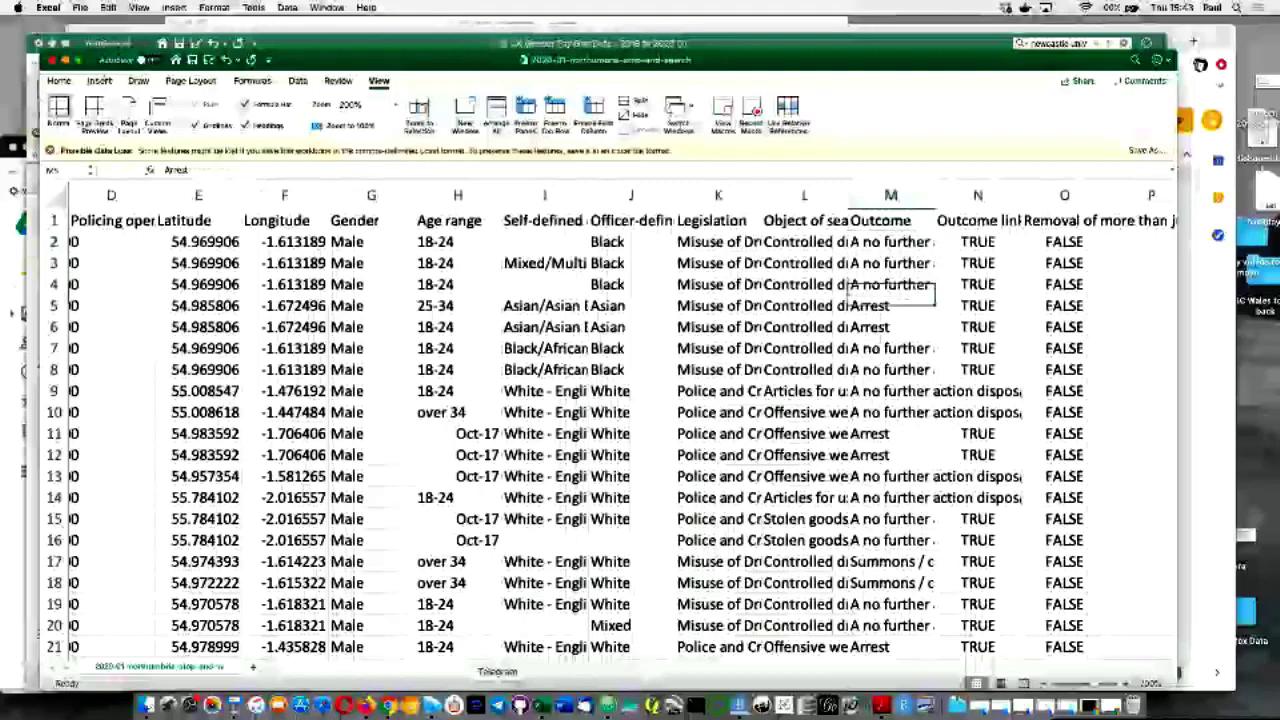
pyautogui.press('Down')
pyautogui.press('Down')
pyautogui.press('Down')
pyautogui.press('Down')
pyautogui.press('Down')
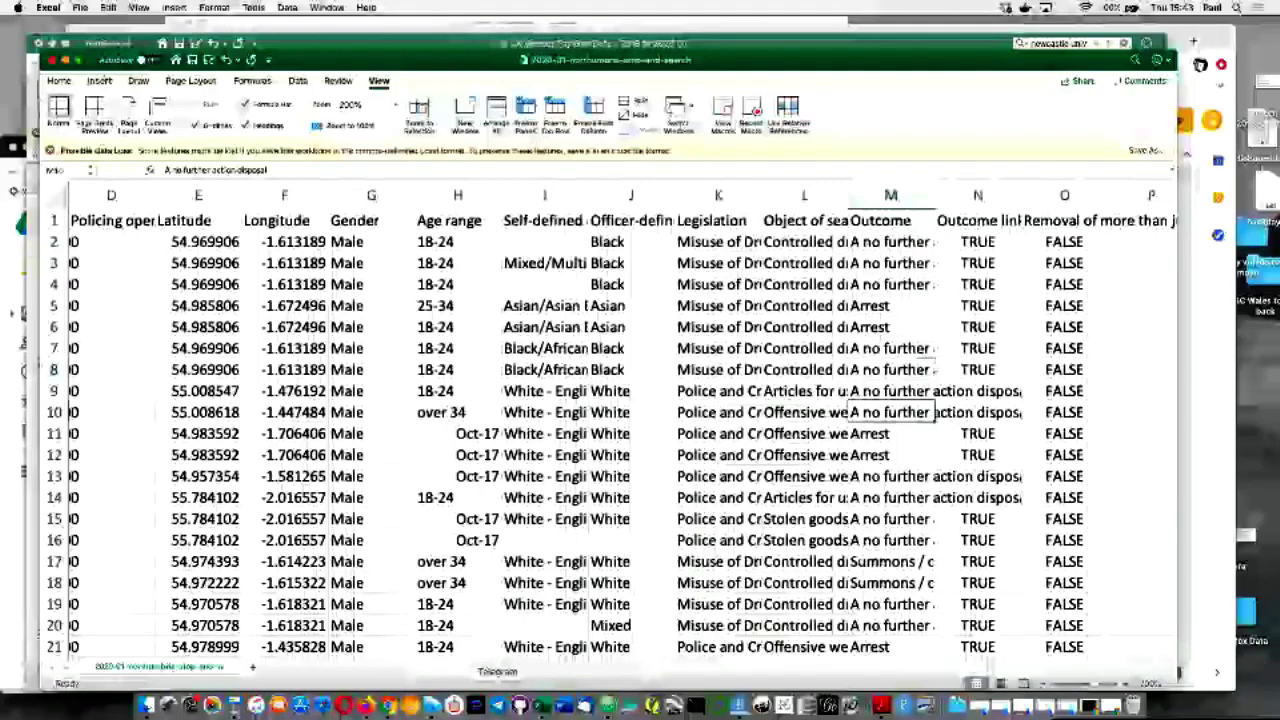
pyautogui.press('super+Up')
pyautogui.press('super+Left')
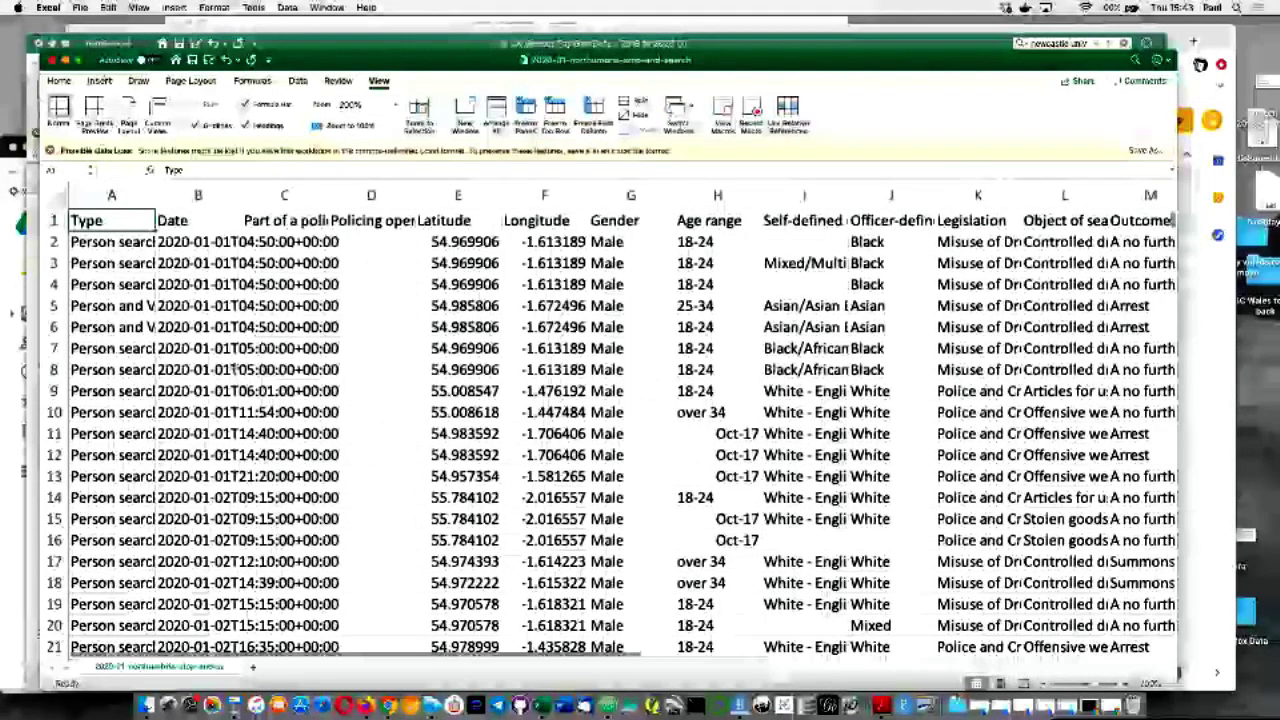
# - Widen the Type column to show more of its entries and select cell A3
pyautogui.moveTo(155, 194); pyautogui.dragTo(213, 194)
pyautogui.click(168, 248)
pyautogui.click(170, 261)
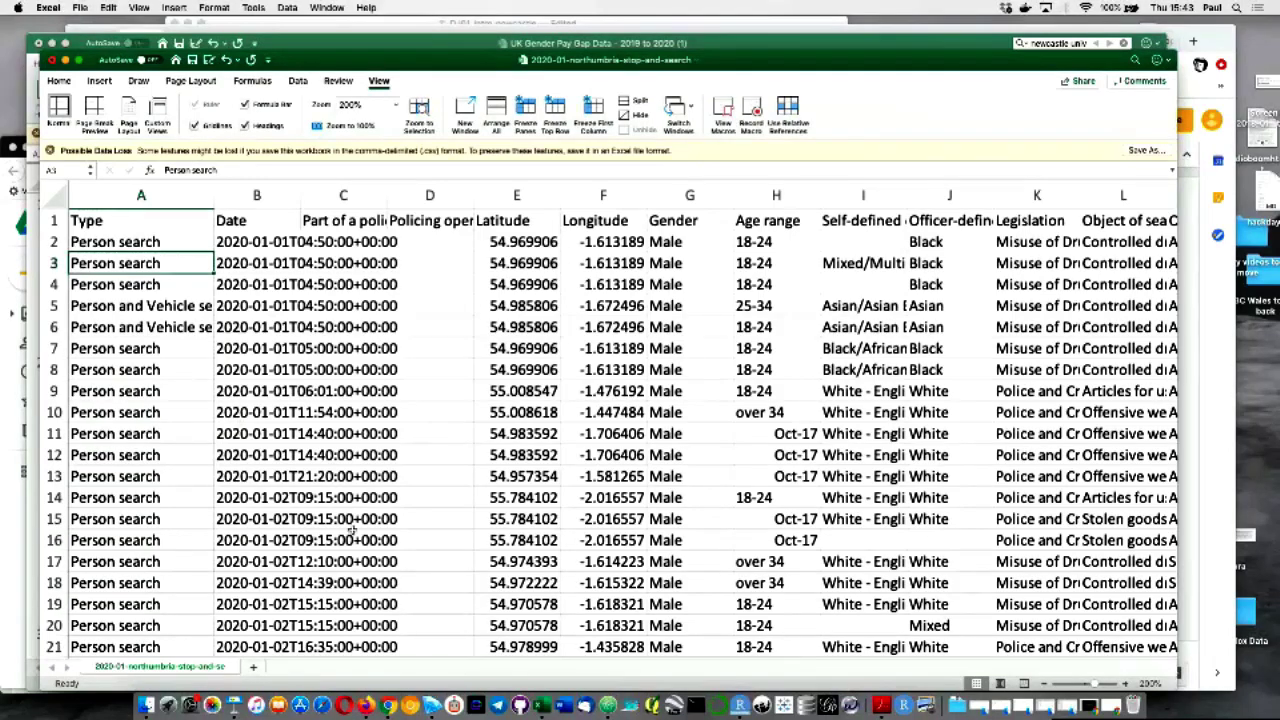
# - Try to replace the date in the Age range cell H11 with 10-17
pyautogui.click(760, 433)
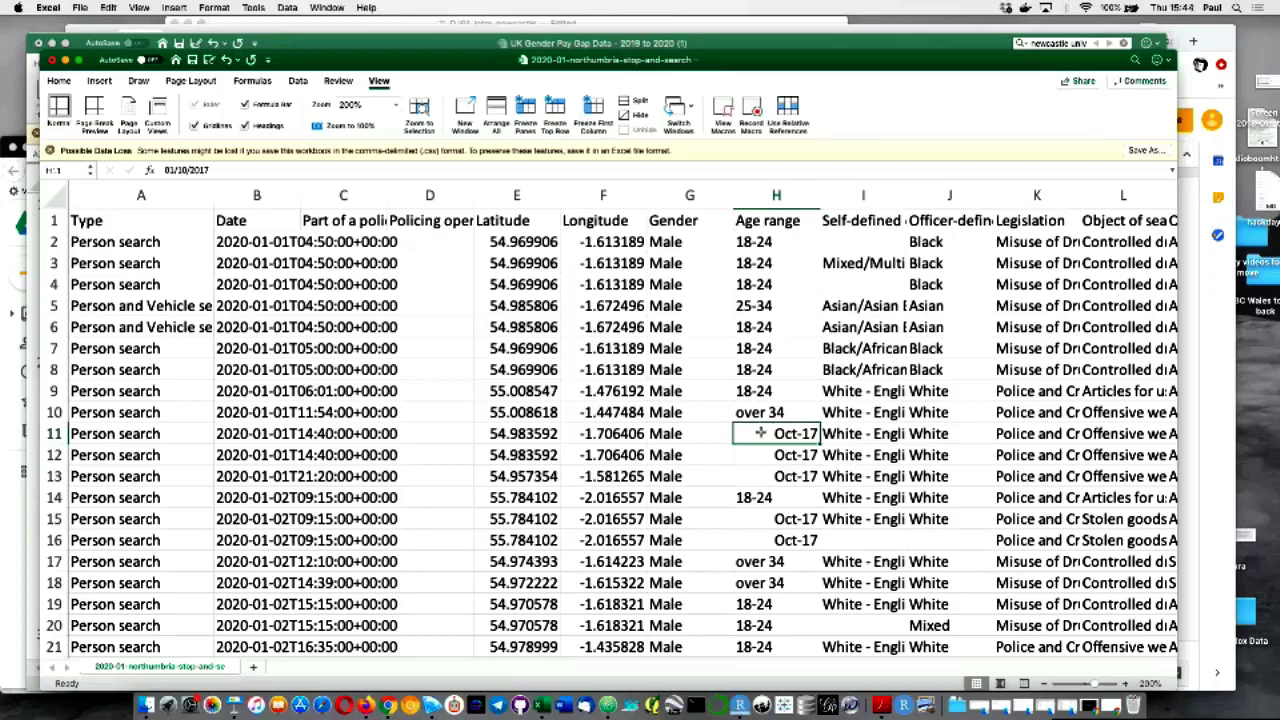
pyautogui.write('10-17')
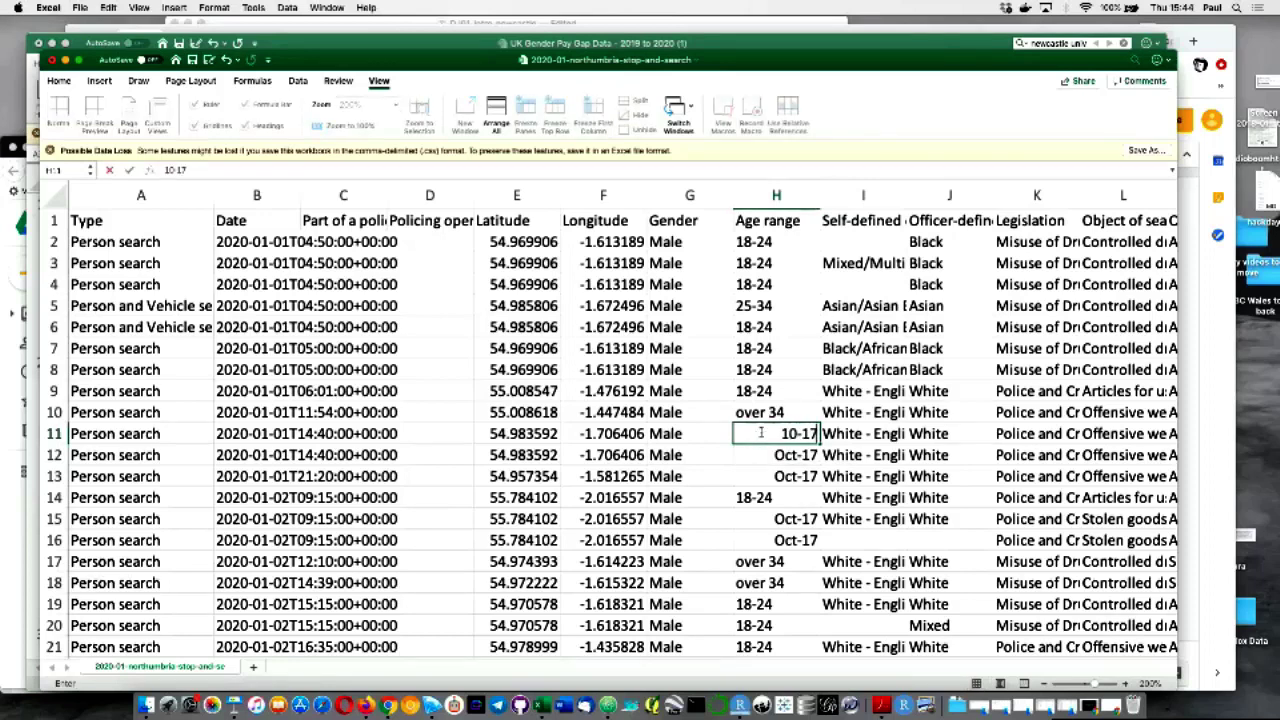
pyautogui.press('Return')
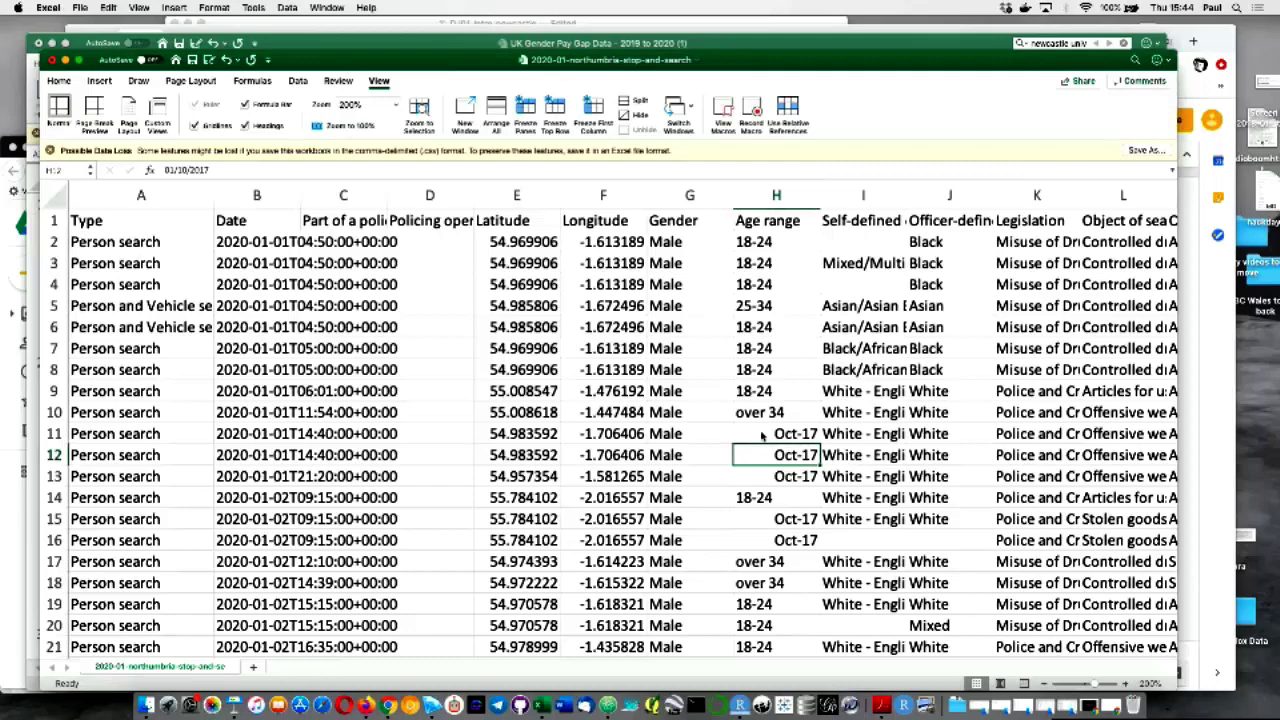
# - Read the headers from Age range through the self-defined and officer-defined ethnicity columns to Legislation
pyautogui.hotkey('ctrl', 'Up')
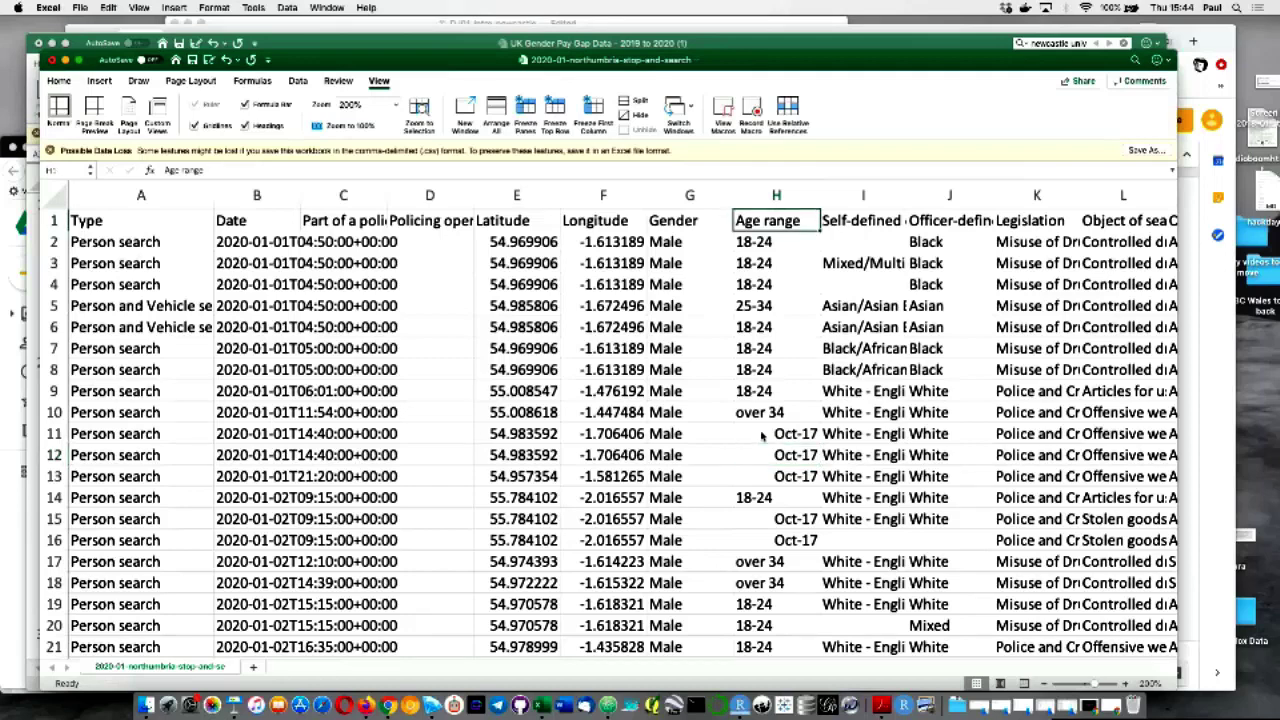
pyautogui.press('Right')
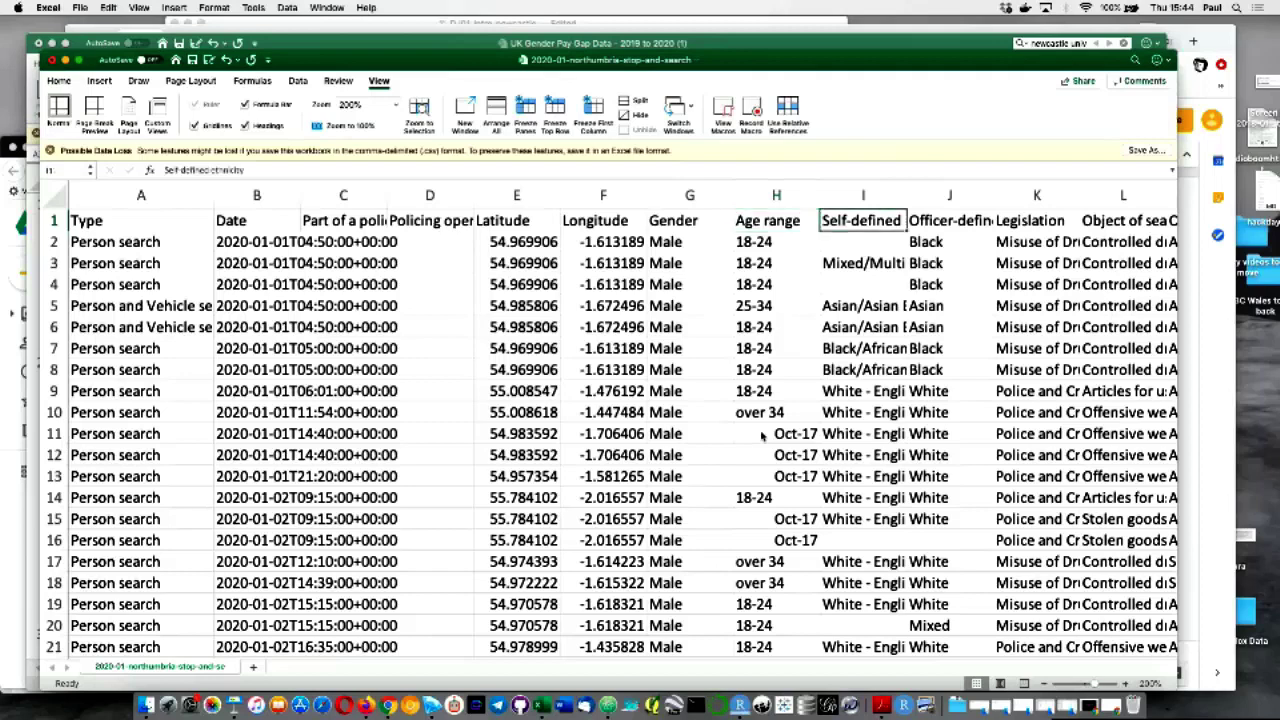
pyautogui.press('Right')
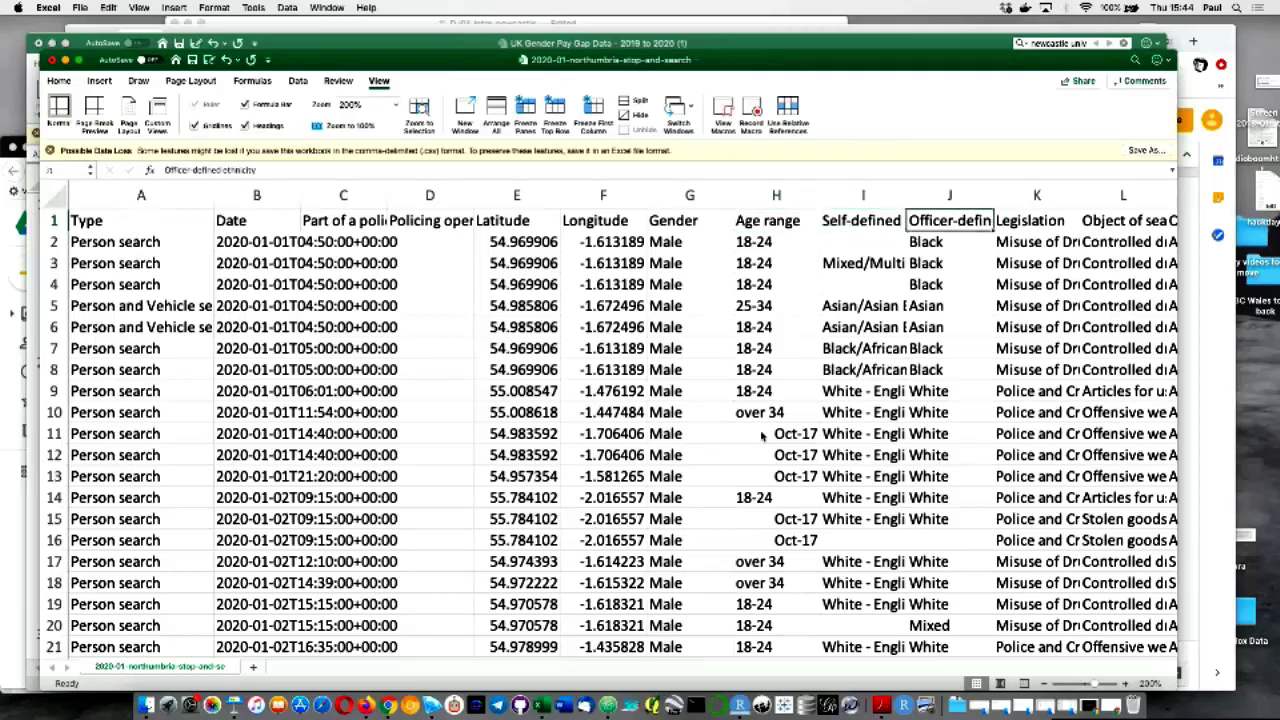
pyautogui.press('Left')
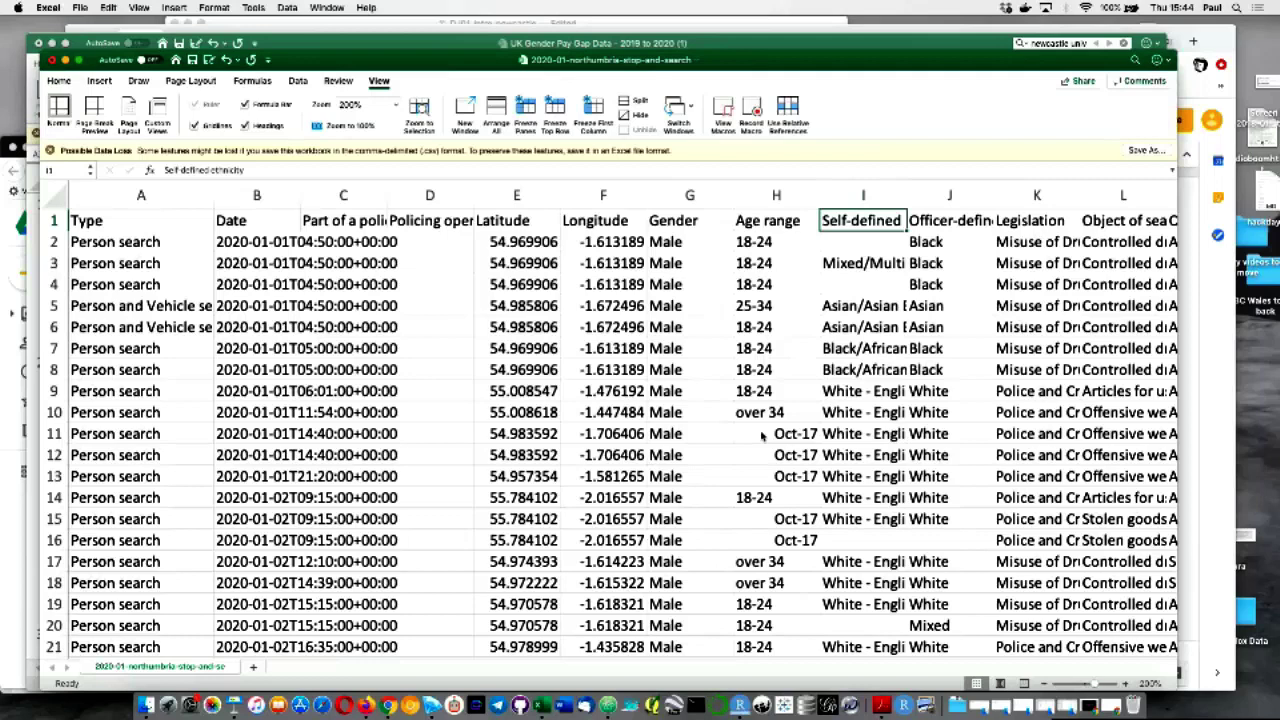
pyautogui.press('Right')
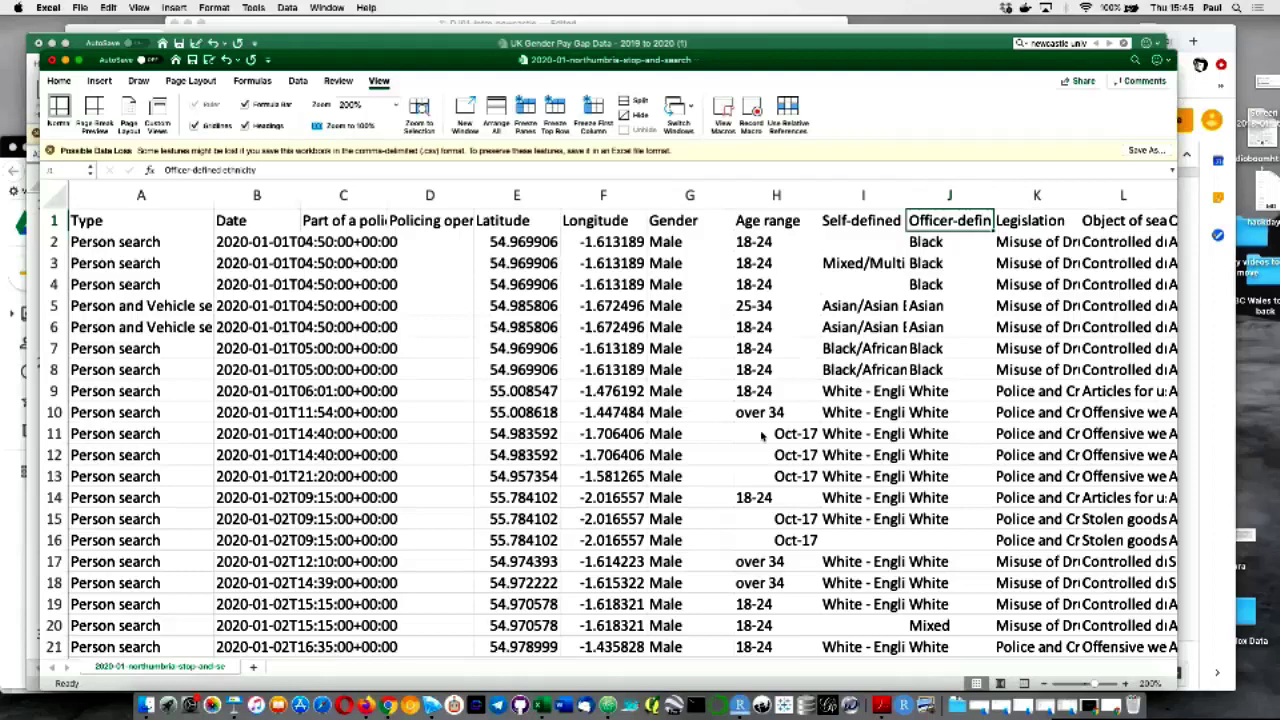
pyautogui.press('Right')
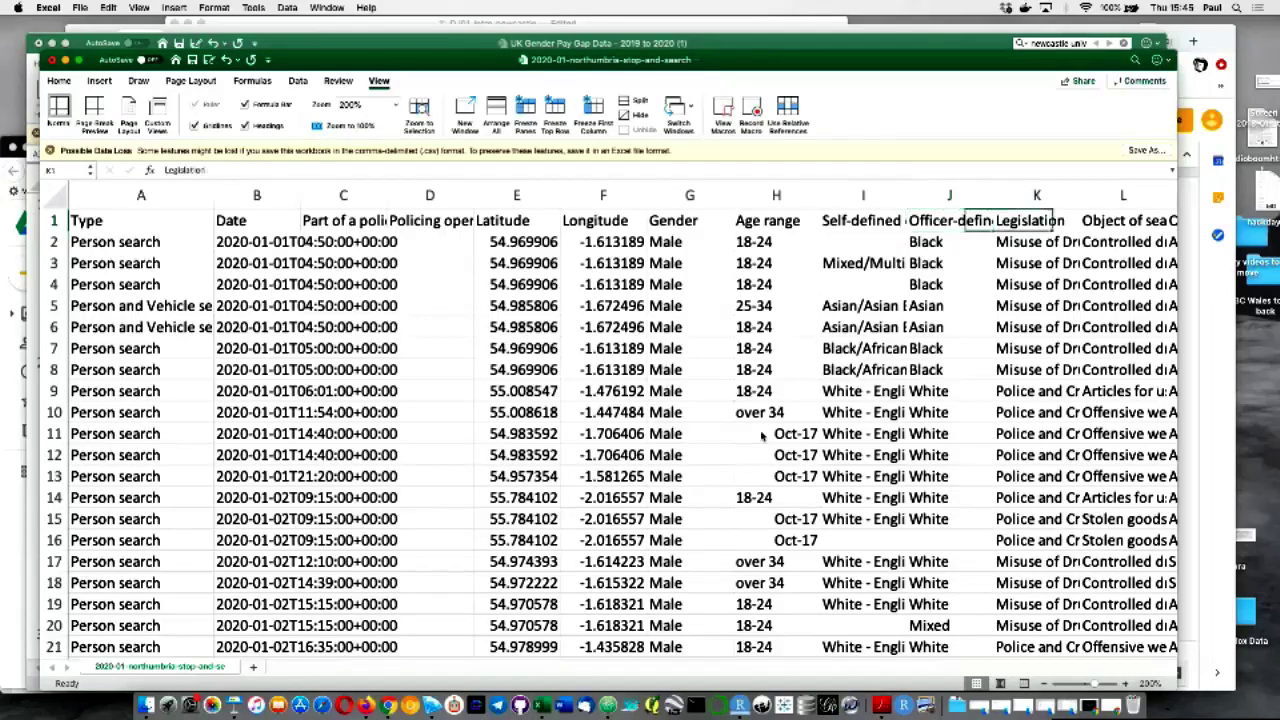
# - Widen the Legislation and Object of search columns, and select the "Outcome linked to object of search" header
pyautogui.hscroll(3, 762, 435)
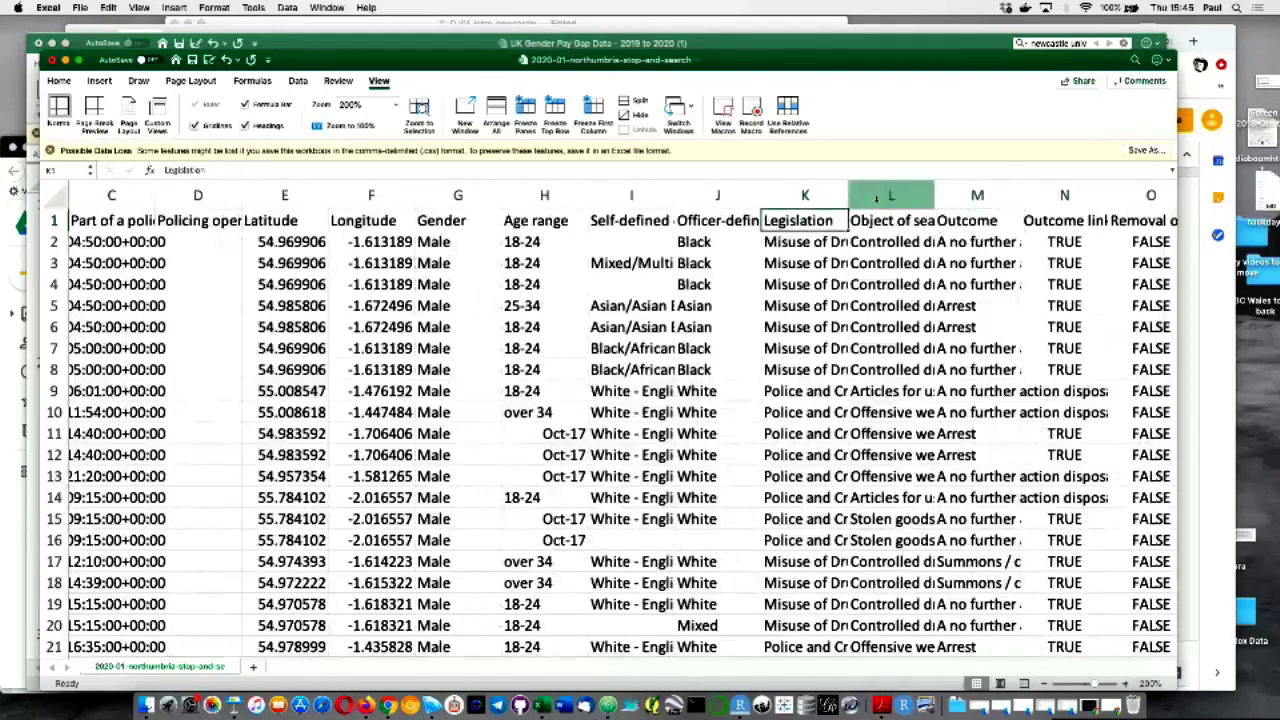
pyautogui.moveTo(849, 195); pyautogui.dragTo(940, 195)
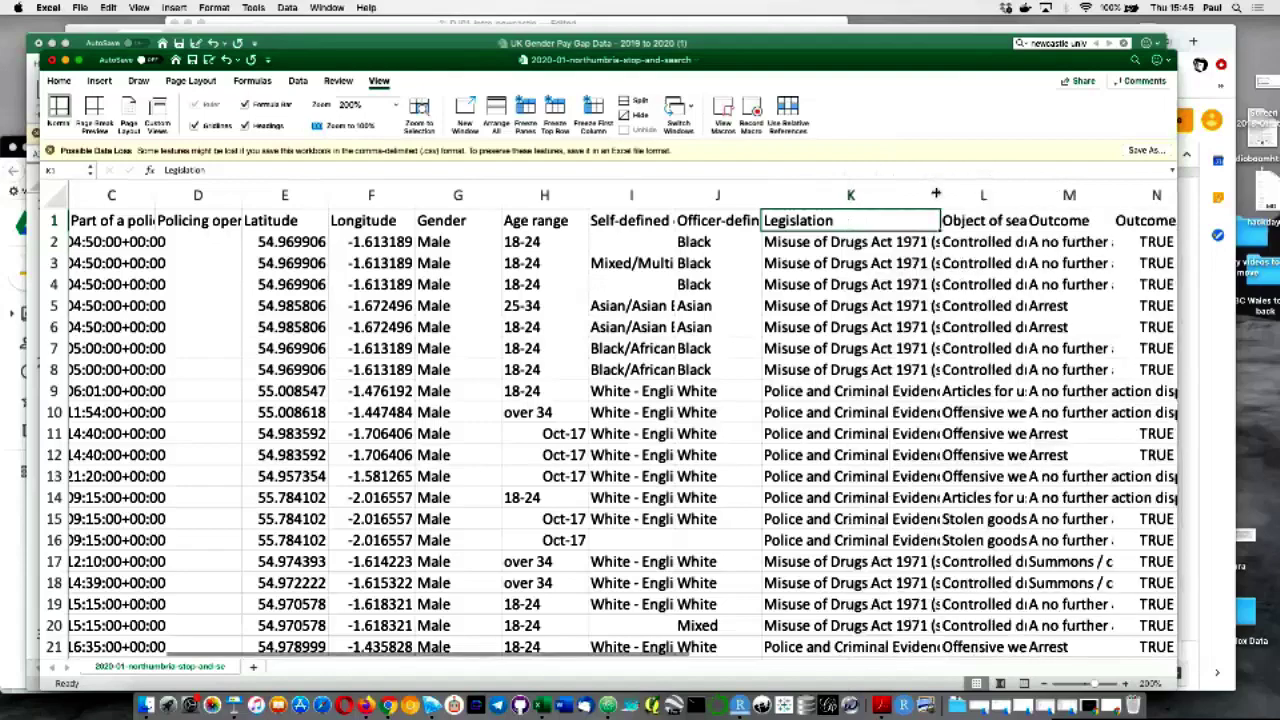
pyautogui.moveTo(1027, 195); pyautogui.dragTo(1090, 196)
pyautogui.press('Right')
pyautogui.press('Right')
pyautogui.press('Right')
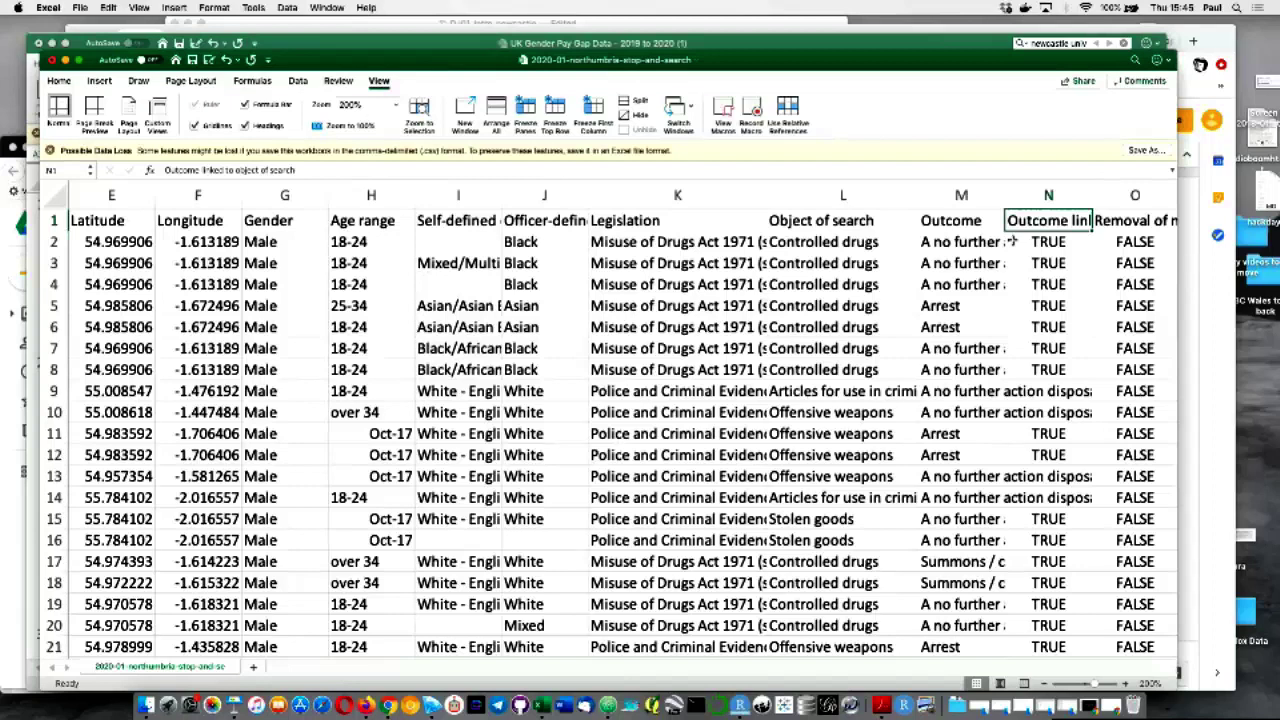
# - Return to the start of the sheet and widen the Date column to fit the full timestamps
pyautogui.hotkey('ctrl', 'Home')
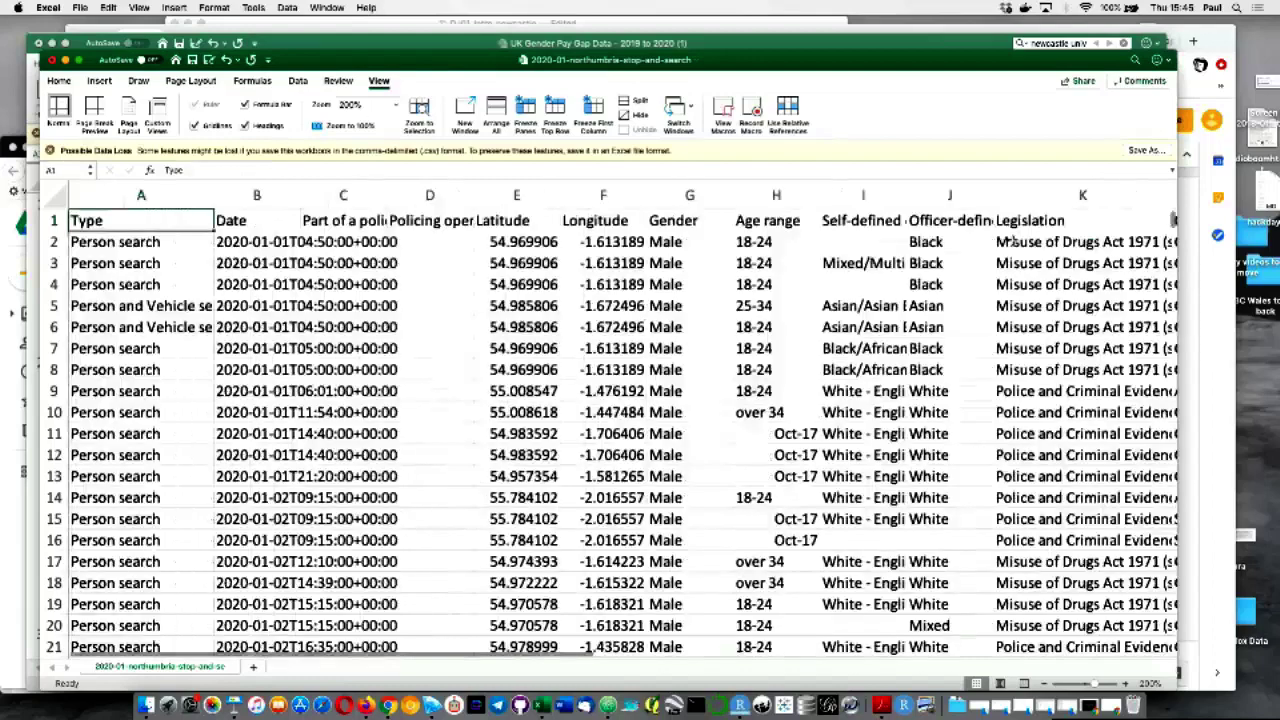
pyautogui.press('Right')
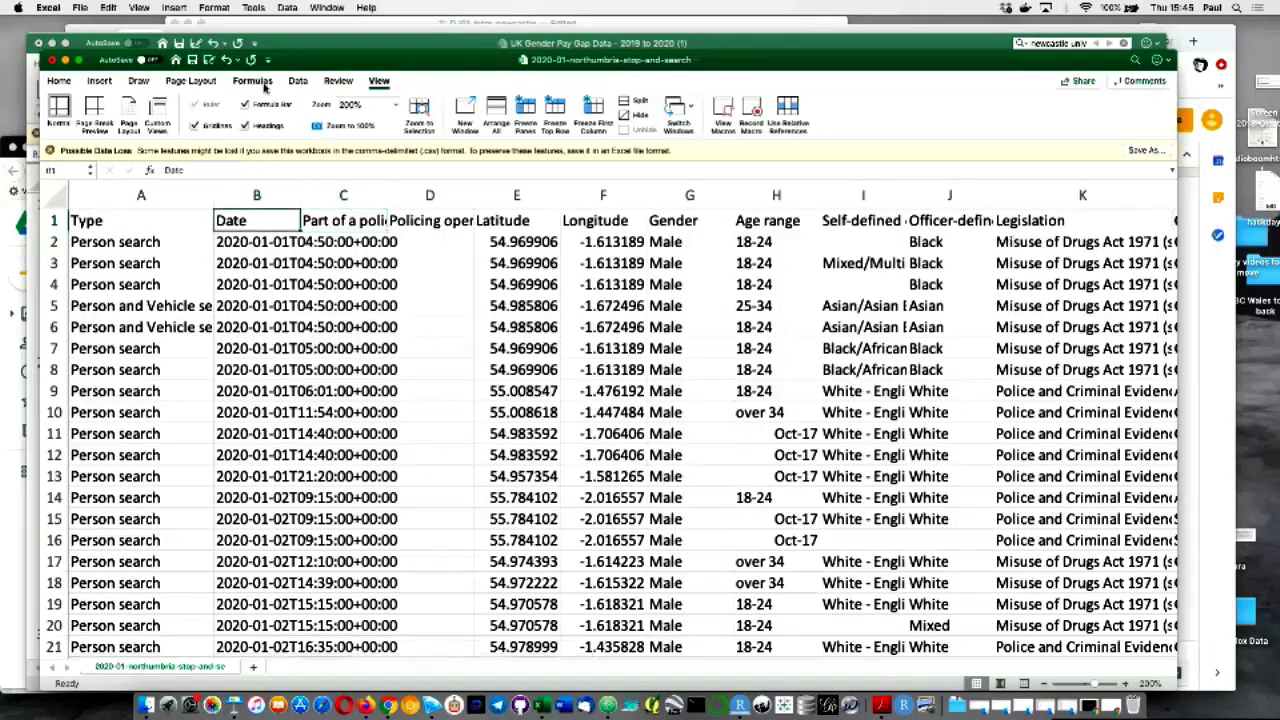
pyautogui.moveTo(298, 197); pyautogui.dragTo(422, 195)
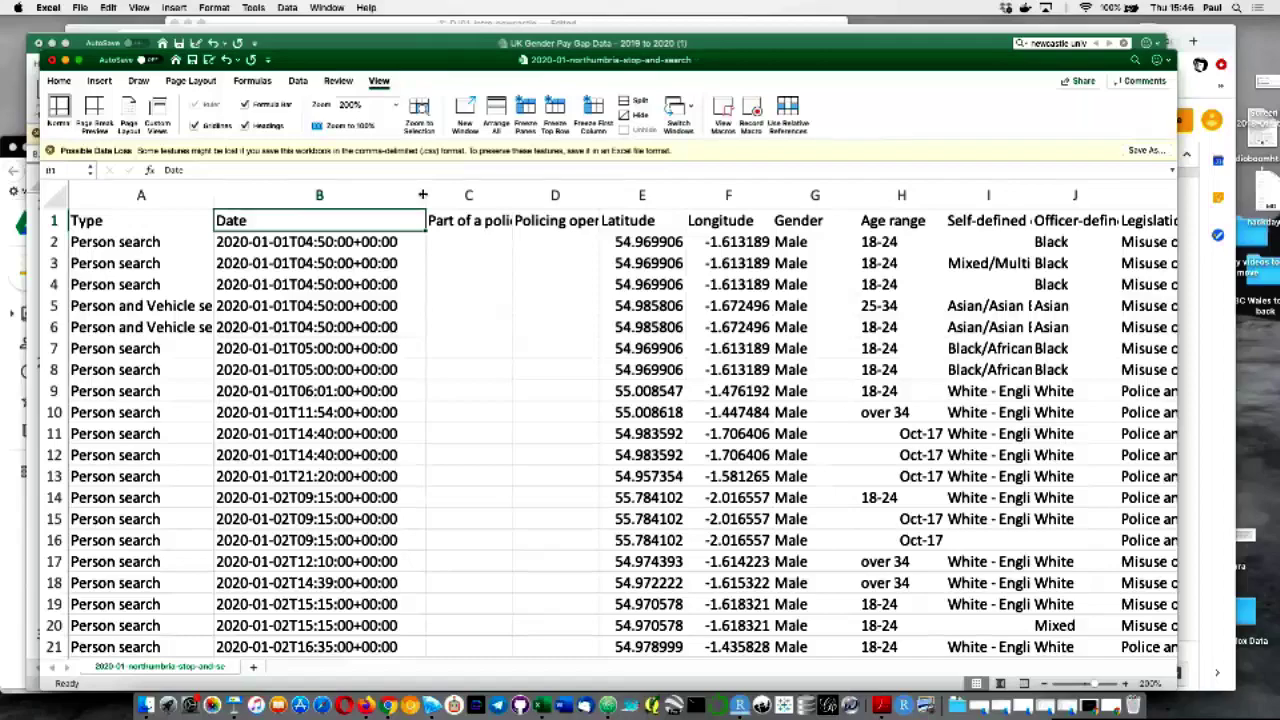
# - Review the headers from Date across to the end of the table, finishing in cell P1
pyautogui.press('Right')
pyautogui.press('Right')
pyautogui.press('Right')
pyautogui.press('Right')
pyautogui.press('Right')
pyautogui.press('Right')
pyautogui.press('Right')
pyautogui.press('Right')
pyautogui.press('Right')
pyautogui.press('Right')
pyautogui.press('Right')
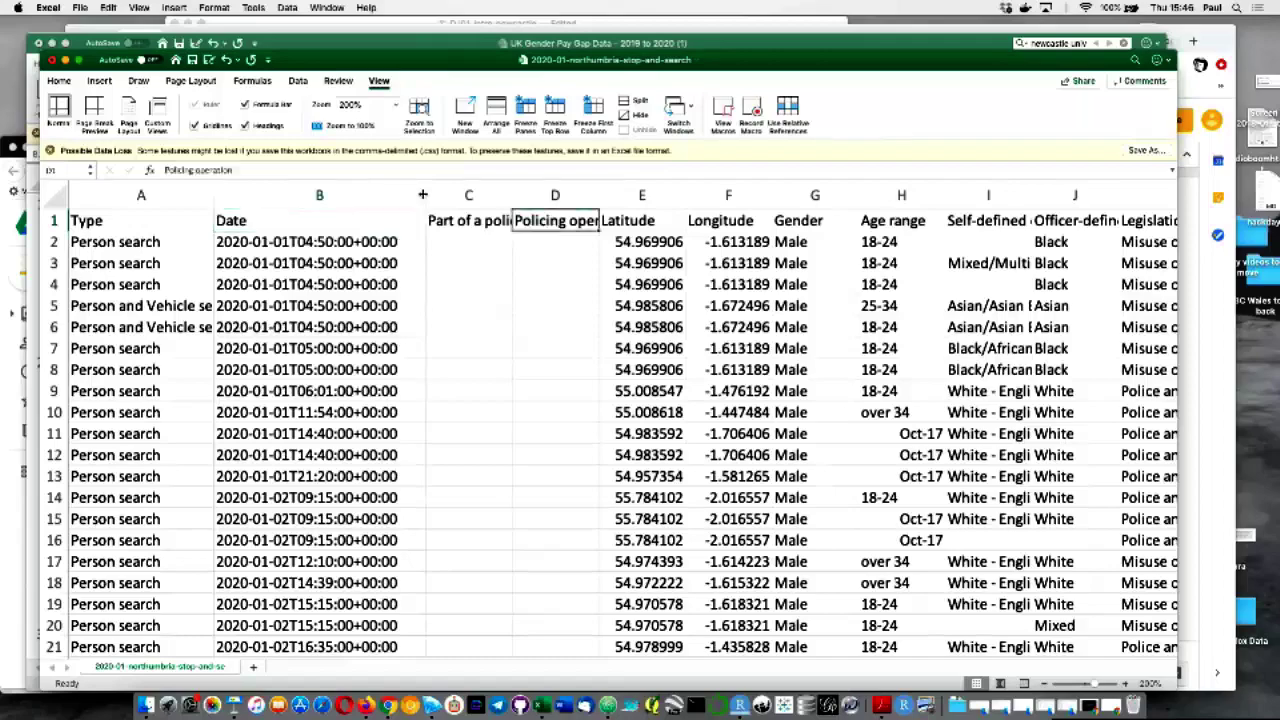
pyautogui.press('Right')
pyautogui.press('Right')
pyautogui.press('Right')
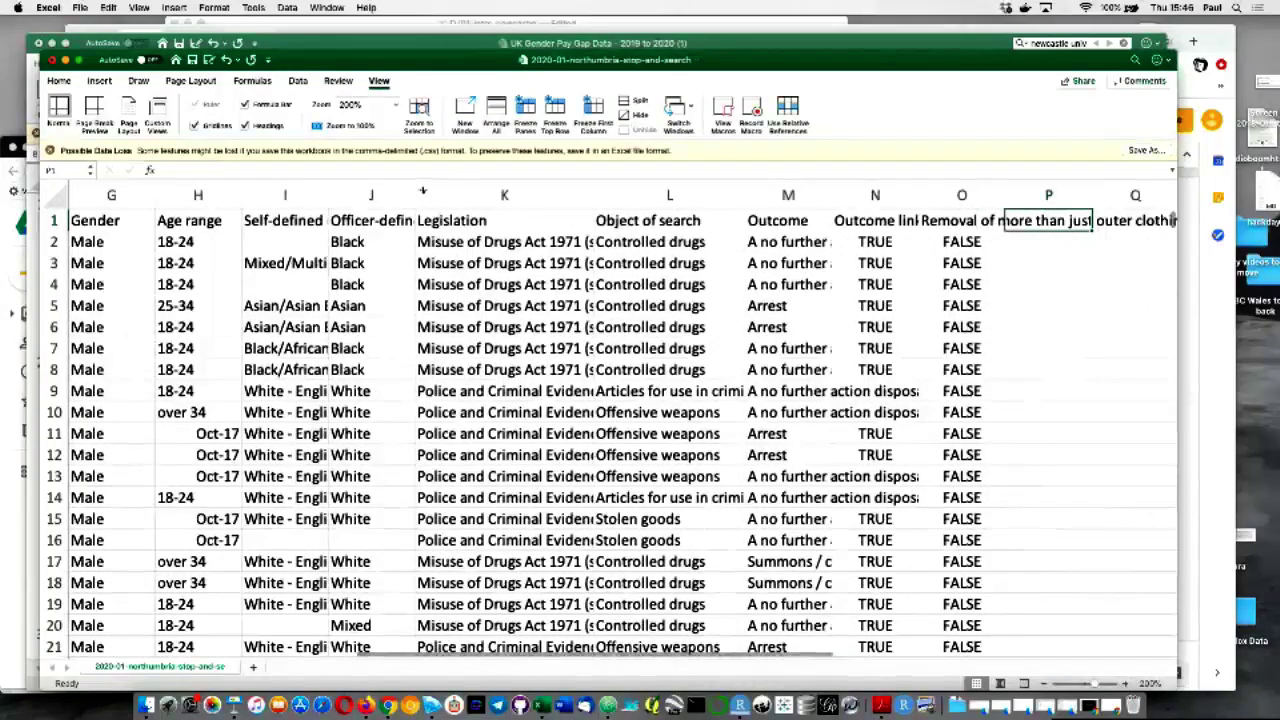
# - Check the last header, "Removal of more than just outer clothing", and widen the "Outcome linked to object of search" column
pyautogui.click(962, 221)
pyautogui.press('Right')
pyautogui.press('Right')
pyautogui.press('Right')
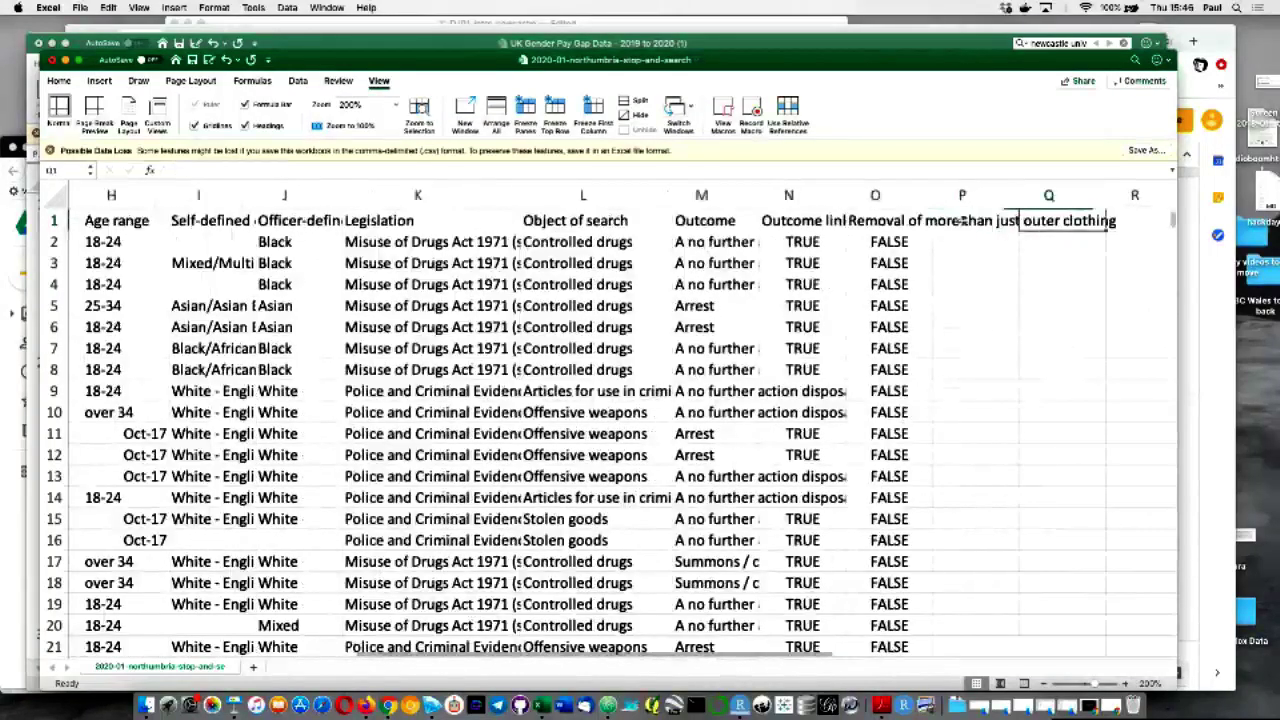
pyautogui.press('Left')
pyautogui.press('Left')
pyautogui.press('Left')
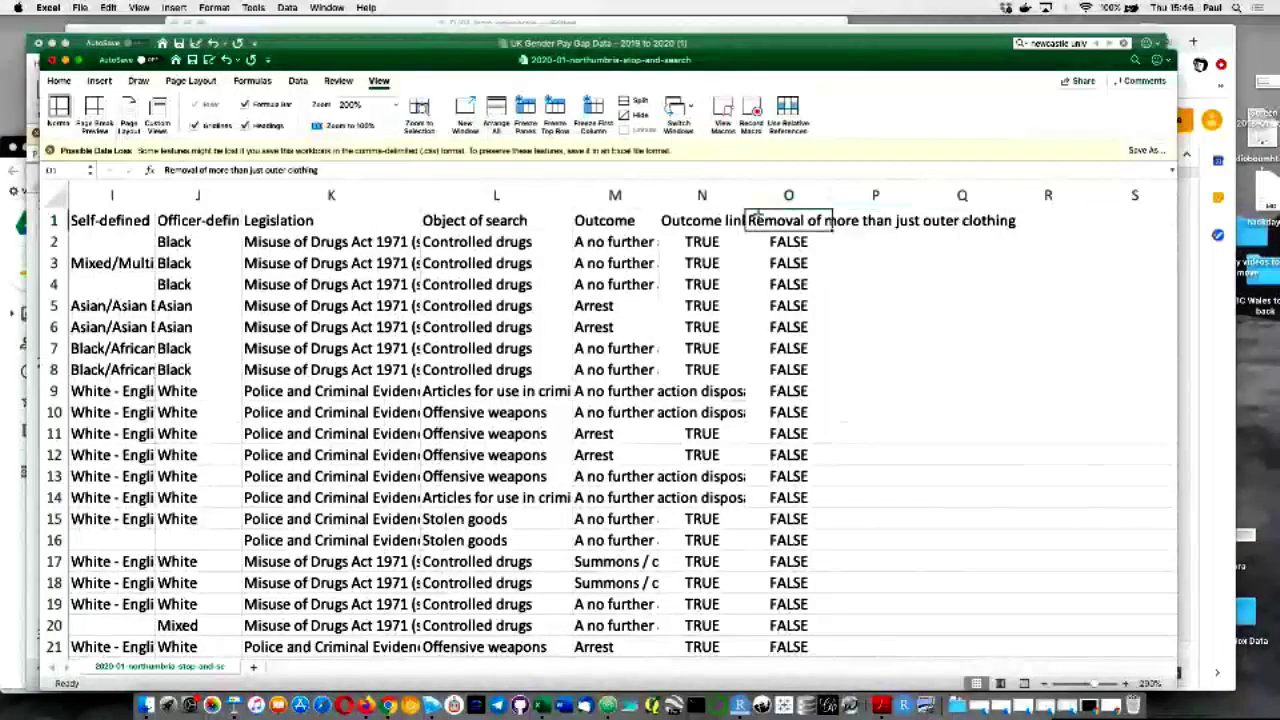
pyautogui.click(703, 222)
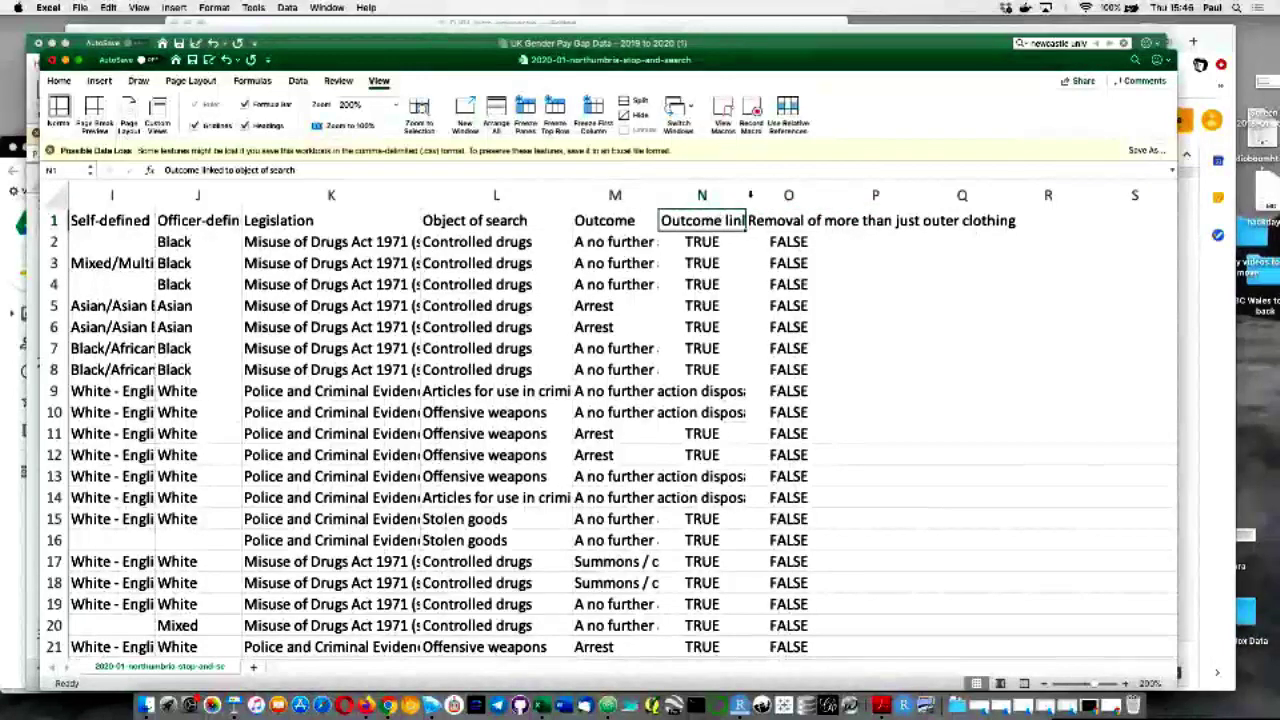
pyautogui.moveTo(747, 194); pyautogui.dragTo(819, 193)
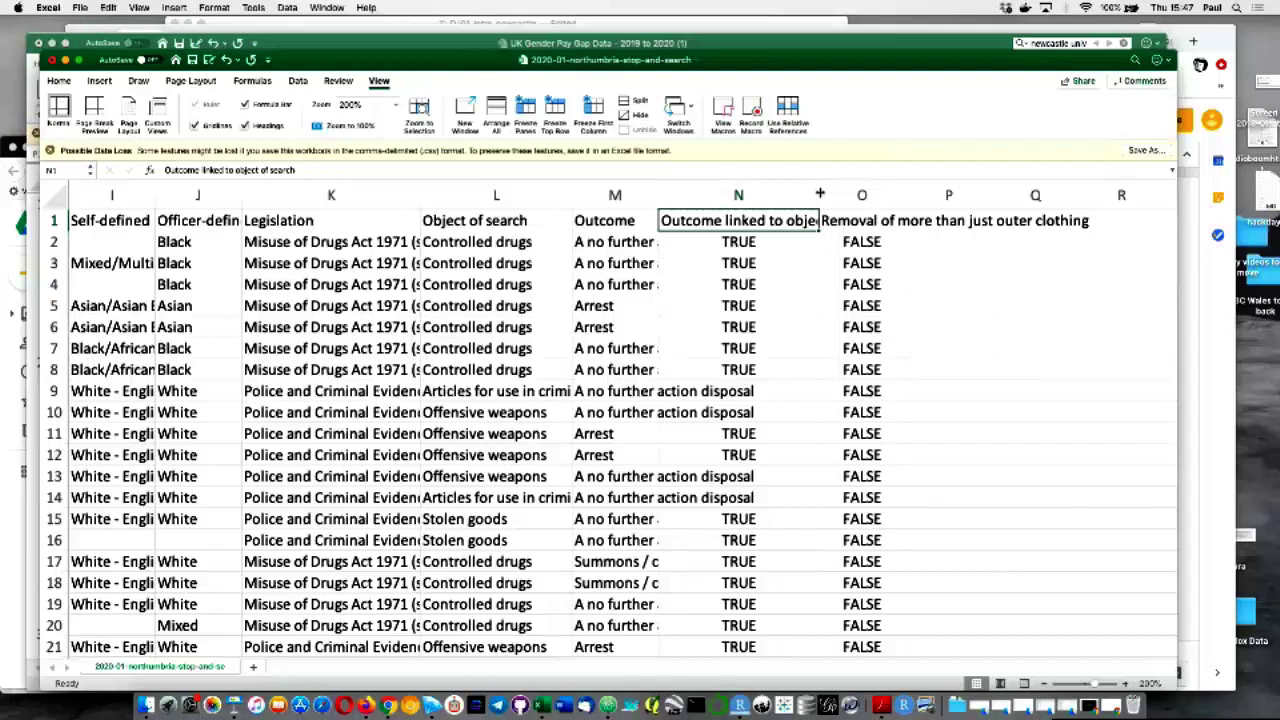
# - Examine the Legislation entries from row 2 down to row 11 and return to the Legislation header
pyautogui.press('Right')
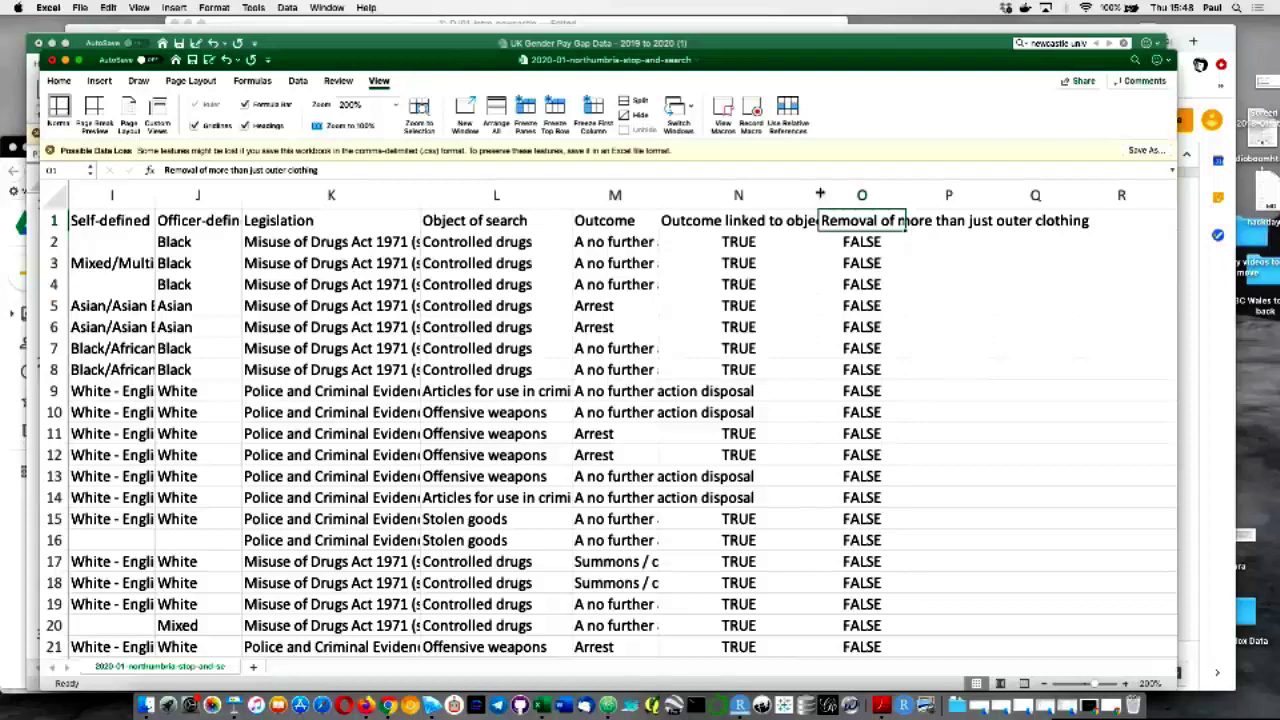
pyautogui.press('Down')
pyautogui.press('Left')
pyautogui.press('Left')
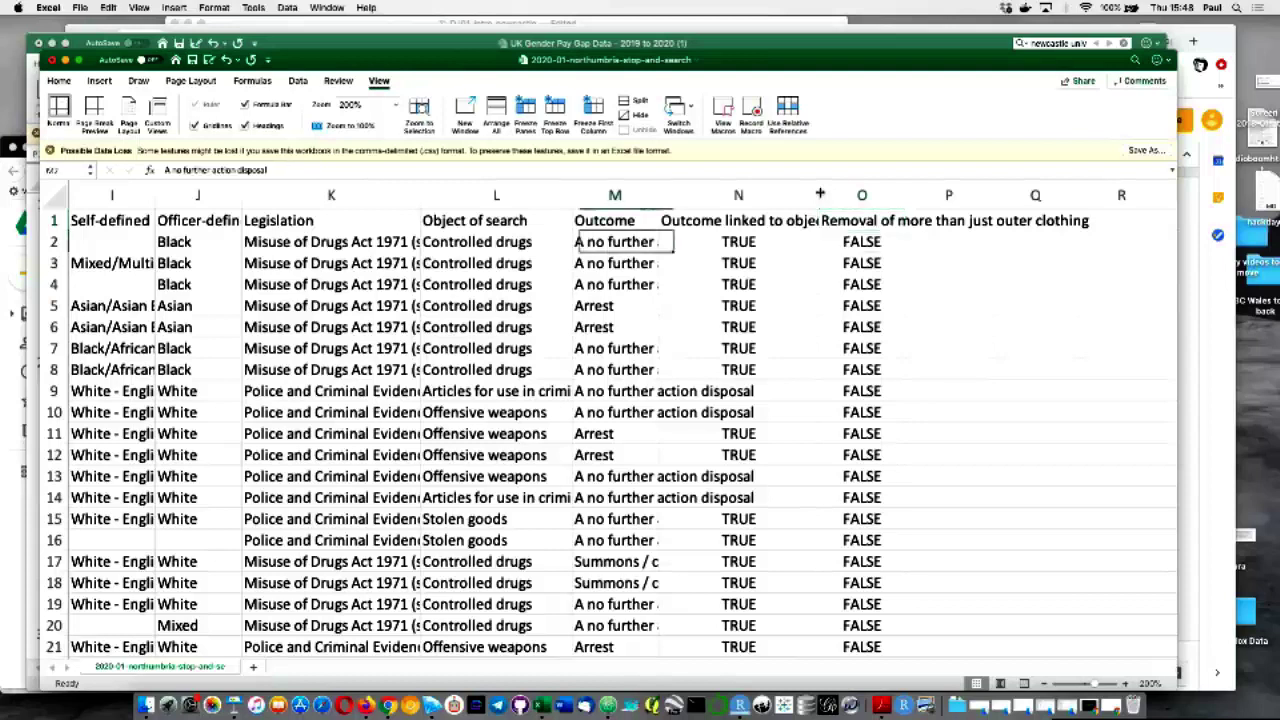
pyautogui.press('Left')
pyautogui.press('Left')
pyautogui.press('Left')
pyautogui.press('Right')
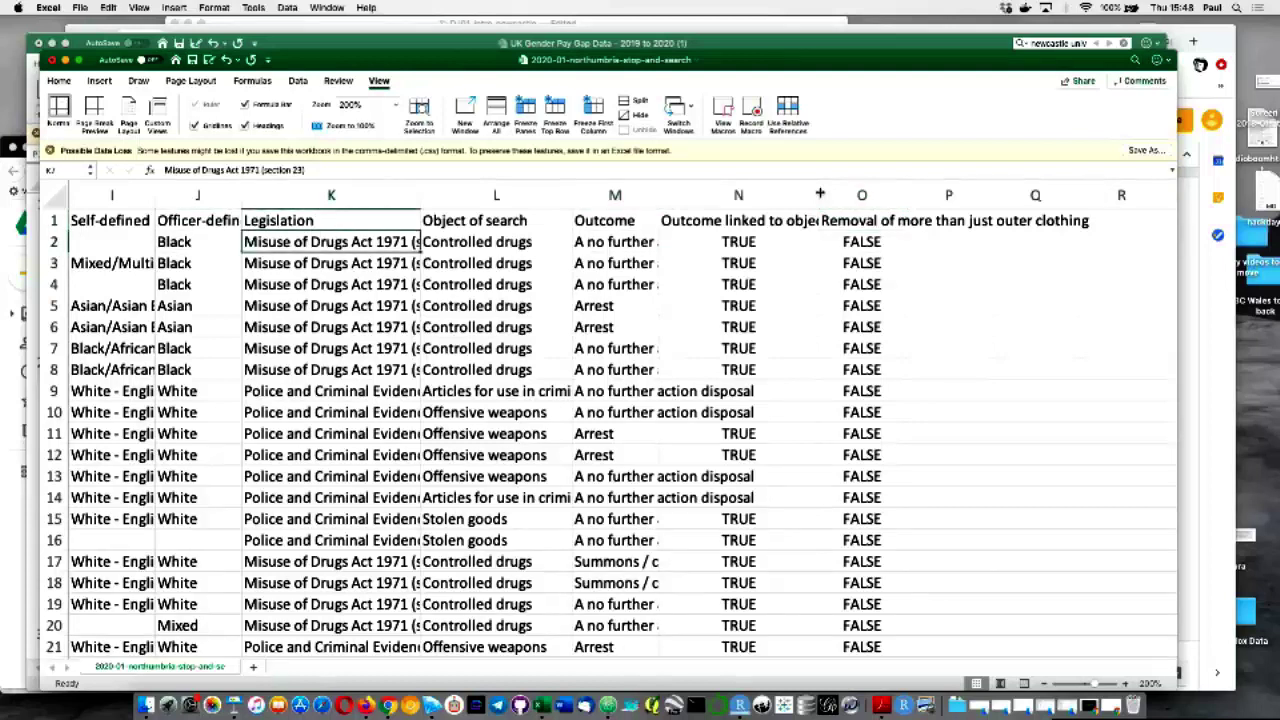
pyautogui.press('Down')
pyautogui.press('Down')
pyautogui.press('Down')
pyautogui.press('Down')
pyautogui.press('Down')
pyautogui.press('Down')
pyautogui.press('Down')
pyautogui.press('Down')
pyautogui.press('Down')
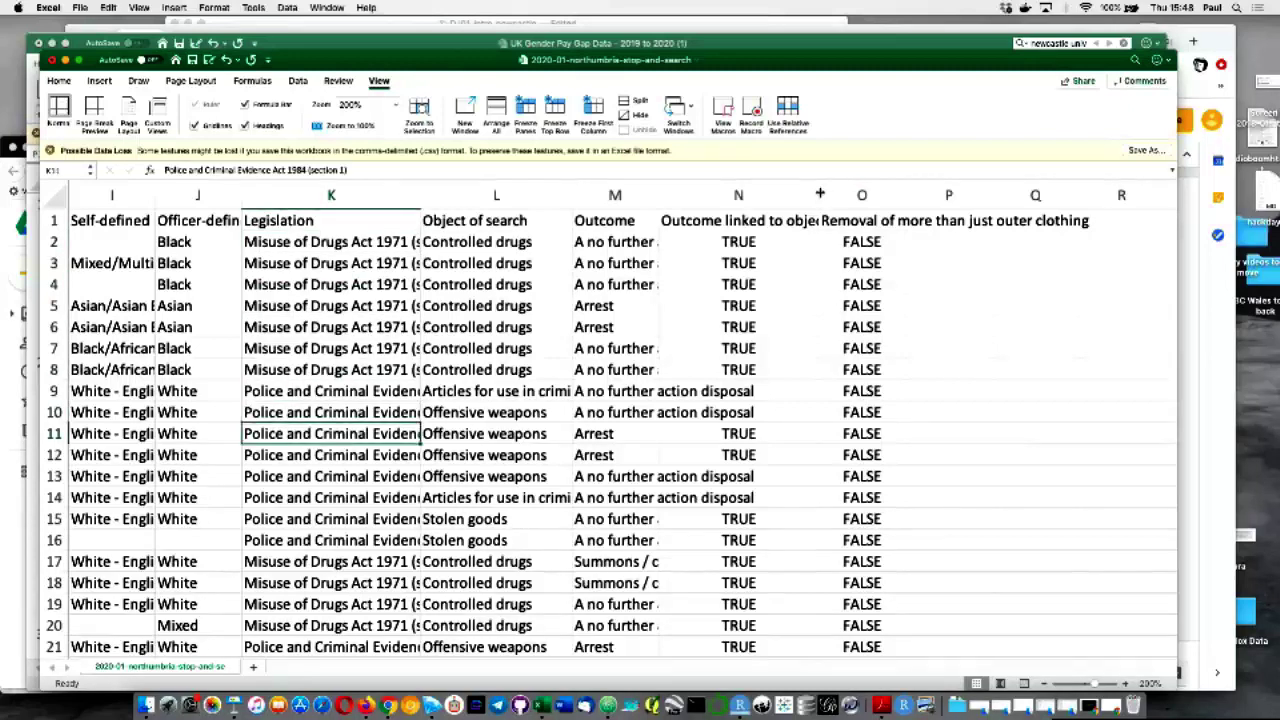
pyautogui.hotkey('ctrl', 'Up')
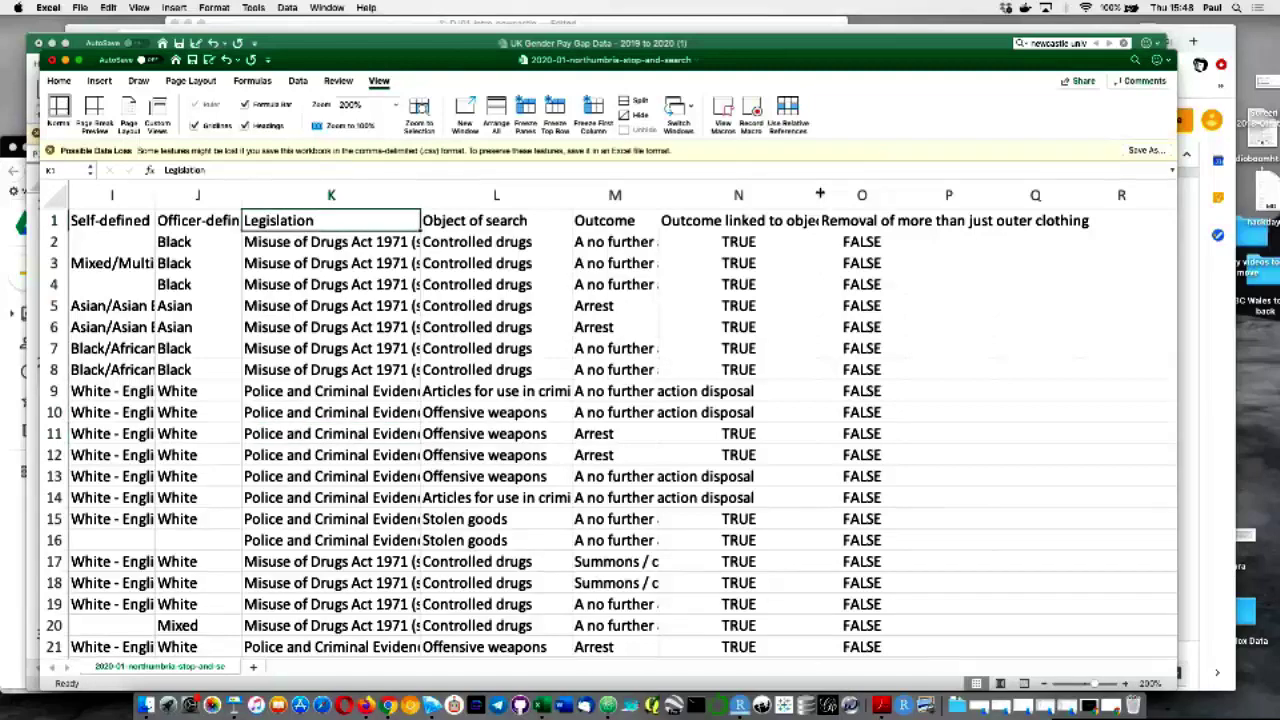
# - Review the headers from Type in A1 across to Outcome in M1
pyautogui.hotkey('ctrl', 'Left')
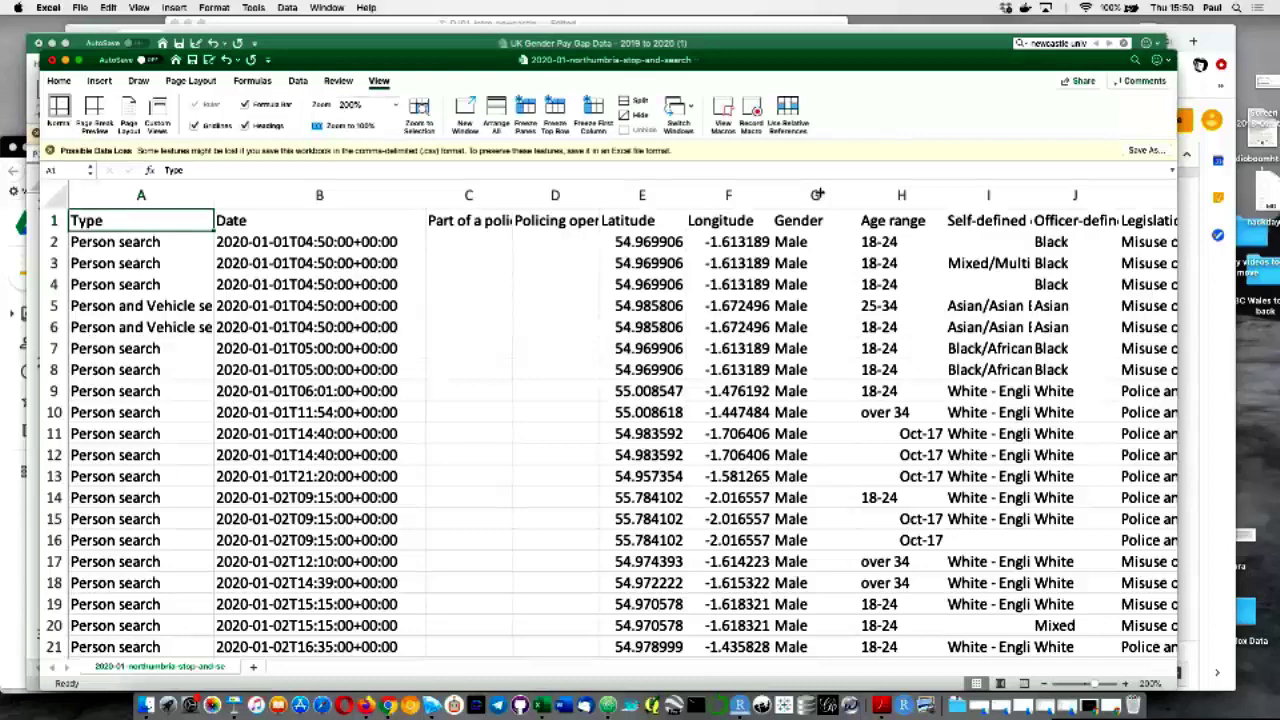
pyautogui.press('Right')
pyautogui.press('Right')
pyautogui.press('Right')
pyautogui.press('Right')
pyautogui.press('Right')
pyautogui.press('Right')
pyautogui.press('Right')
pyautogui.press('Right')
pyautogui.press('Right')
pyautogui.press('Right')
pyautogui.press('Right')
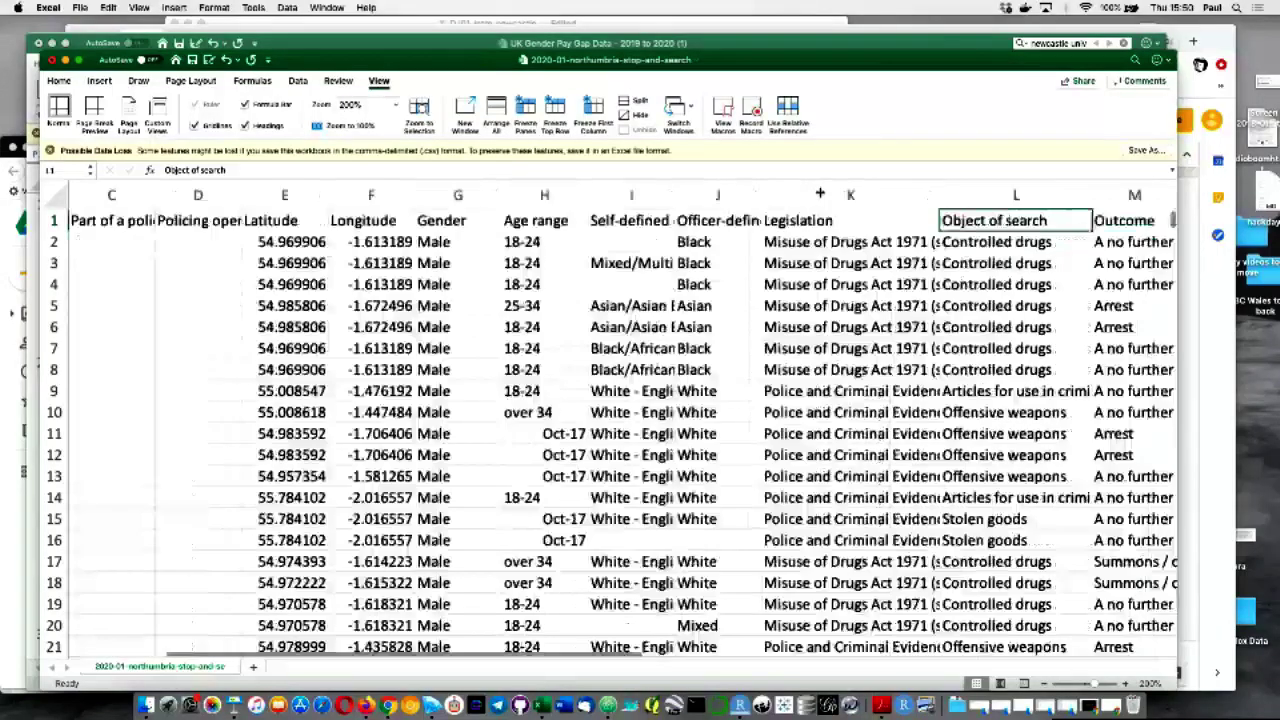
pyautogui.press('Right')
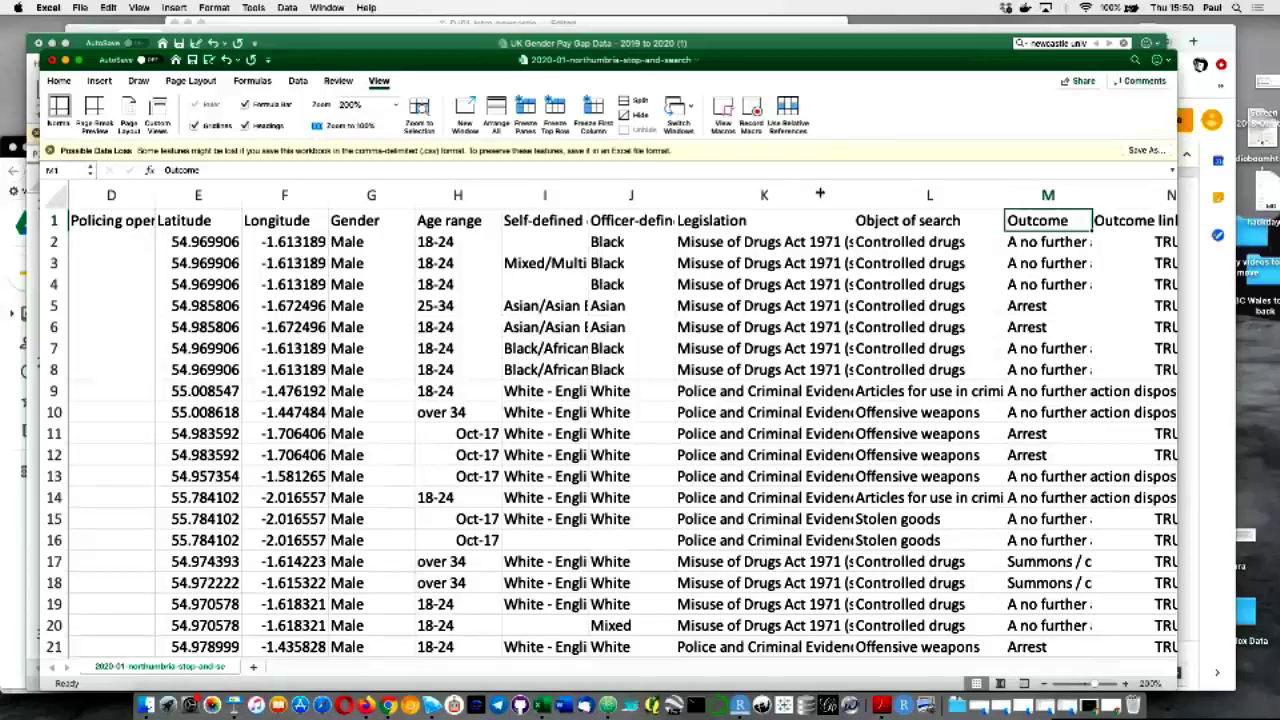
# - Create a pivot table from the whole stop-and-search table on a new worksheet
pyautogui.click(100, 81)
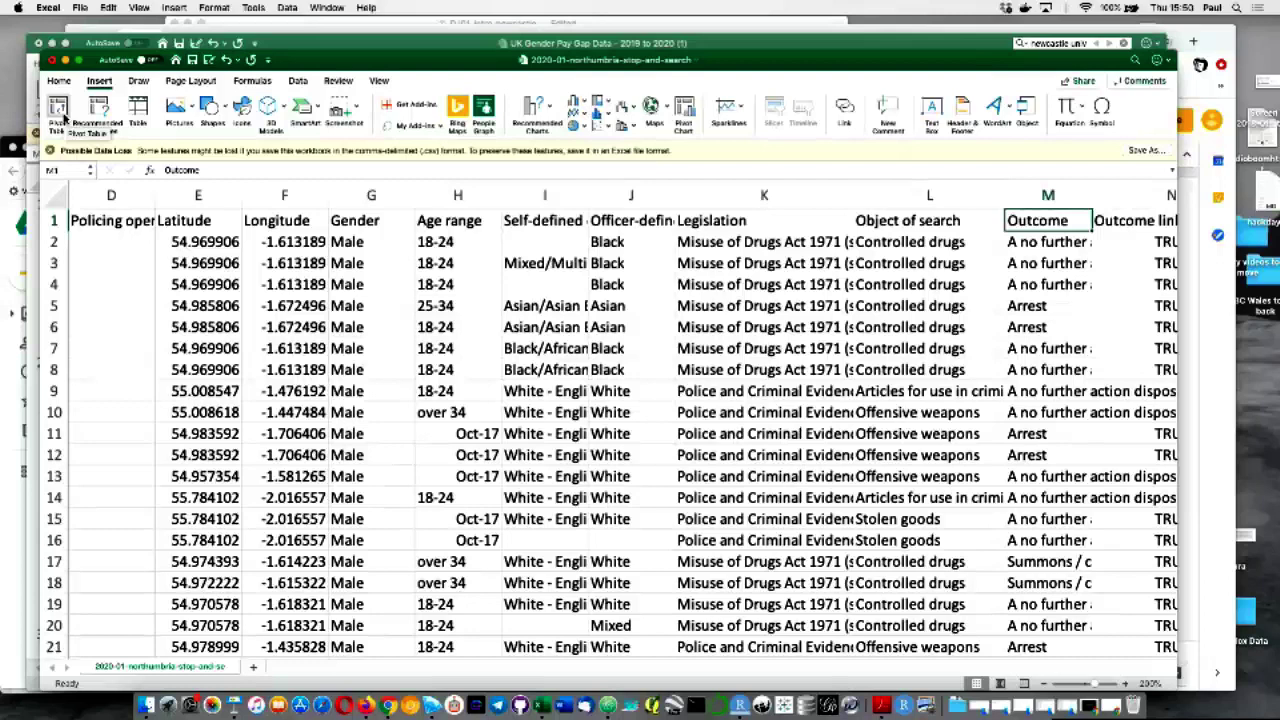
pyautogui.click(420, 430)
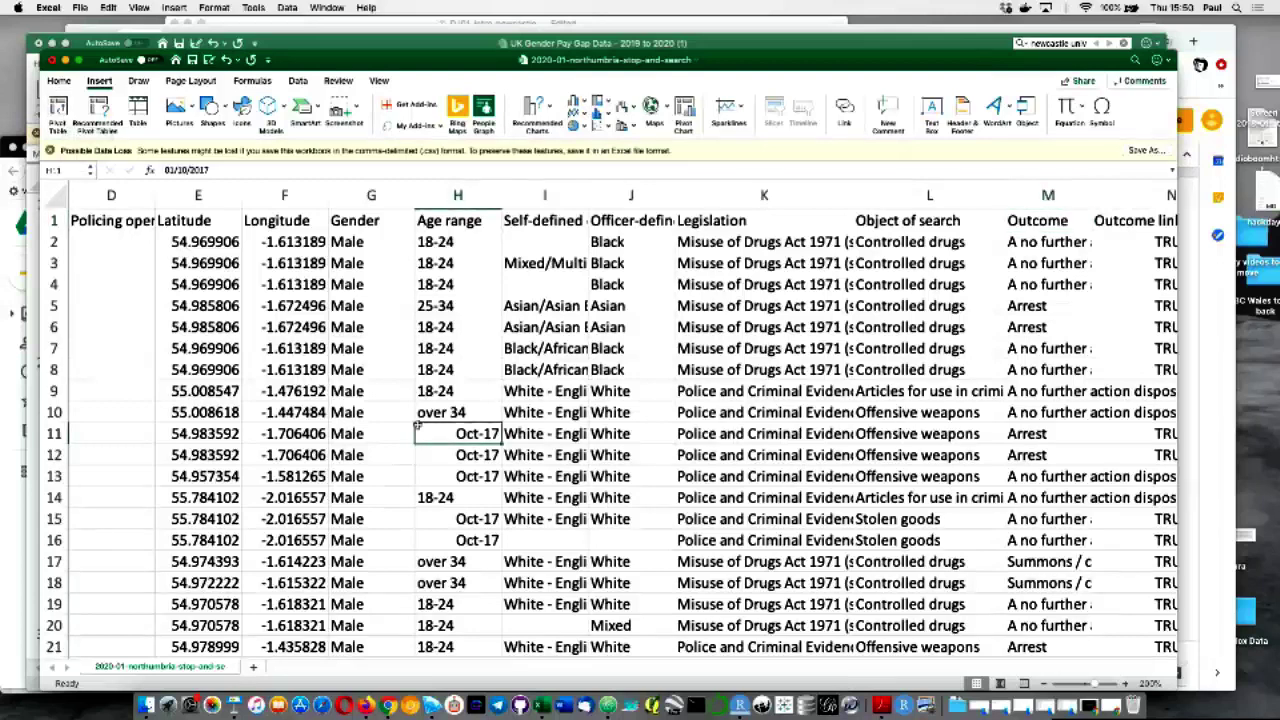
pyautogui.click(416, 423)
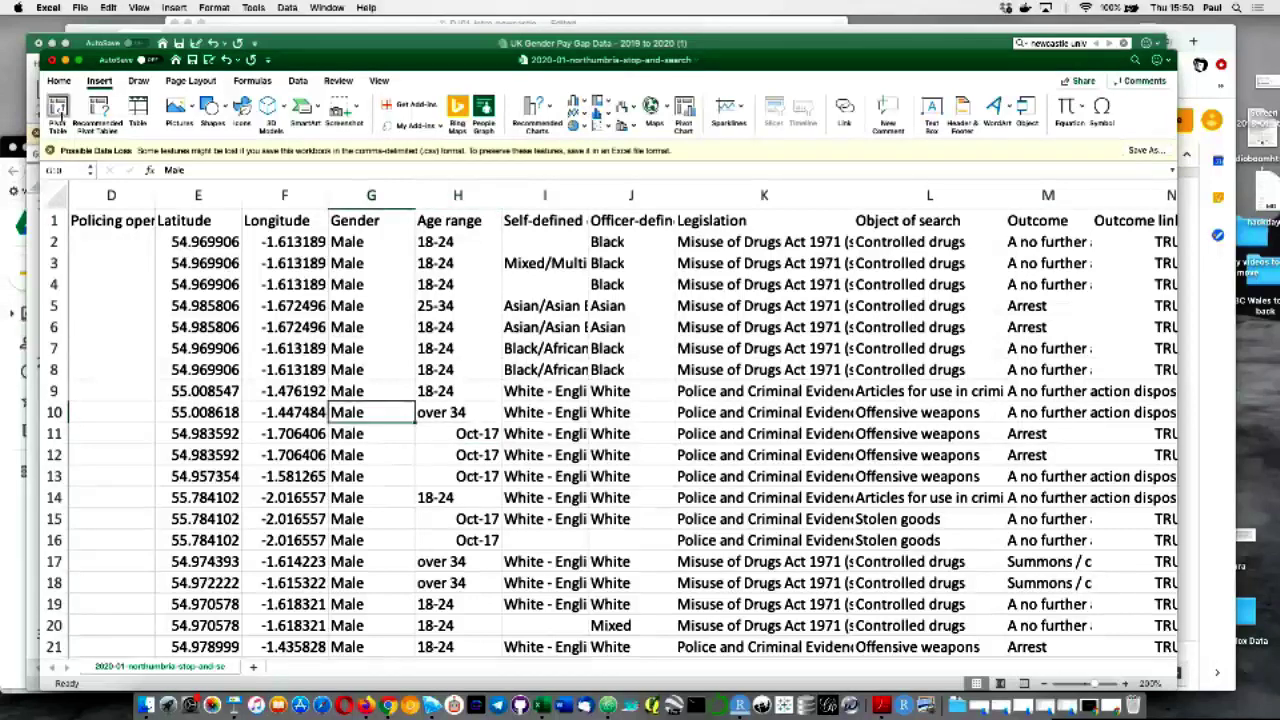
pyautogui.click(58, 112)
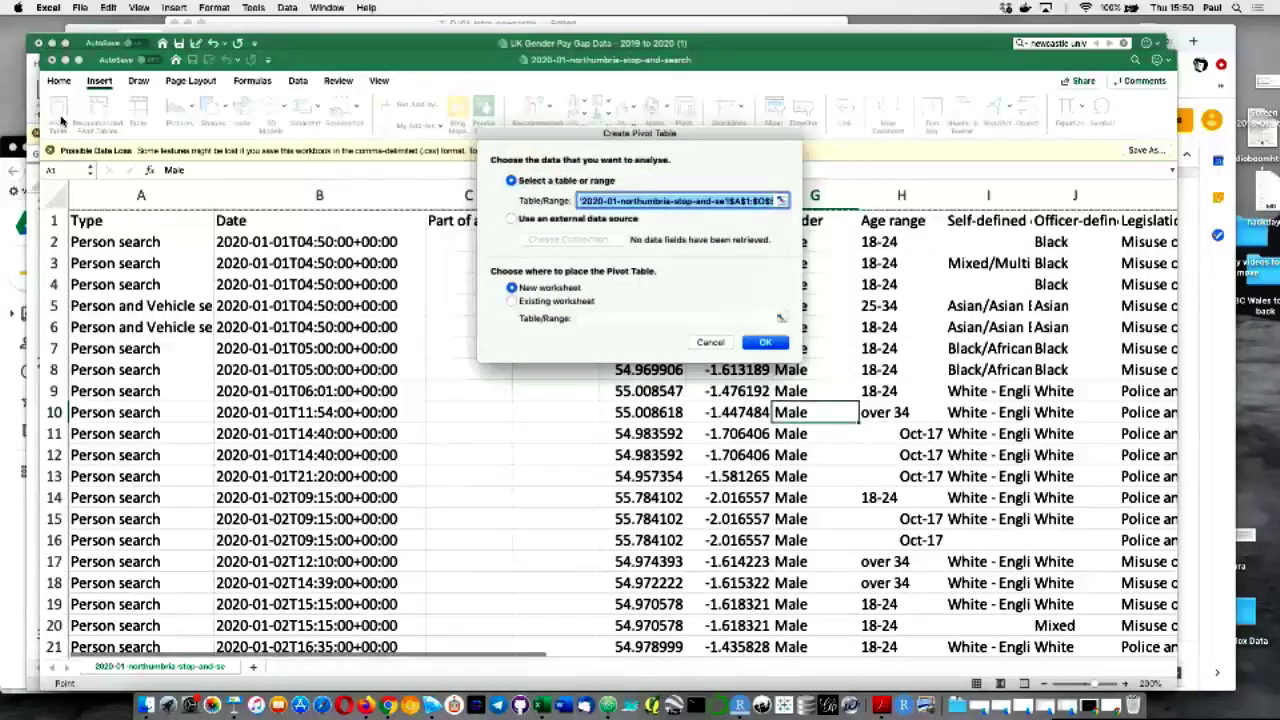
pyautogui.press('Return')
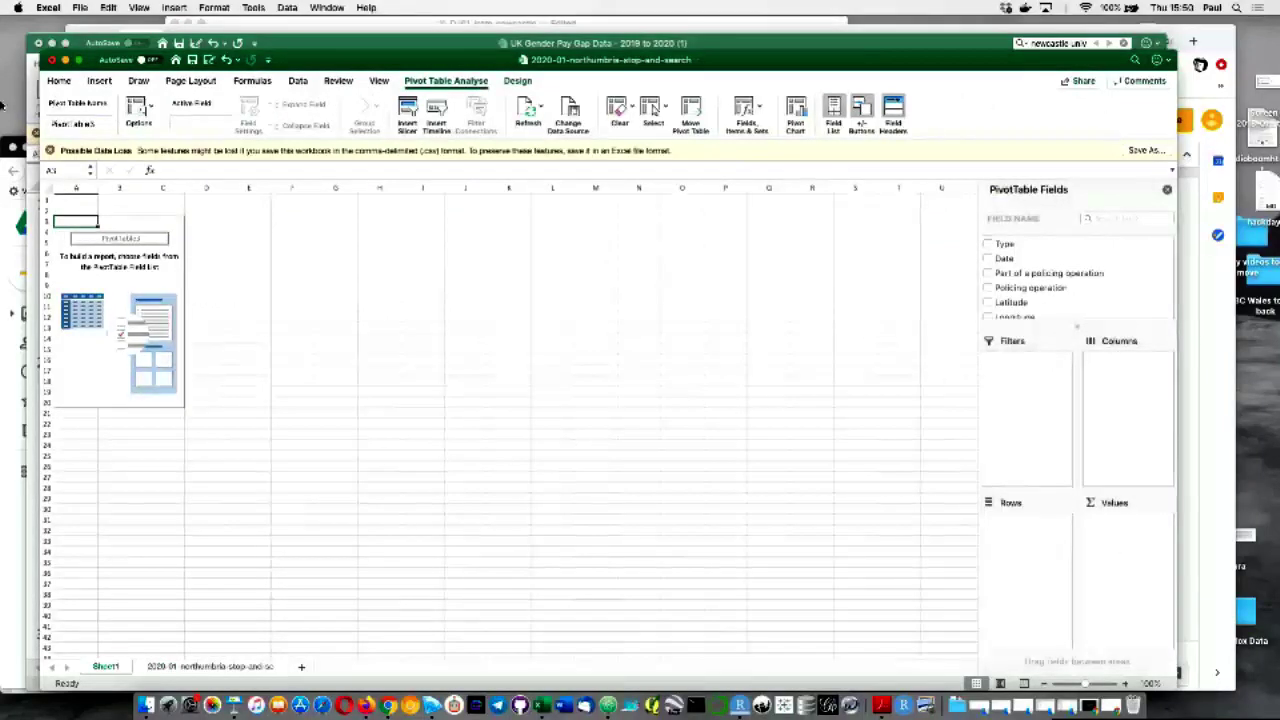
# - Set the pivot table sheet's zoom to 200% and look through the available fields down to Outcome
pyautogui.click(380, 82)
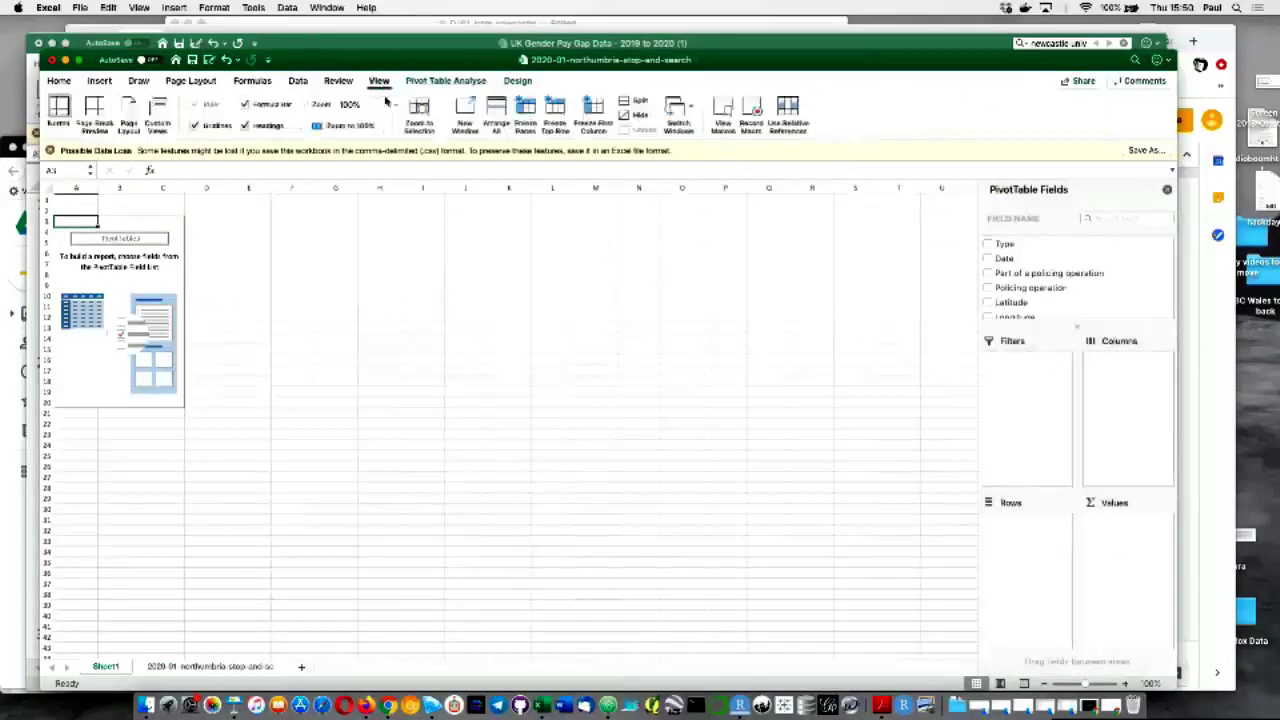
pyautogui.click(396, 106)
pyautogui.click(396, 121)
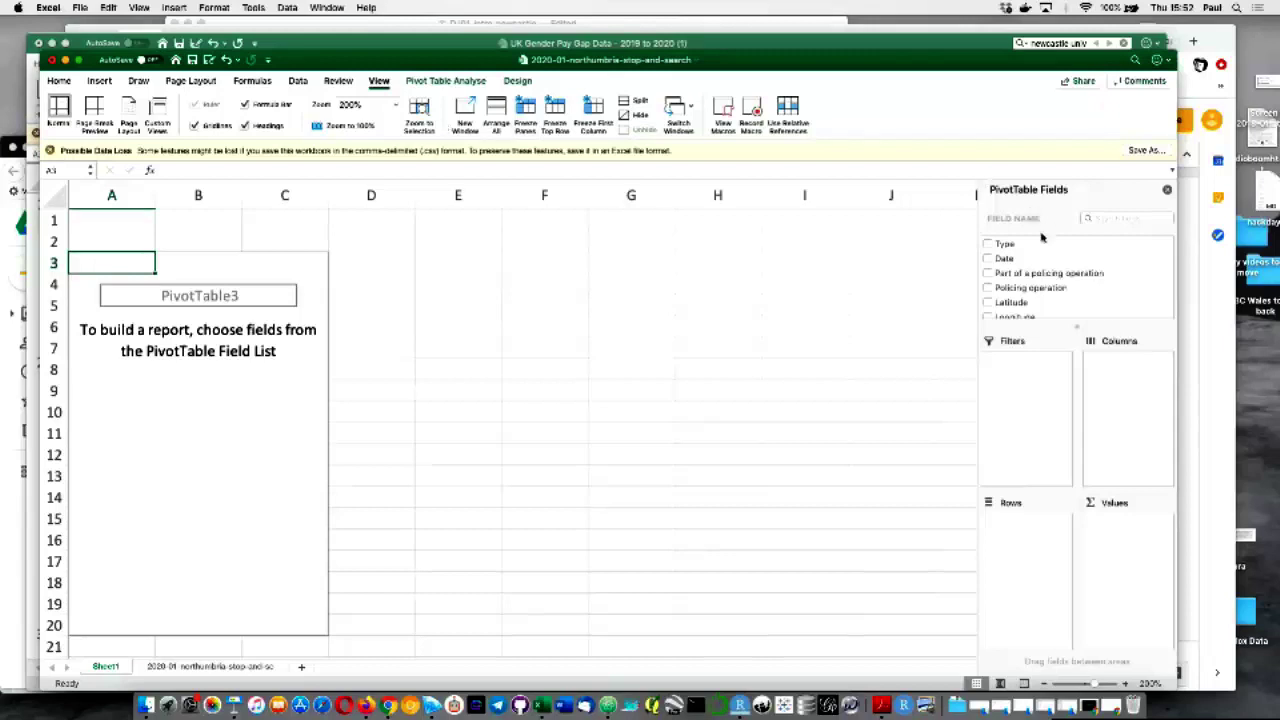
pyautogui.scroll(-5, 1073, 291)
pyautogui.scroll(5, 1073, 291)
pyautogui.scroll(-5, 1070, 290)
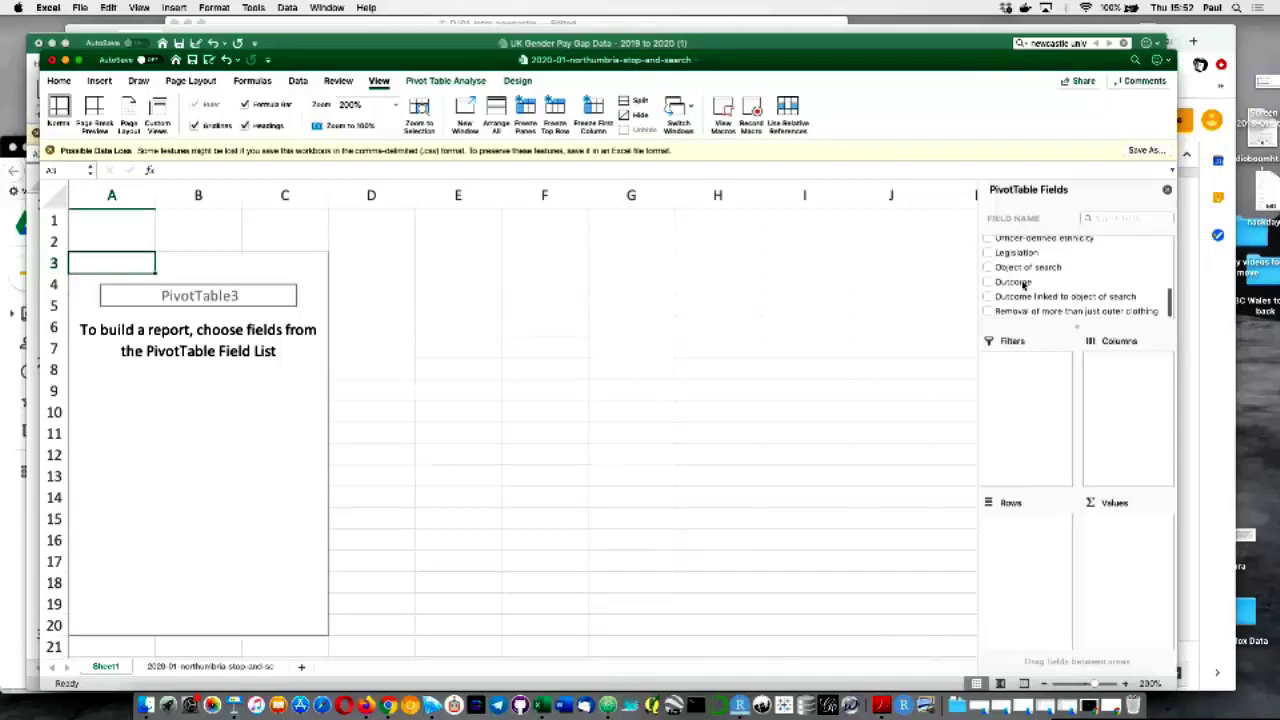
pyautogui.click(1021, 287)
pyautogui.moveTo(1021, 287); pyautogui.dragTo(1037, 564)
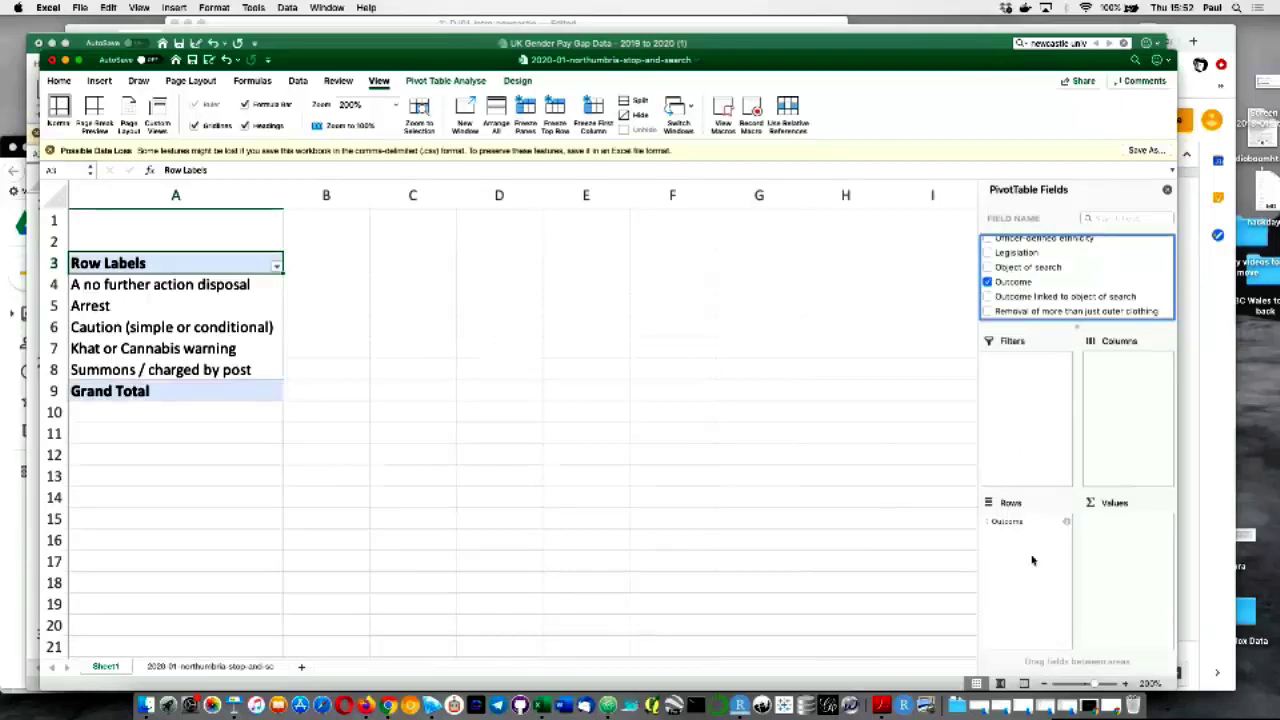
pyautogui.press('super+z')
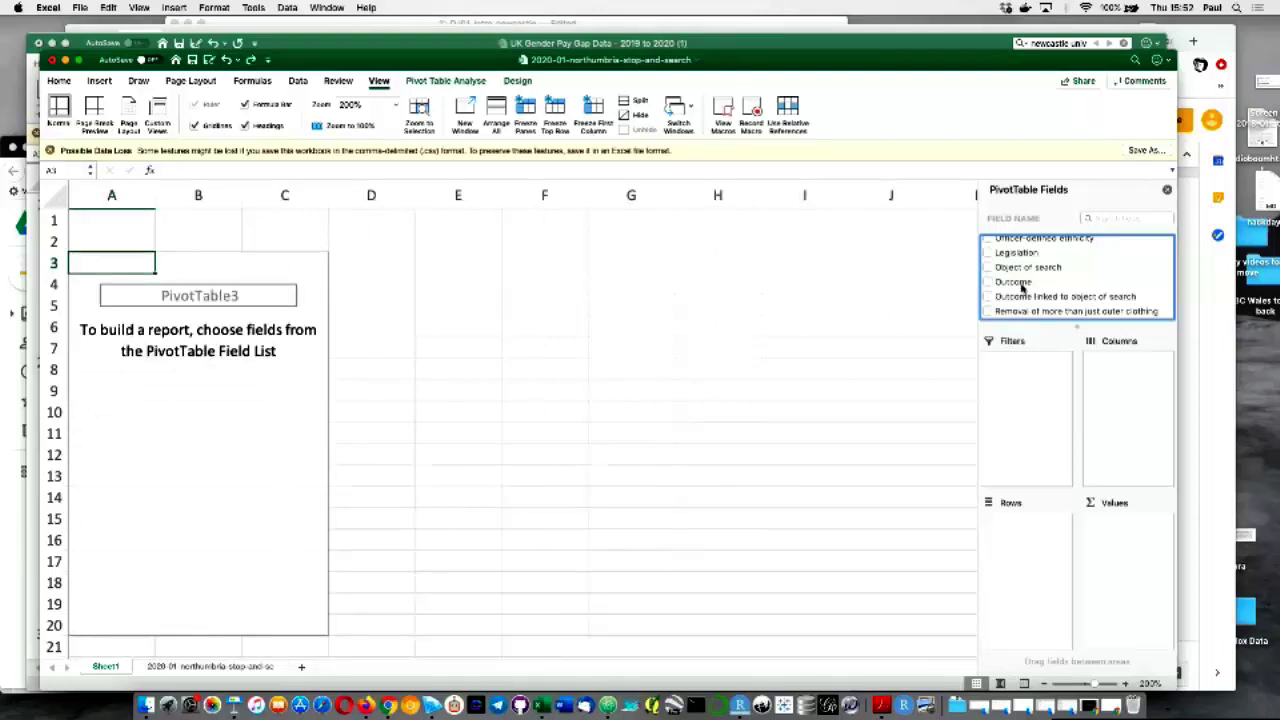
# - Add the Outcome field to the pivot table both as rows and as a count in the values
pyautogui.moveTo(1022, 286); pyautogui.dragTo(1026, 552)
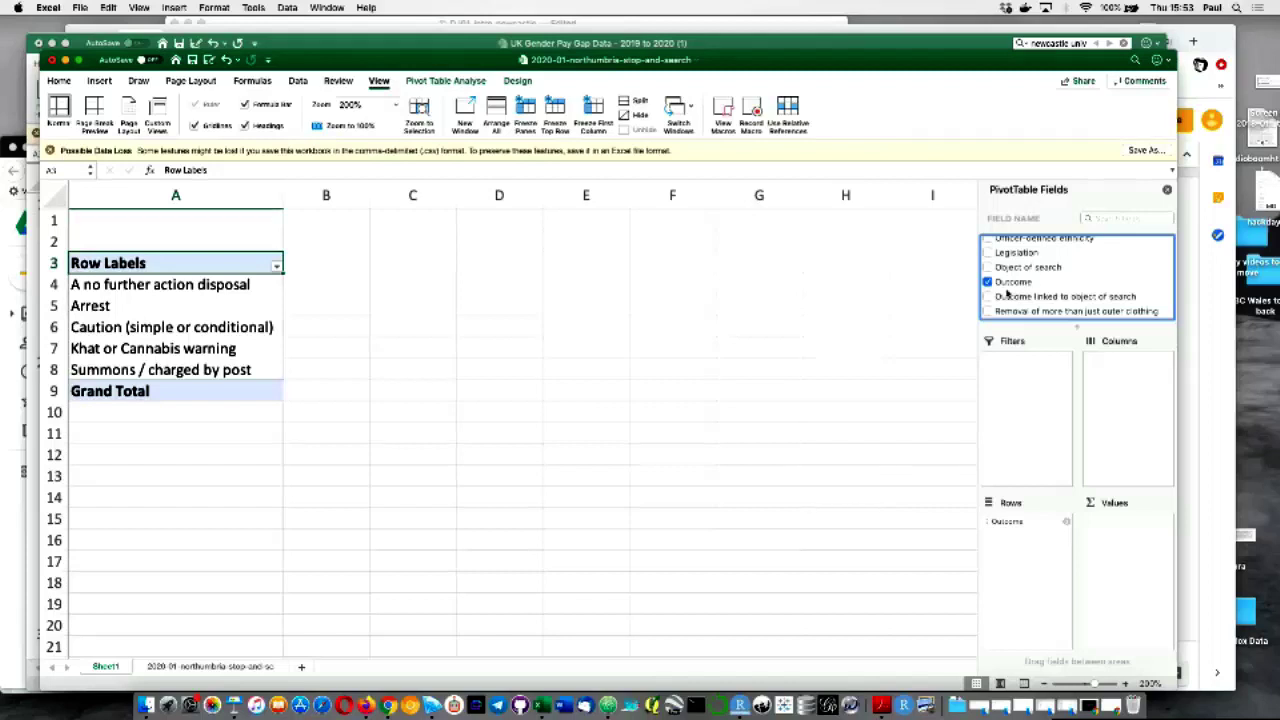
pyautogui.moveTo(1008, 283); pyautogui.dragTo(1120, 560)
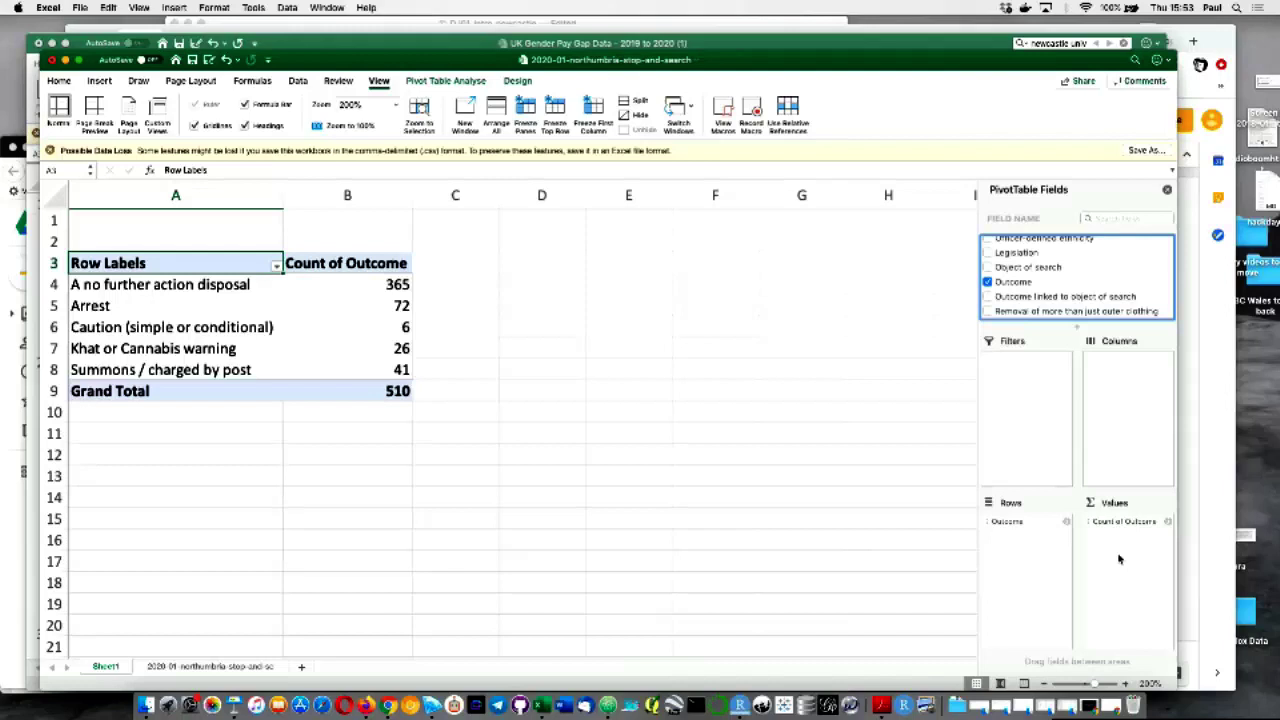
pyautogui.press('super+z')
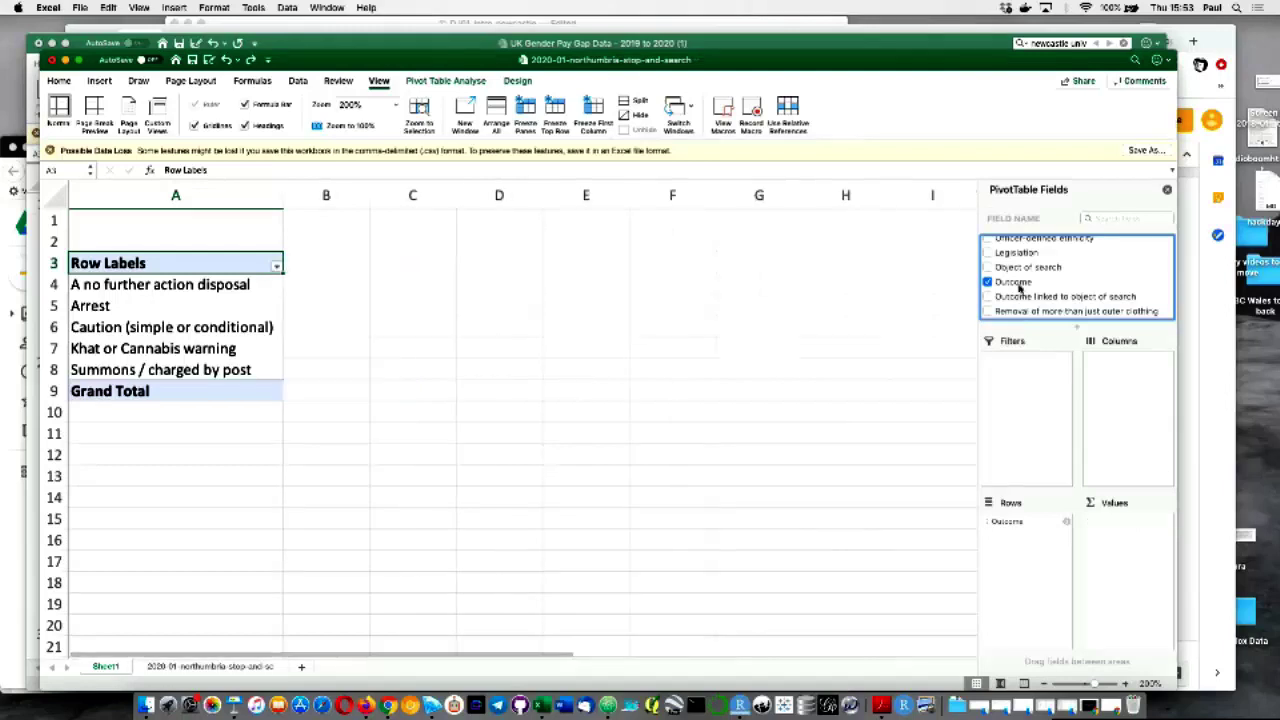
pyautogui.moveTo(1019, 287); pyautogui.dragTo(1144, 572)
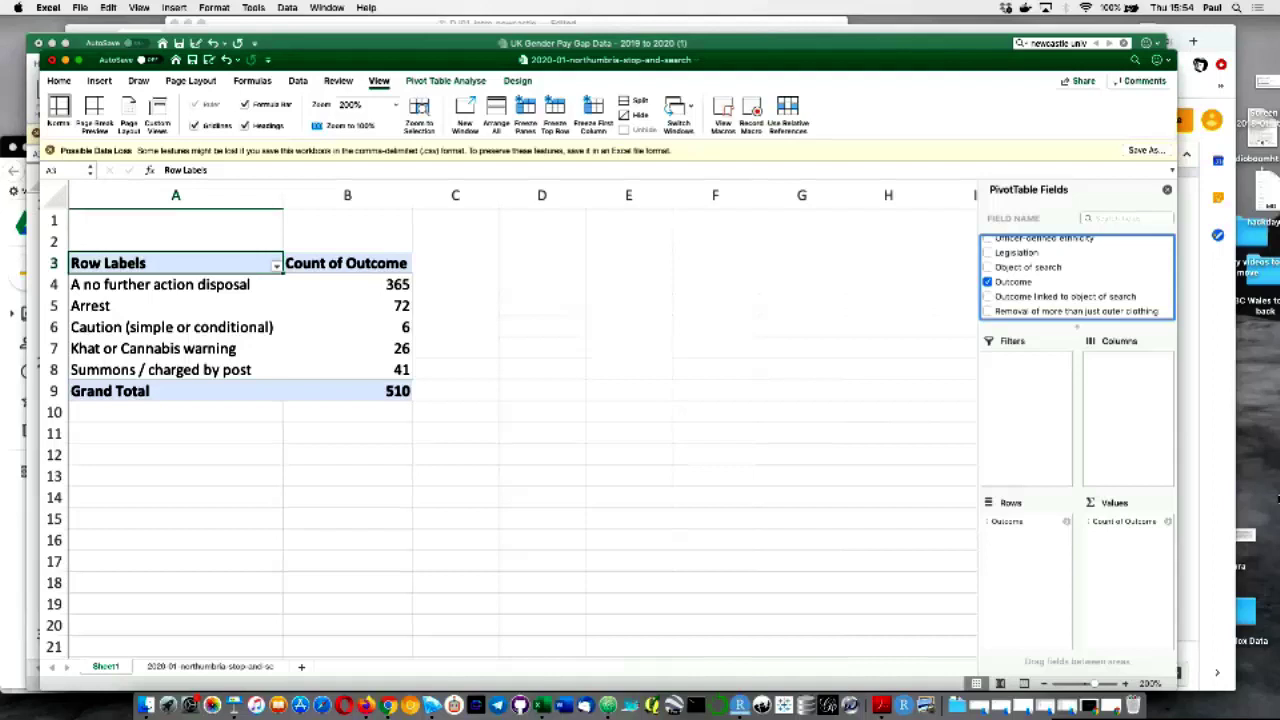
# - Calculate arrests as a share of all outcomes in cell D5 with the formula =72/510
pyautogui.click(401, 306)
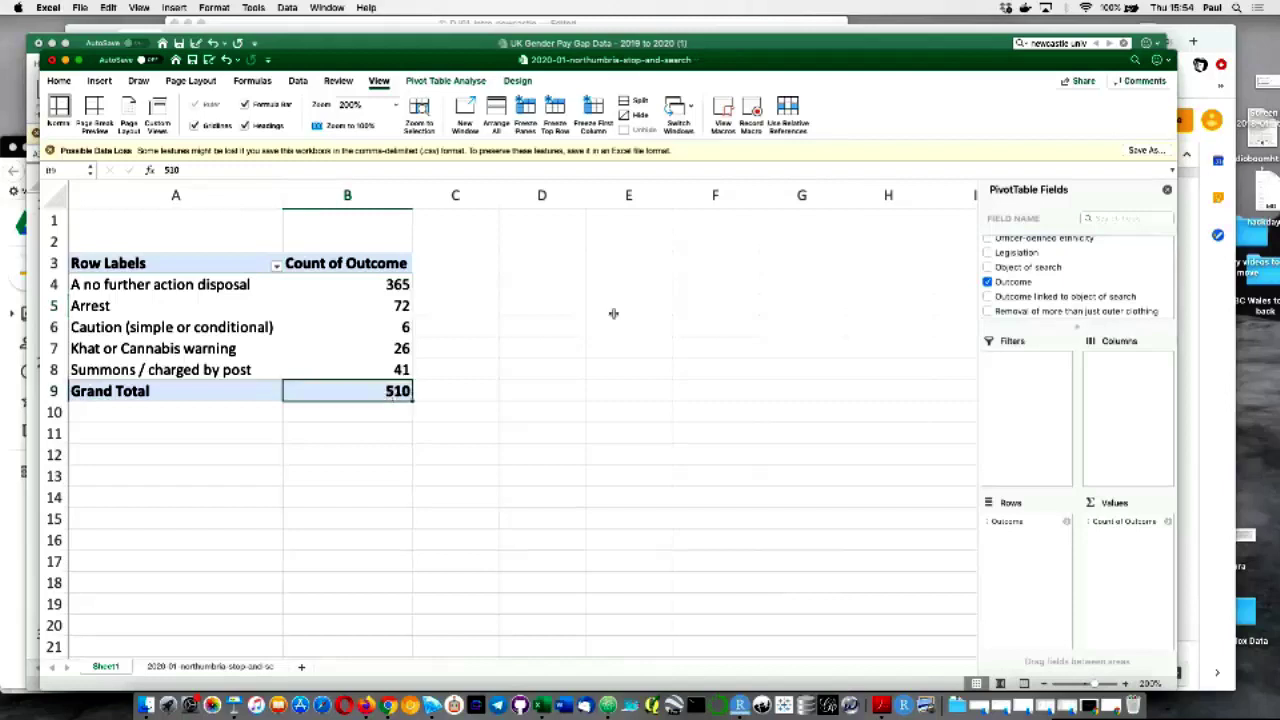
pyautogui.click(554, 310)
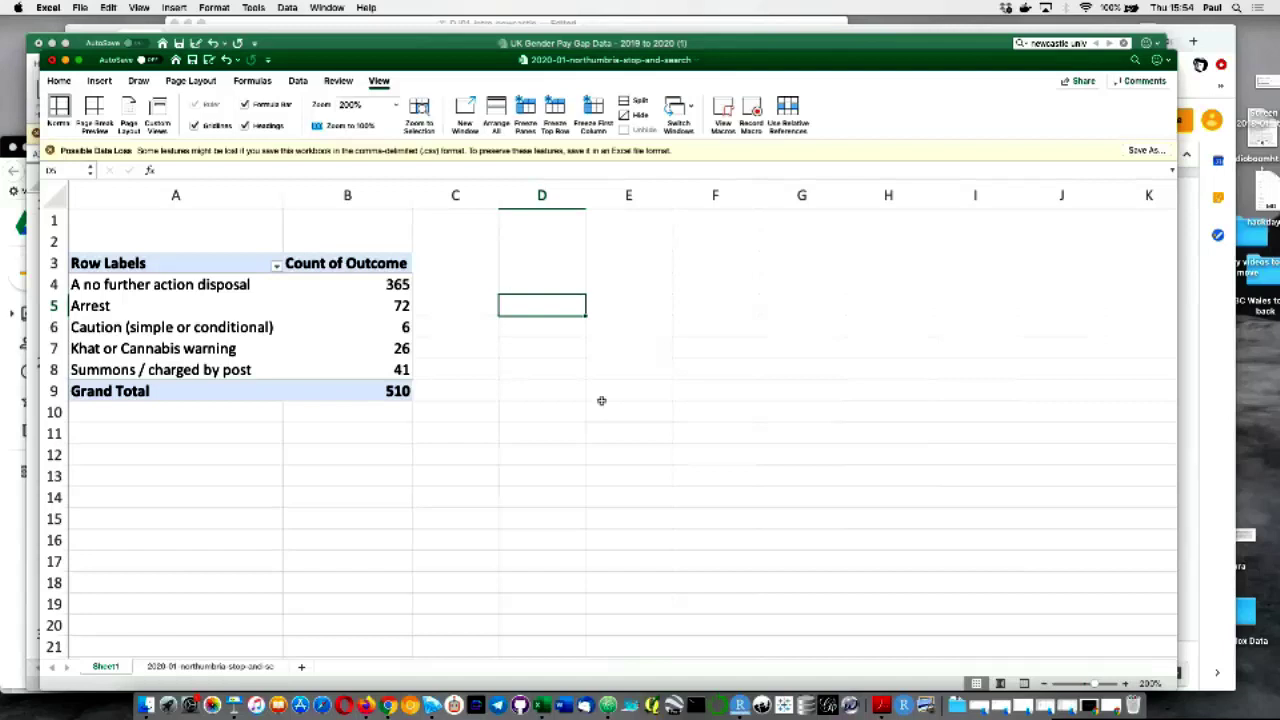
pyautogui.write('=')
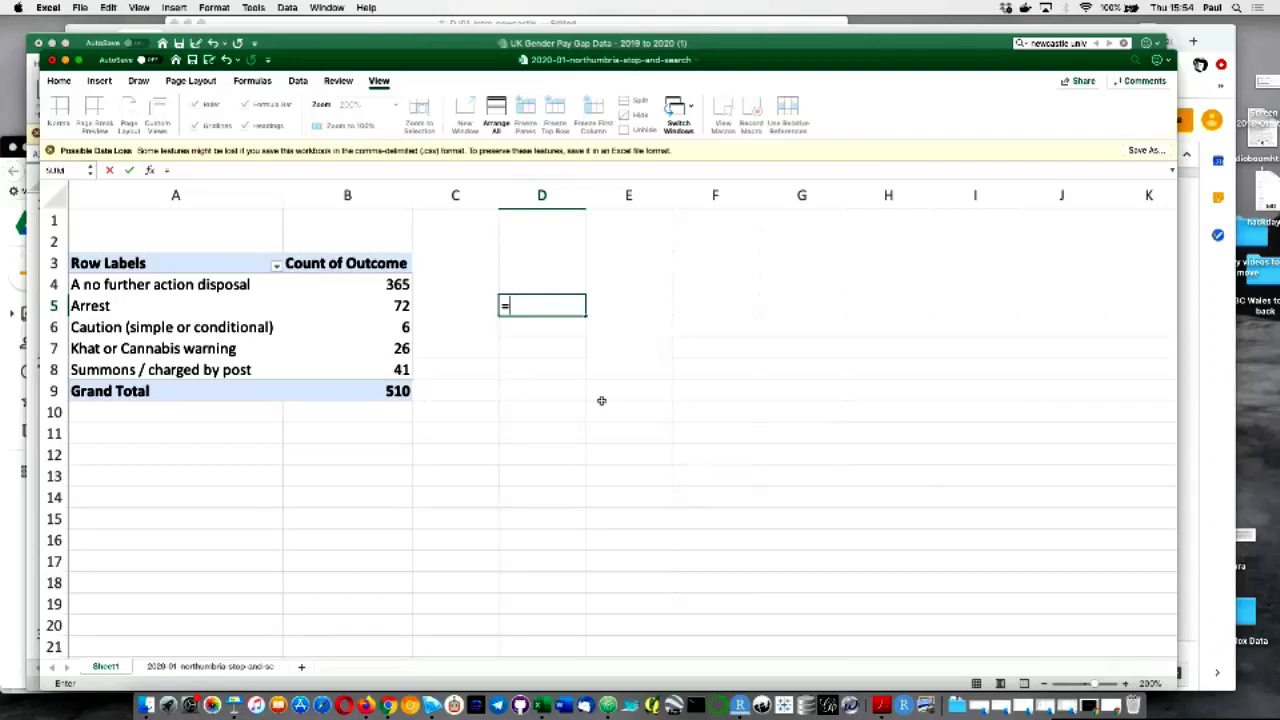
pyautogui.write('72')
pyautogui.write('/')
pyautogui.write('510')
pyautogui.press('BackSpace')
pyautogui.write('0')
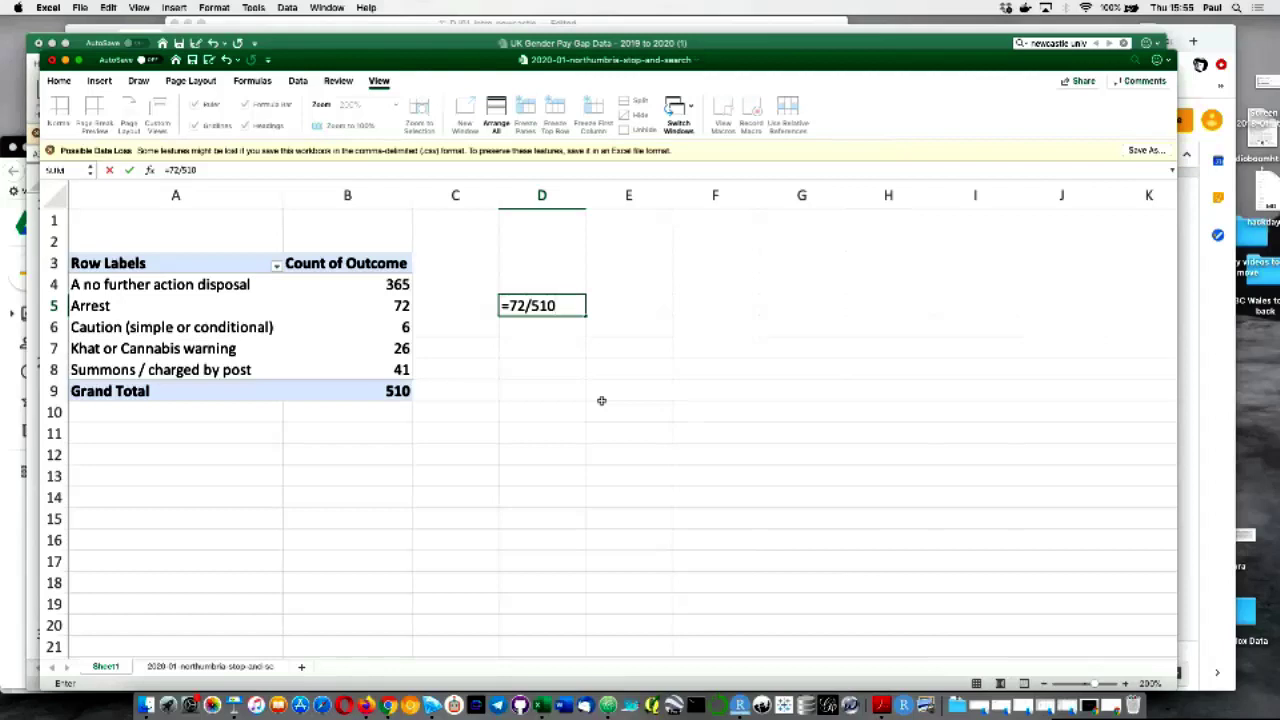
pyautogui.press('Return')
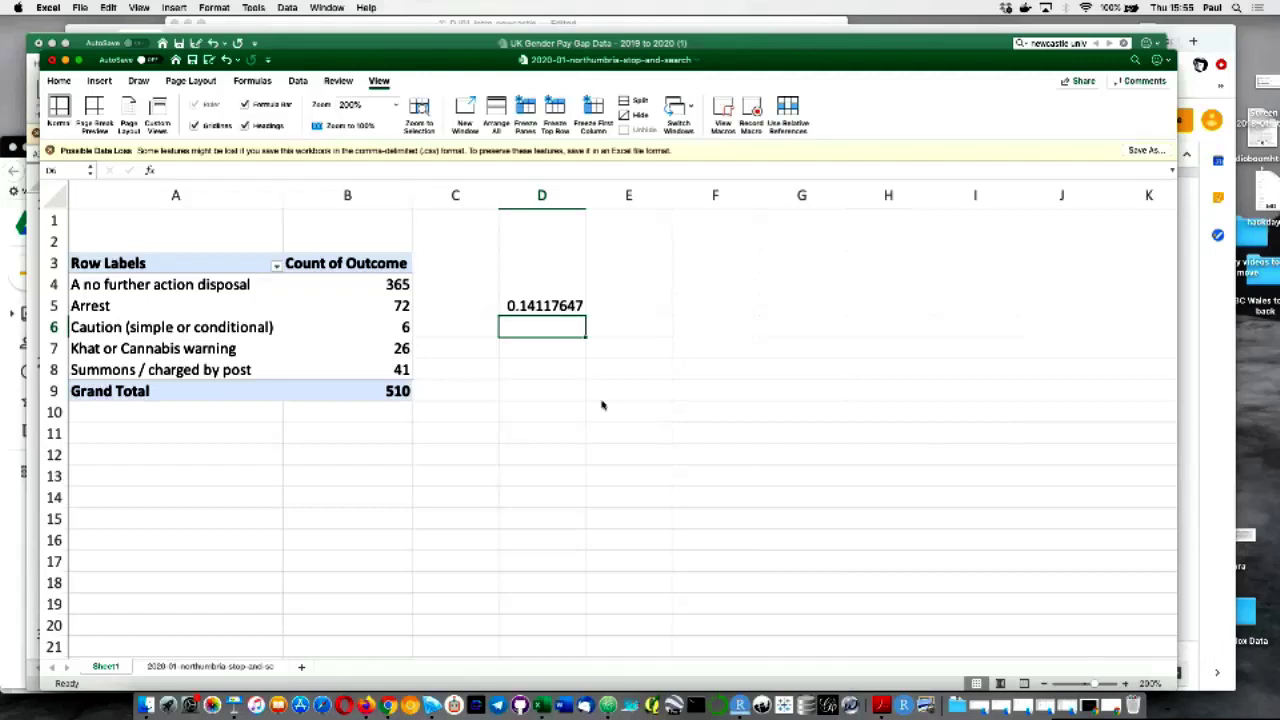
# - Multiply the share by 100 in cell D6 with =D5*100 and clear that cell again
pyautogui.write('=D5')
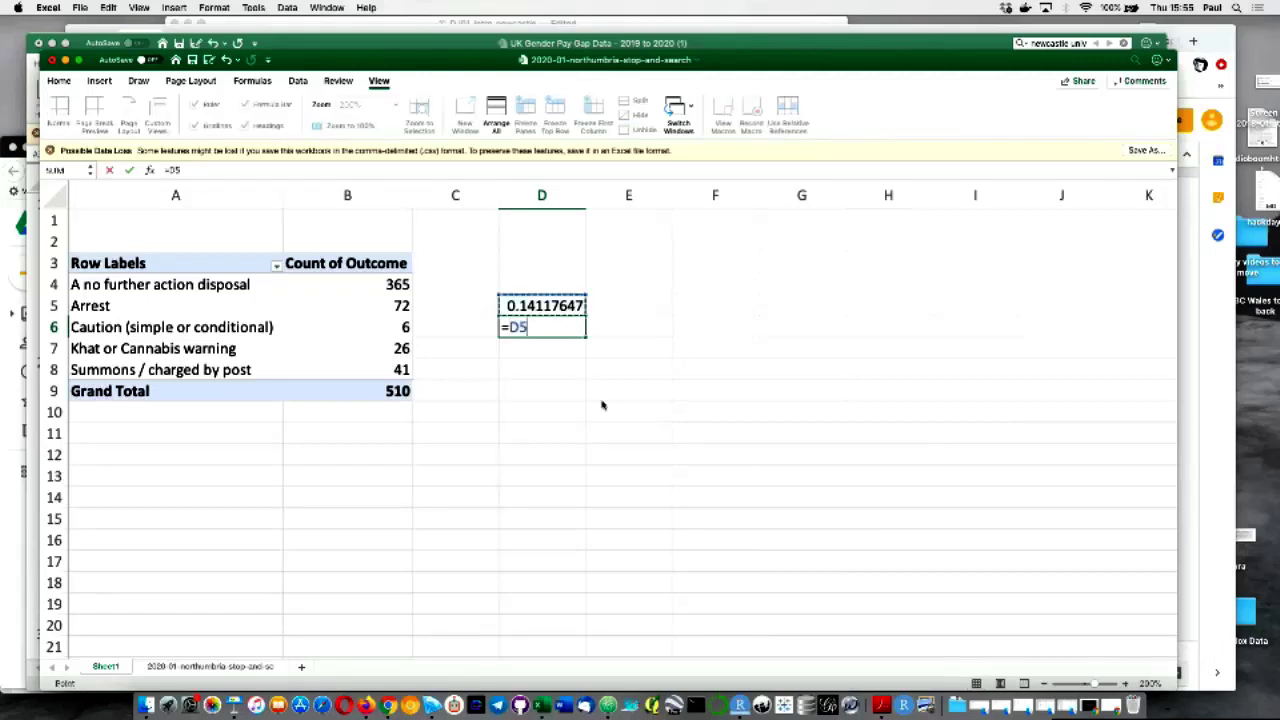
pyautogui.write('*100')
pyautogui.press('Return')
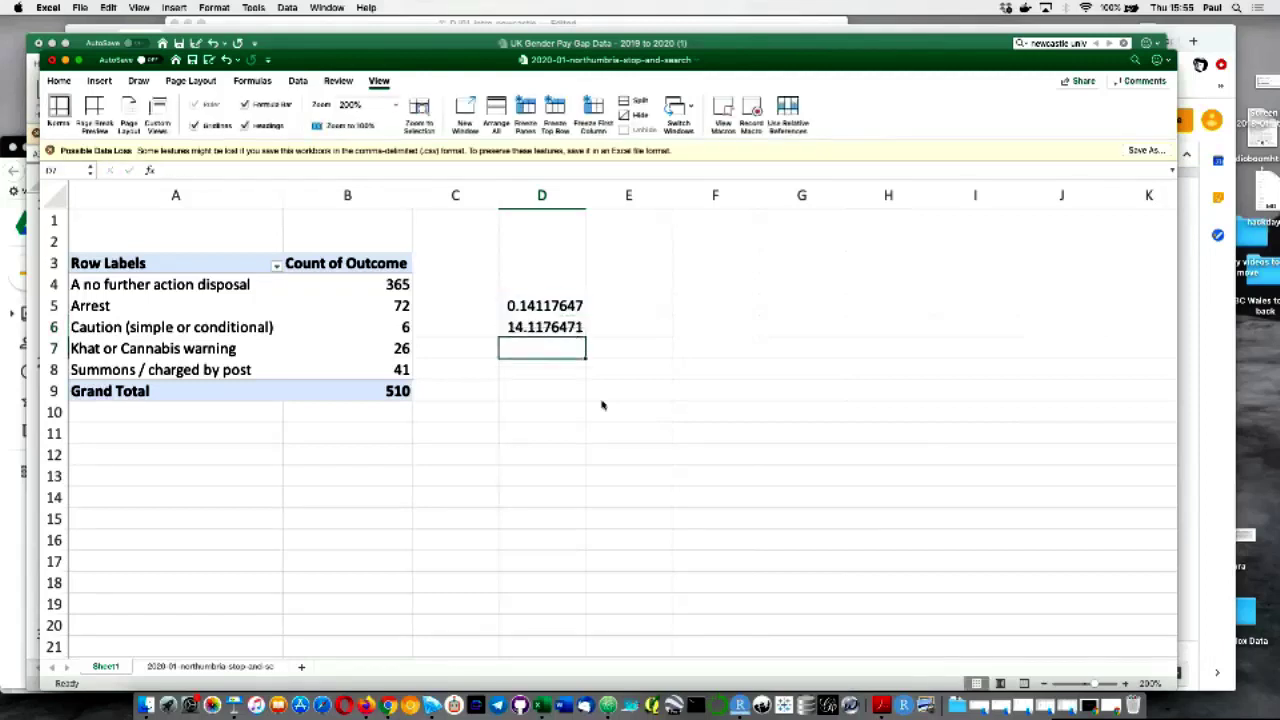
pyautogui.press('Up')
pyautogui.press('BackSpace')
# - Preview the Percentage number format for the arrest share in cell D5 without applying it
pyautogui.press('Up')
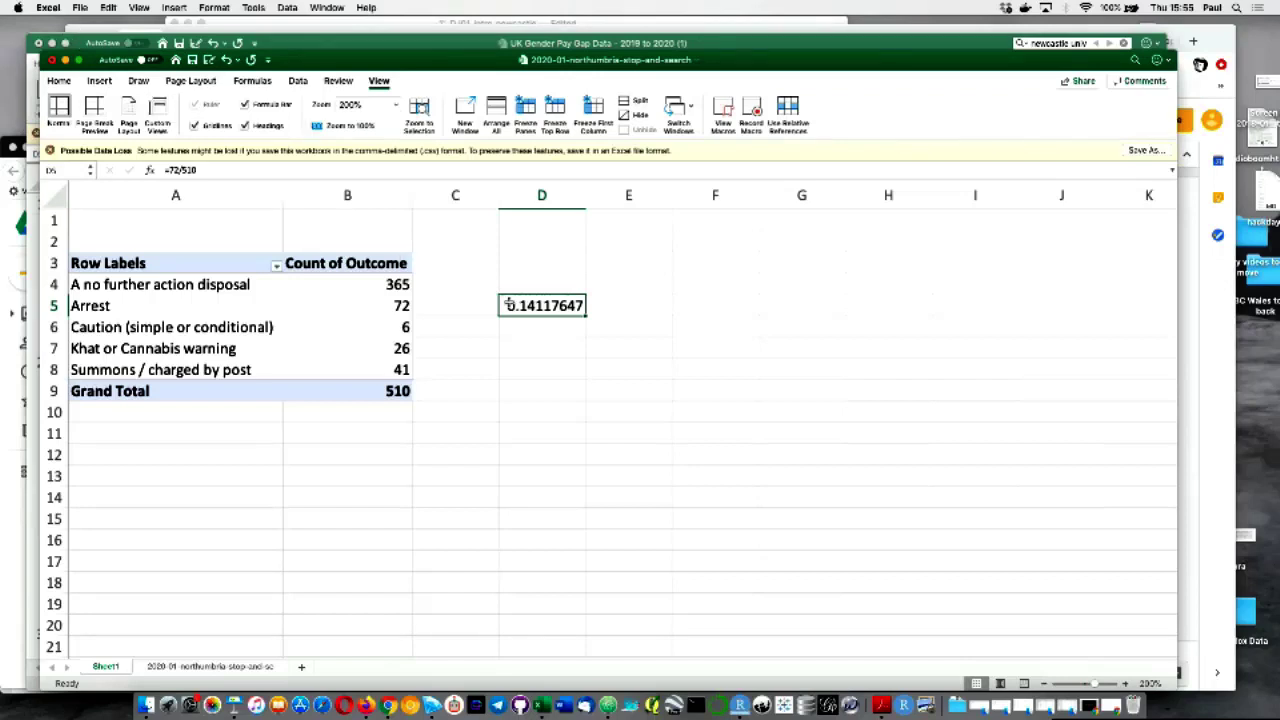
pyautogui.rightClick(562, 316)
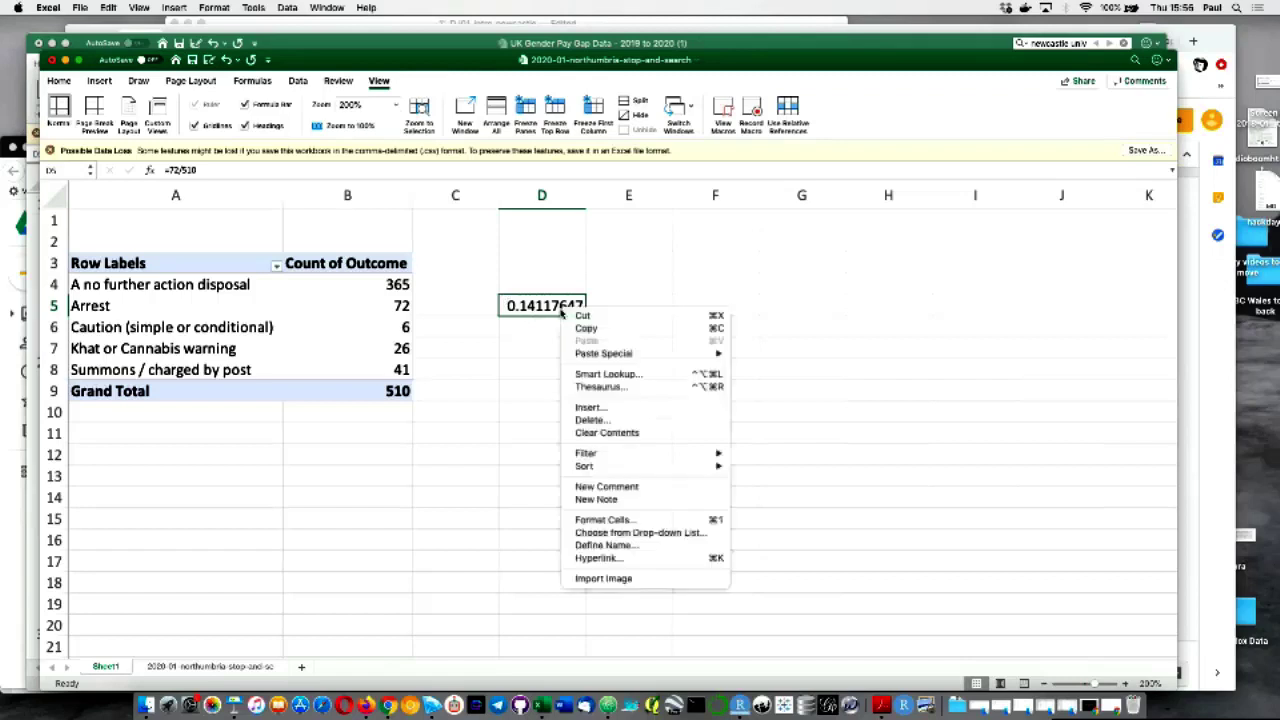
pyautogui.click(636, 520)
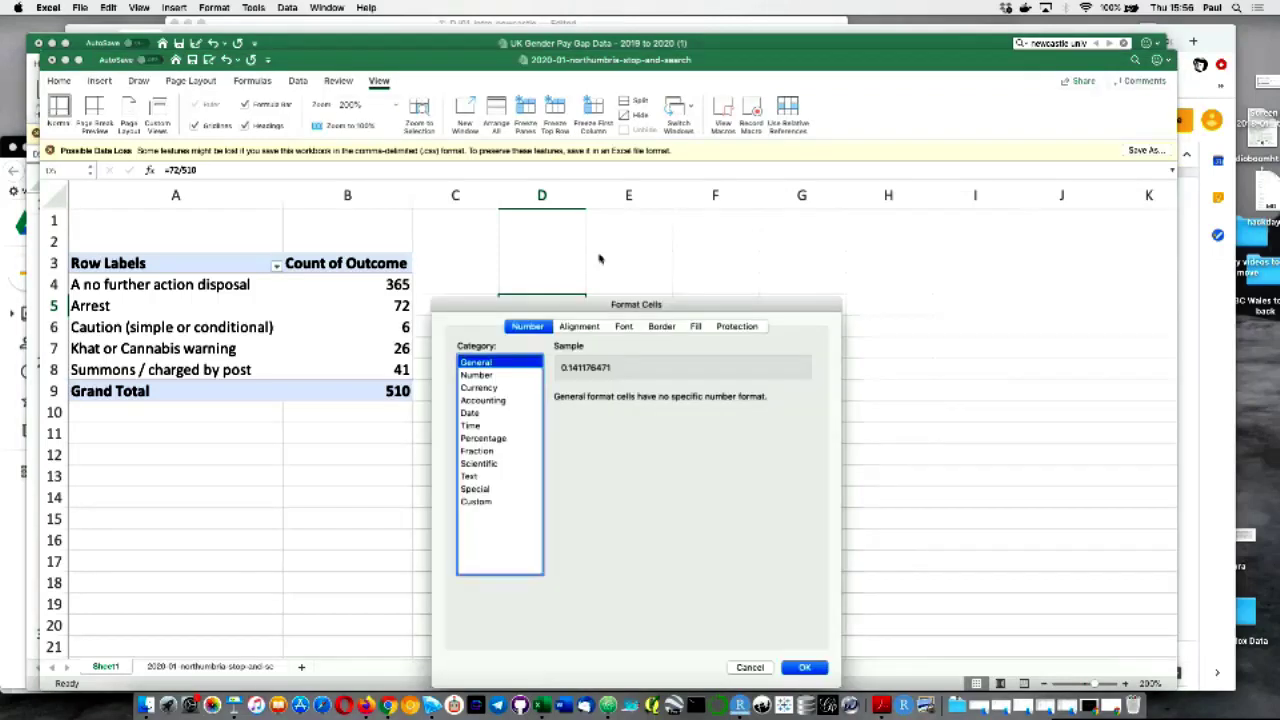
pyautogui.click(485, 439)
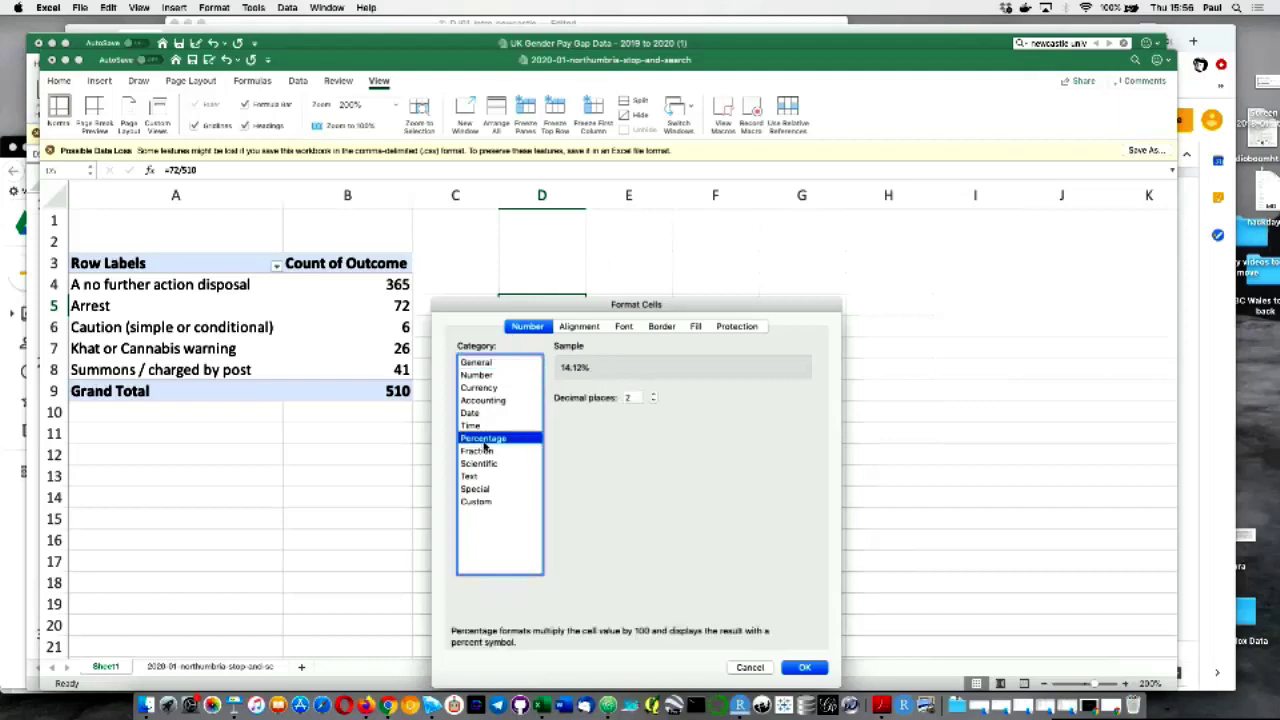
pyautogui.click(751, 667)
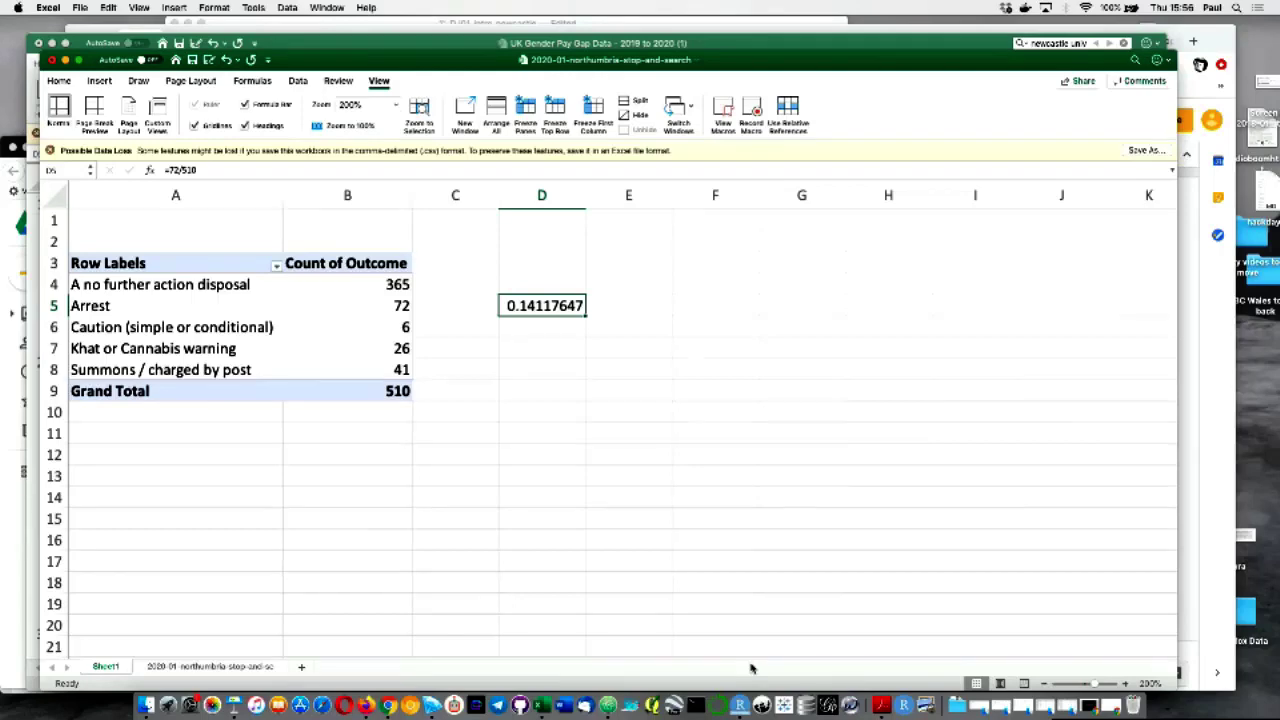
# - Switch from Excel to the "Newcastle 3 chords" presentation in Chrome, open at the "Go to data.police.uk" slide
pyautogui.press('super+Tab')
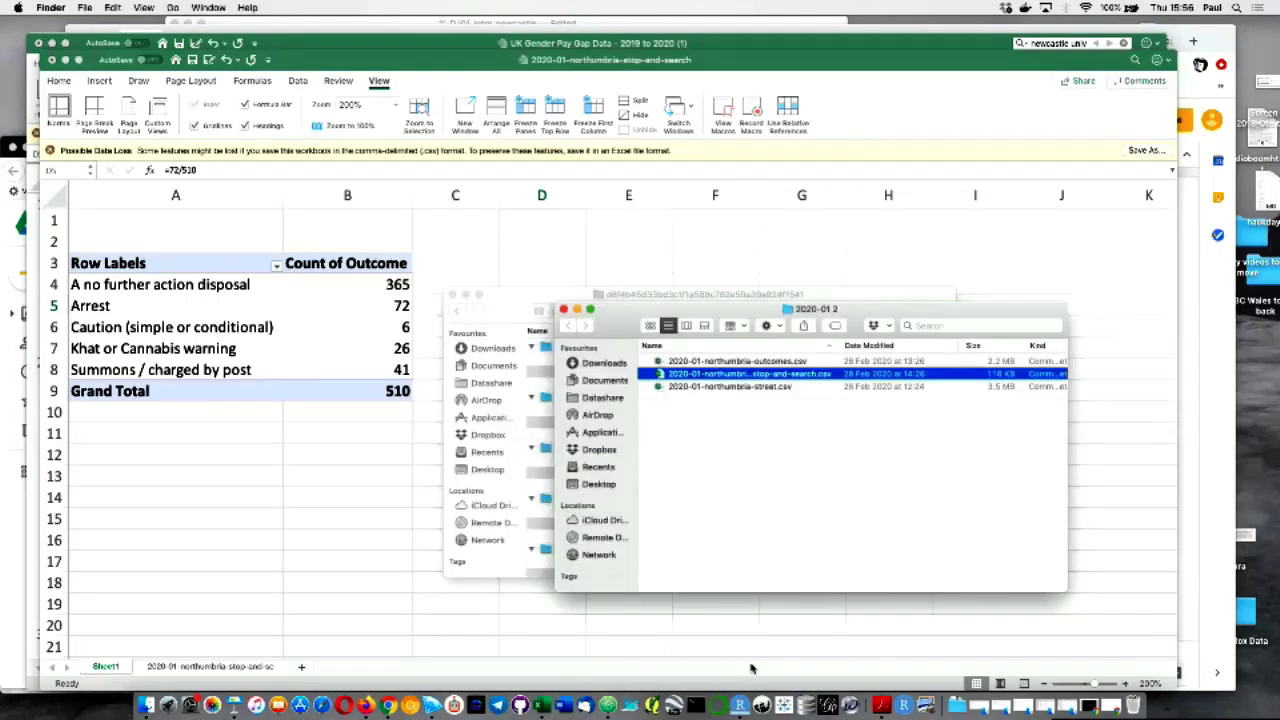
pyautogui.press('super+Tab')
pyautogui.press('super+Tab')
pyautogui.press('super+Tab')
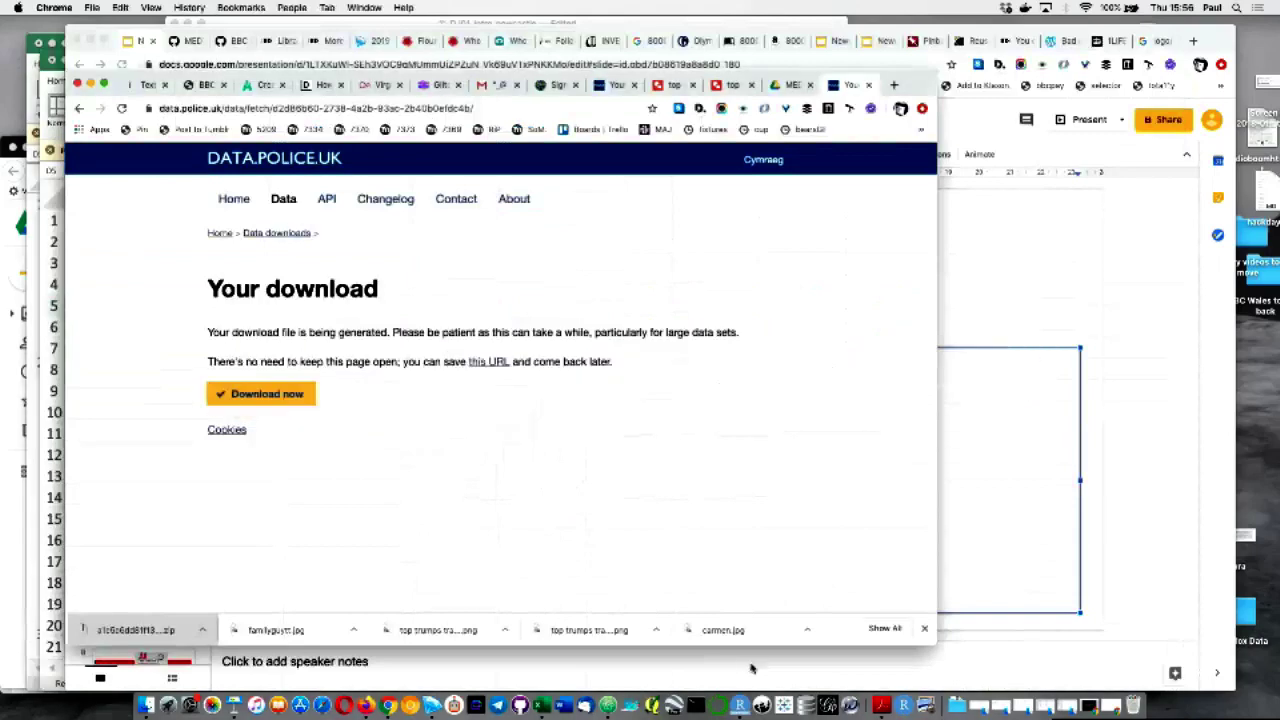
pyautogui.press('super+grave')
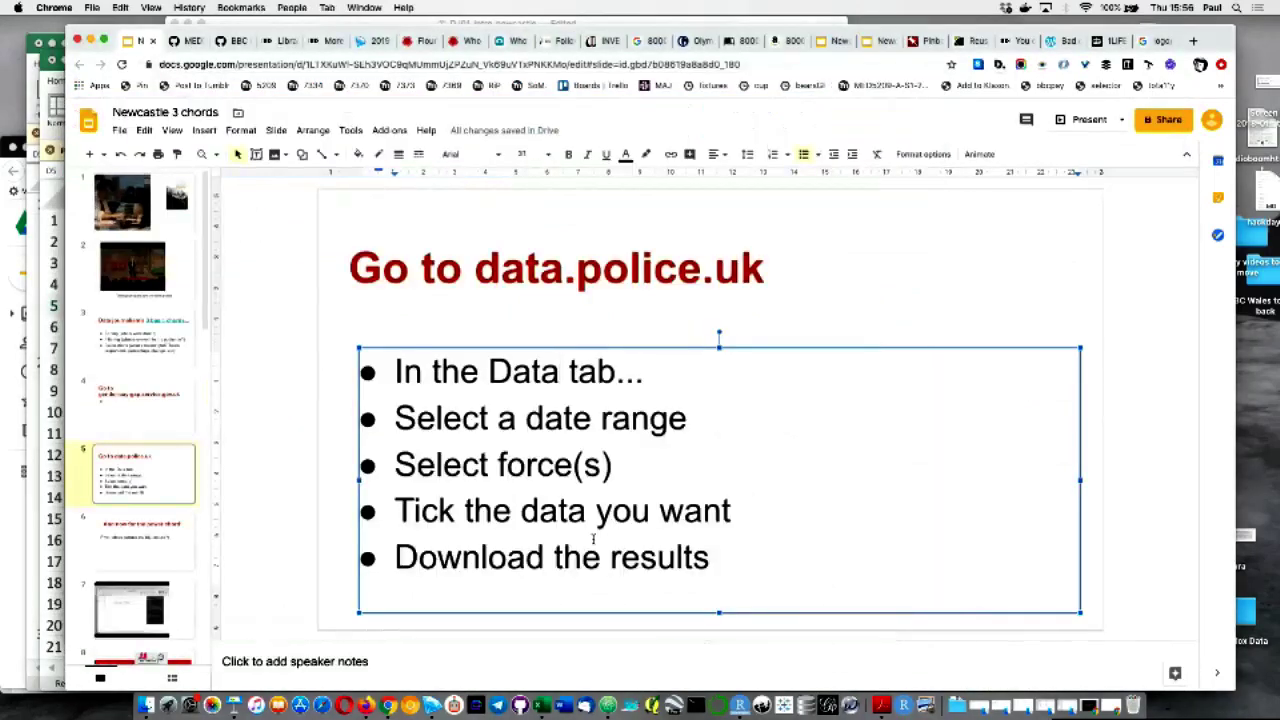
# - Advance through the presentation past the pivot tables and book plug slides to the "Key points to remember" slide
pyautogui.press('Down')
pyautogui.press('Down')
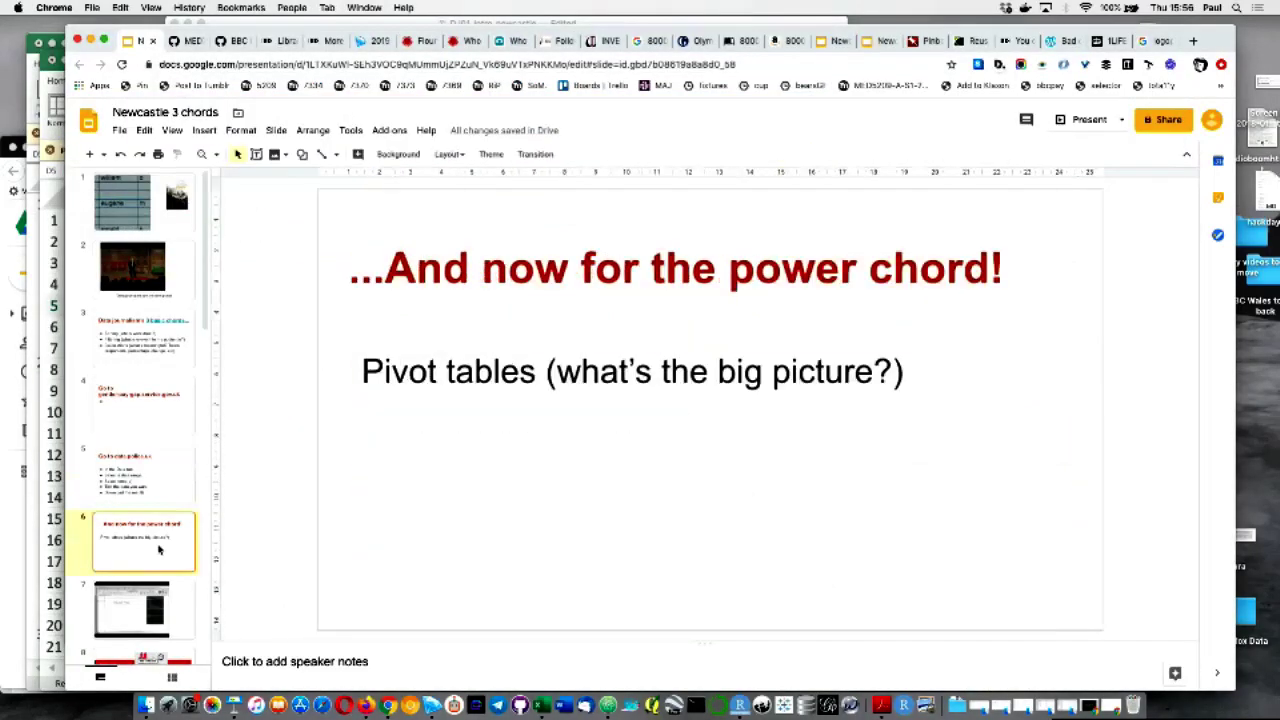
pyautogui.press('Down')
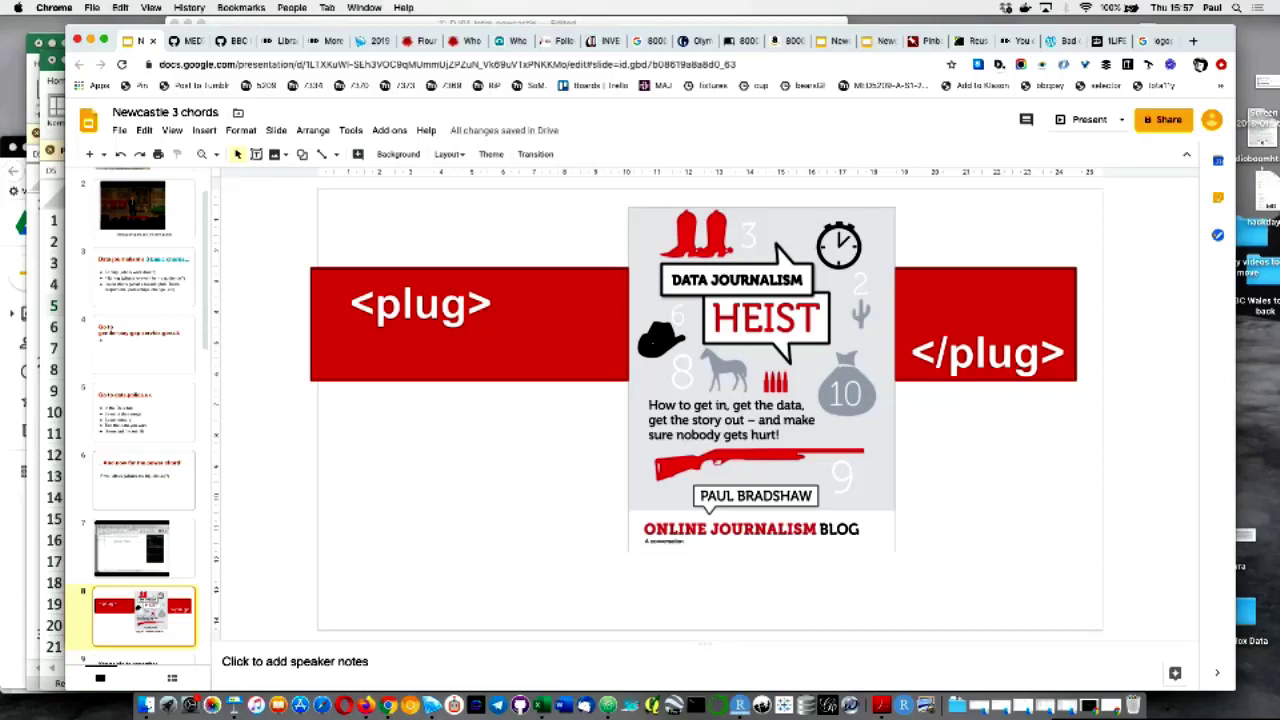
pyautogui.press('Down')
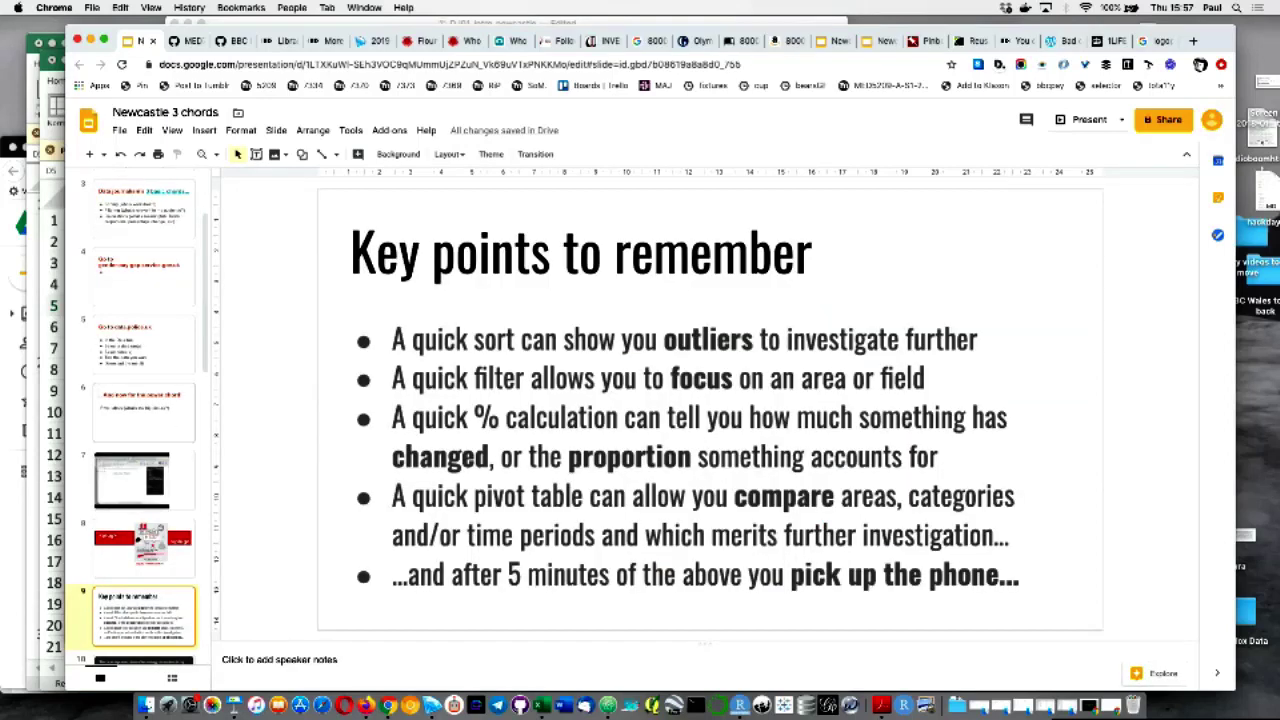